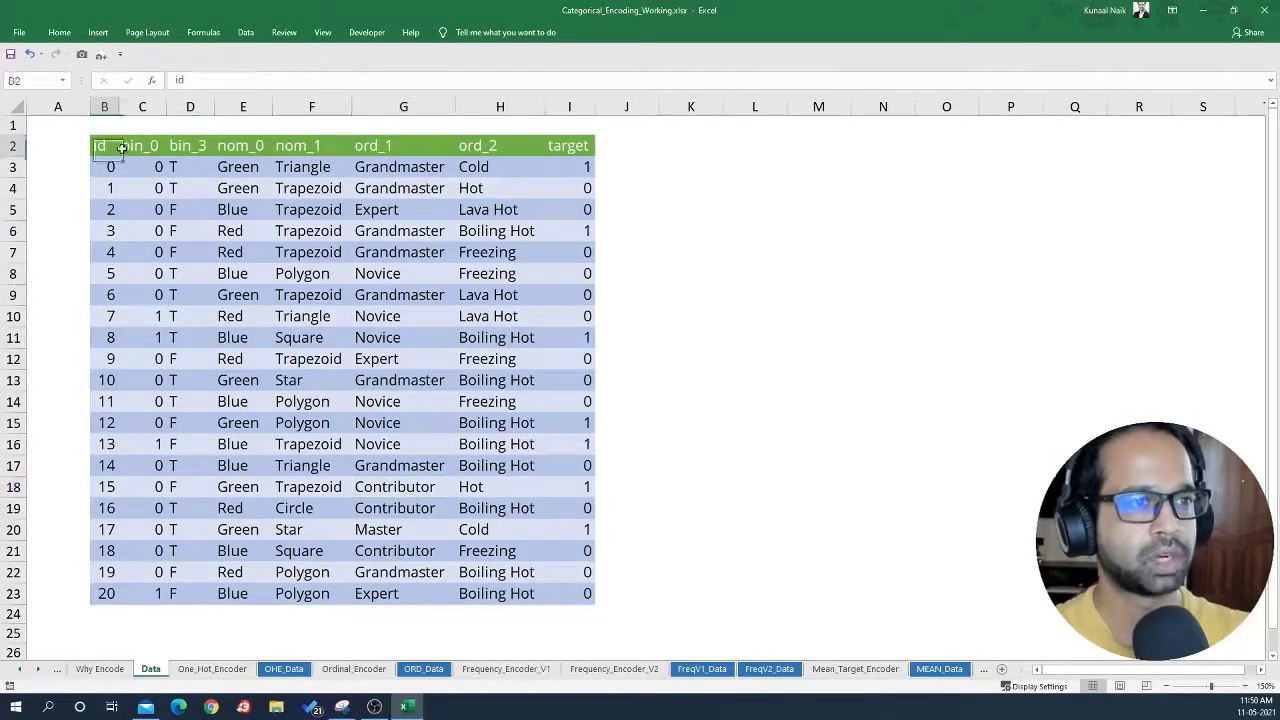
Examine the dataset on the Data sheet, covering its binary, nominal, ordinal and target columns, especially nom_1.
{"action": "left_click_drag", "start_coordinate": [103, 145], "coordinate": [572, 606]}
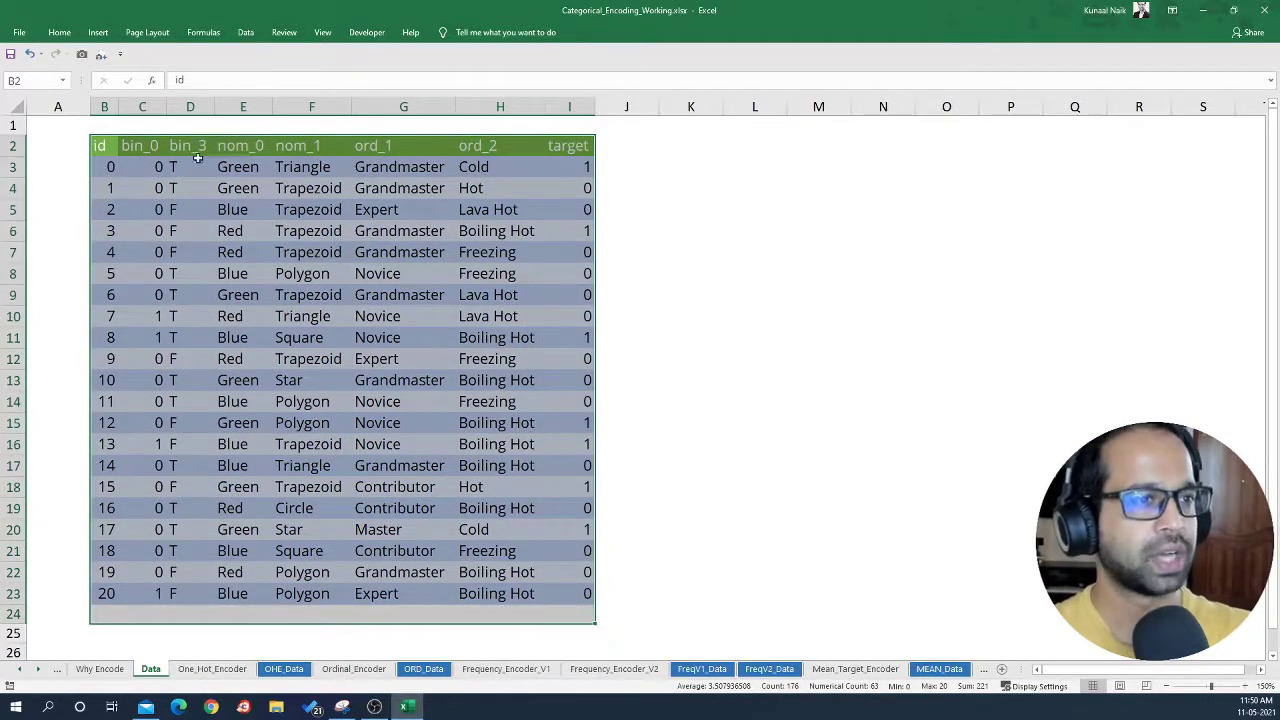
{"action": "left_click_drag", "start_coordinate": [186, 146], "coordinate": [150, 146]}
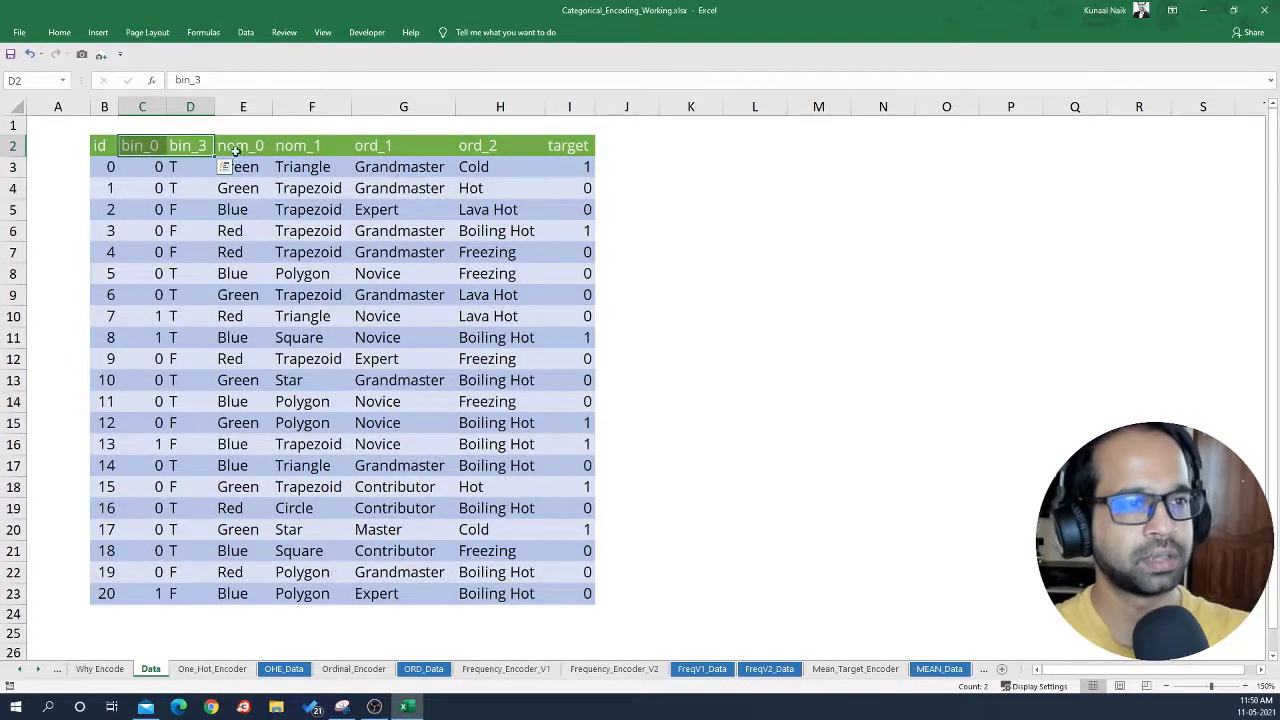
{"action": "left_click_drag", "start_coordinate": [235, 149], "coordinate": [295, 146]}
{"action": "left_click", "coordinate": [460, 146]}
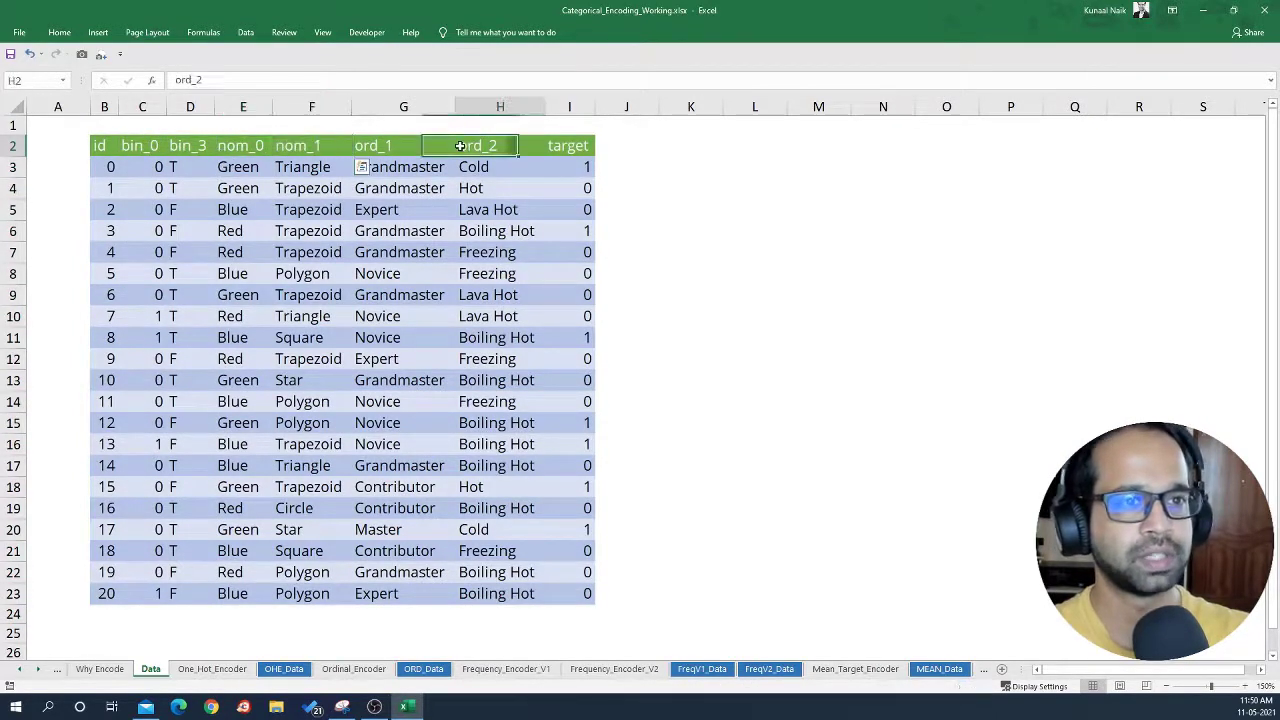
{"action": "left_click_drag", "start_coordinate": [460, 146], "coordinate": [420, 147]}
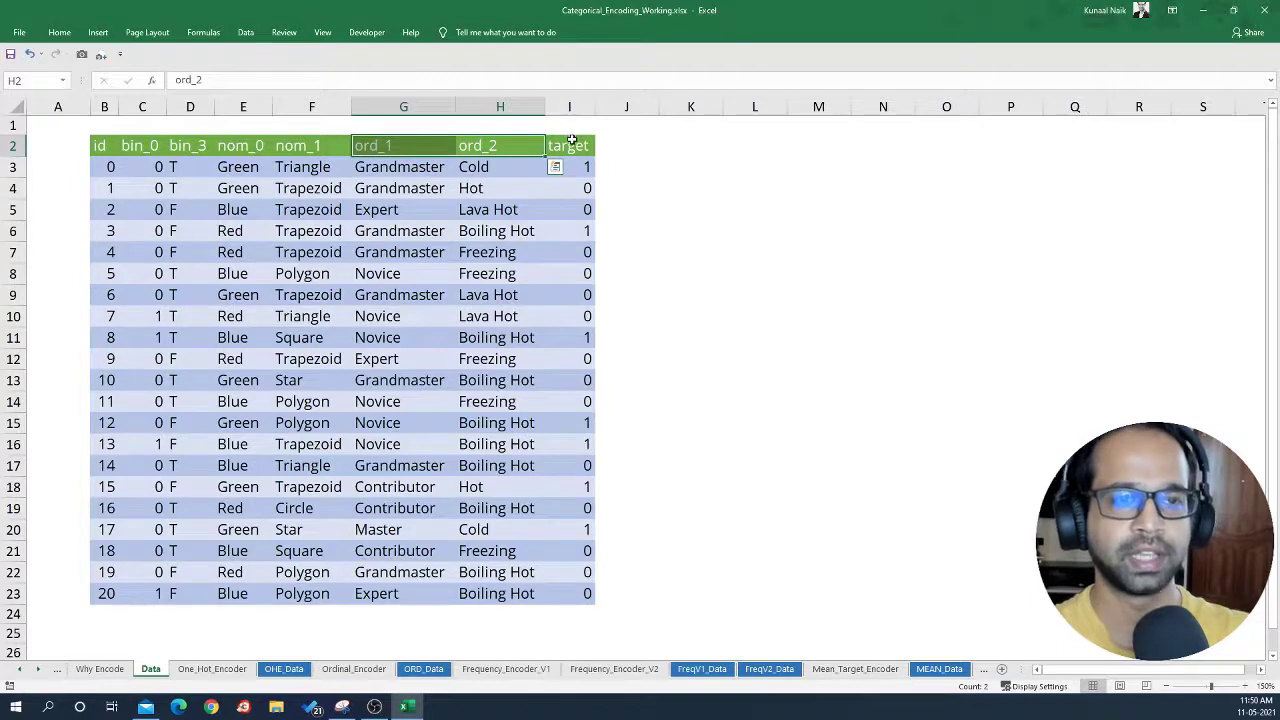
{"action": "left_click_drag", "start_coordinate": [571, 140], "coordinate": [591, 600]}
{"action": "left_click", "coordinate": [500, 529]}
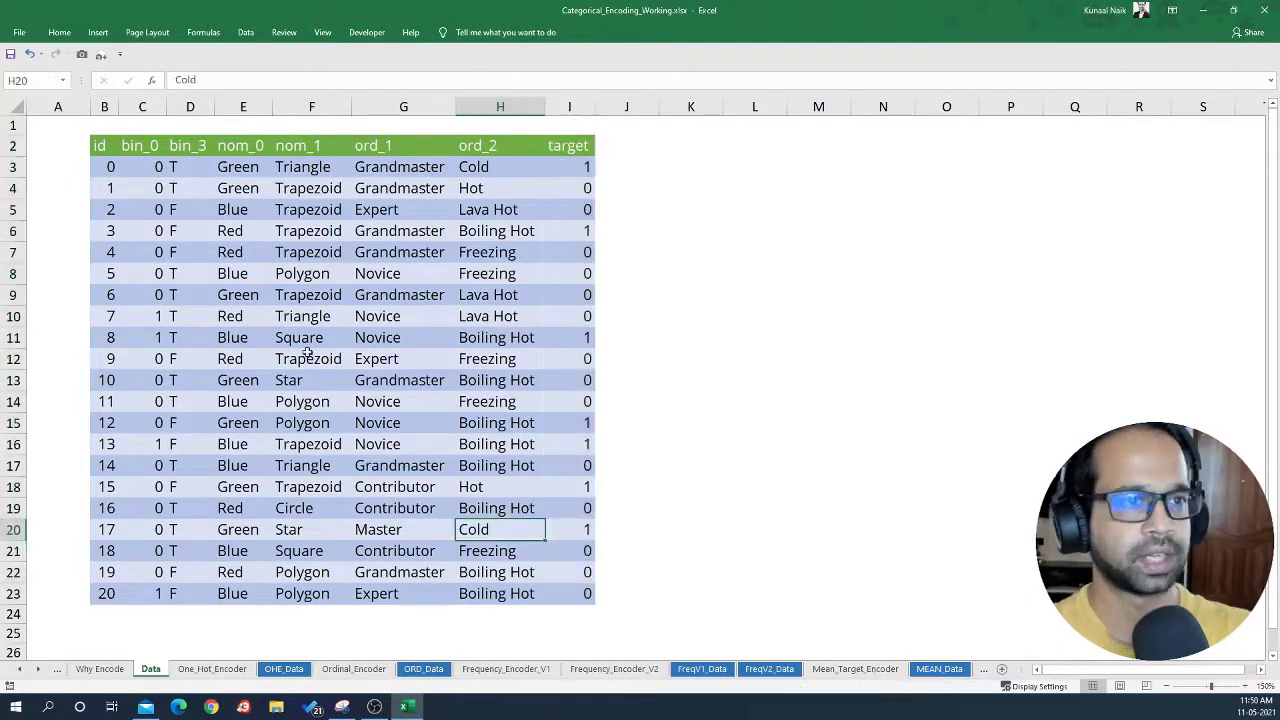
{"action": "left_click_drag", "start_coordinate": [310, 146], "coordinate": [293, 592]}
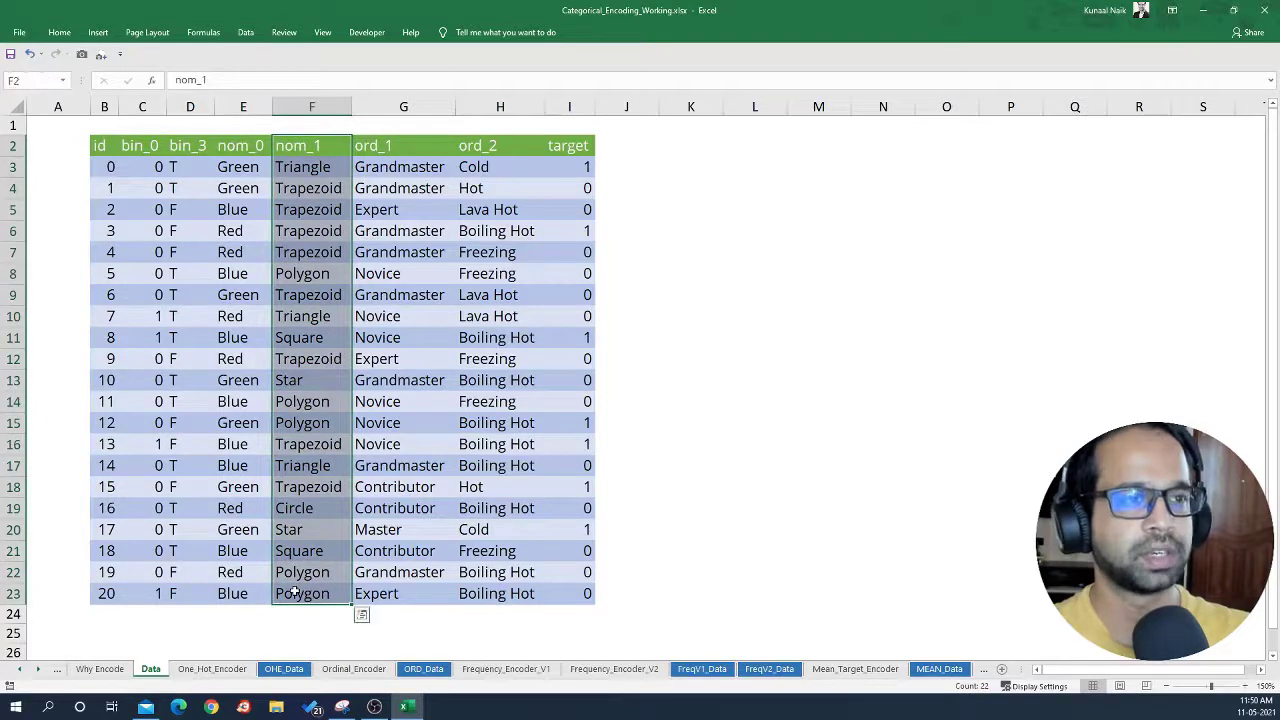
Review the id, target and nom_1 columns on the One_Hot_Encoder sheet, check the OHE_Data sheet, and return to One_Hot_Encoder.
{"action": "left_click", "coordinate": [212, 668]}
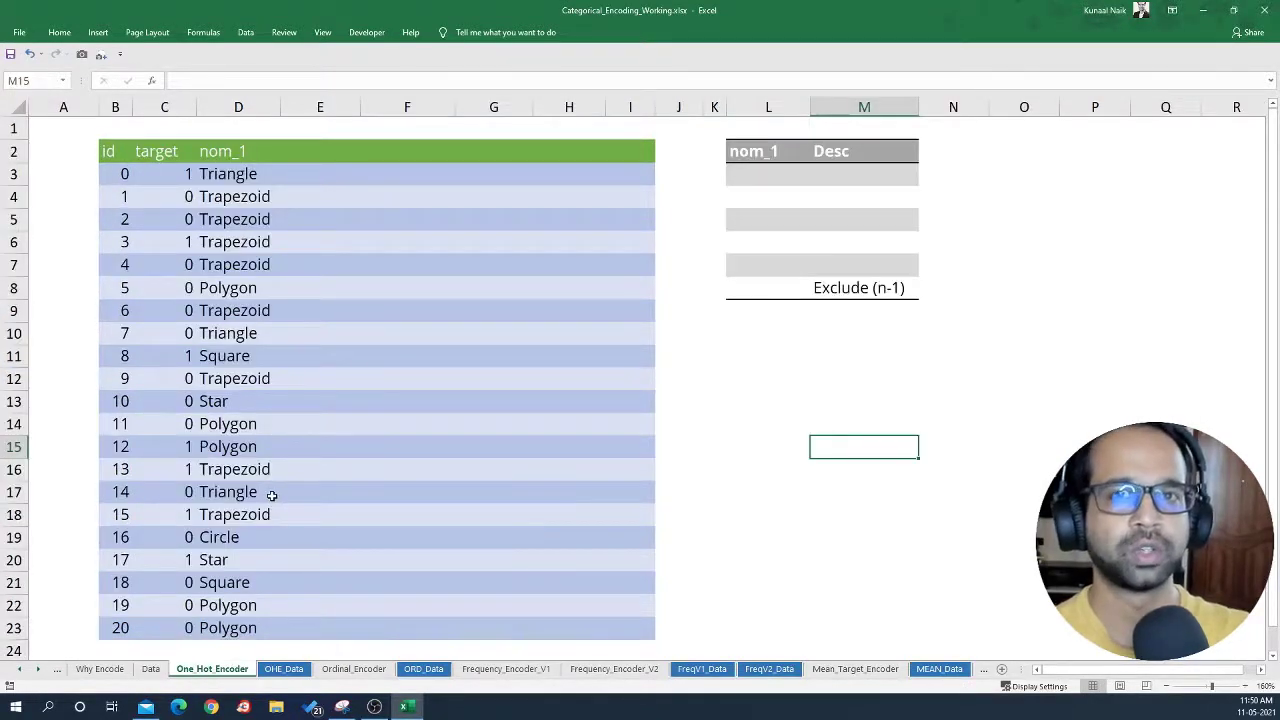
{"action": "left_click", "coordinate": [245, 264]}
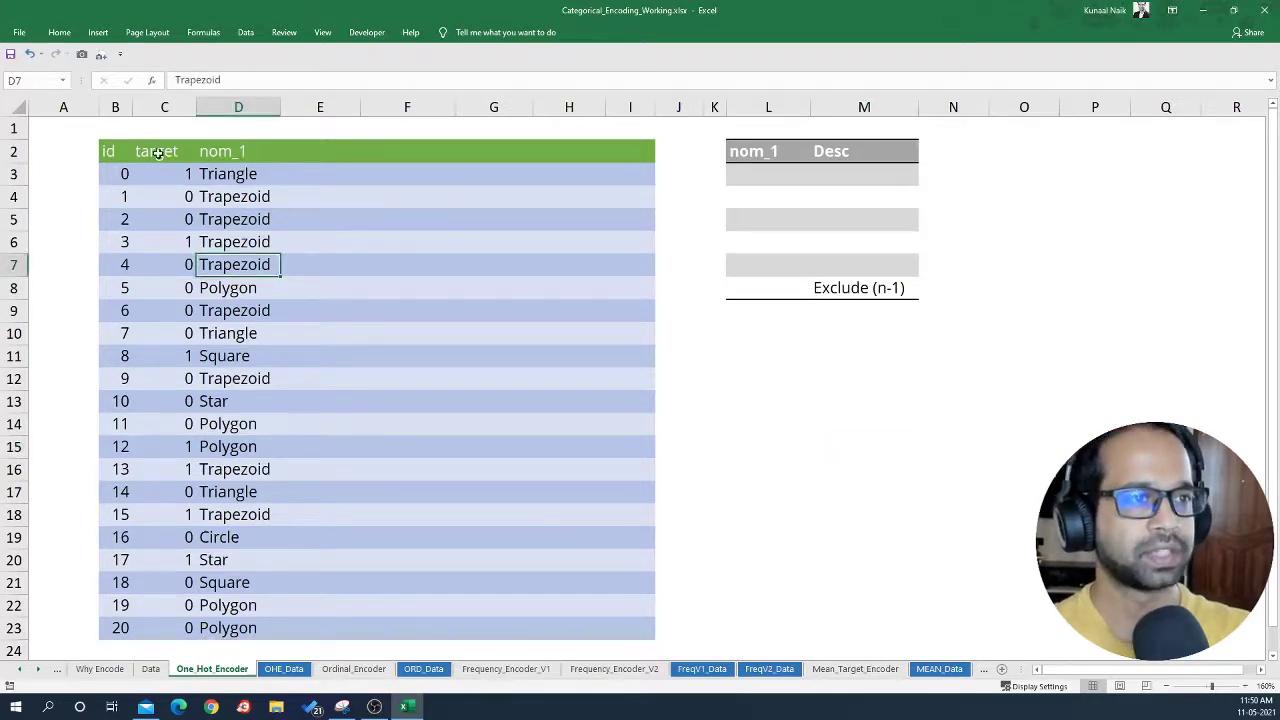
{"action": "left_click_drag", "start_coordinate": [158, 152], "coordinate": [112, 180]}
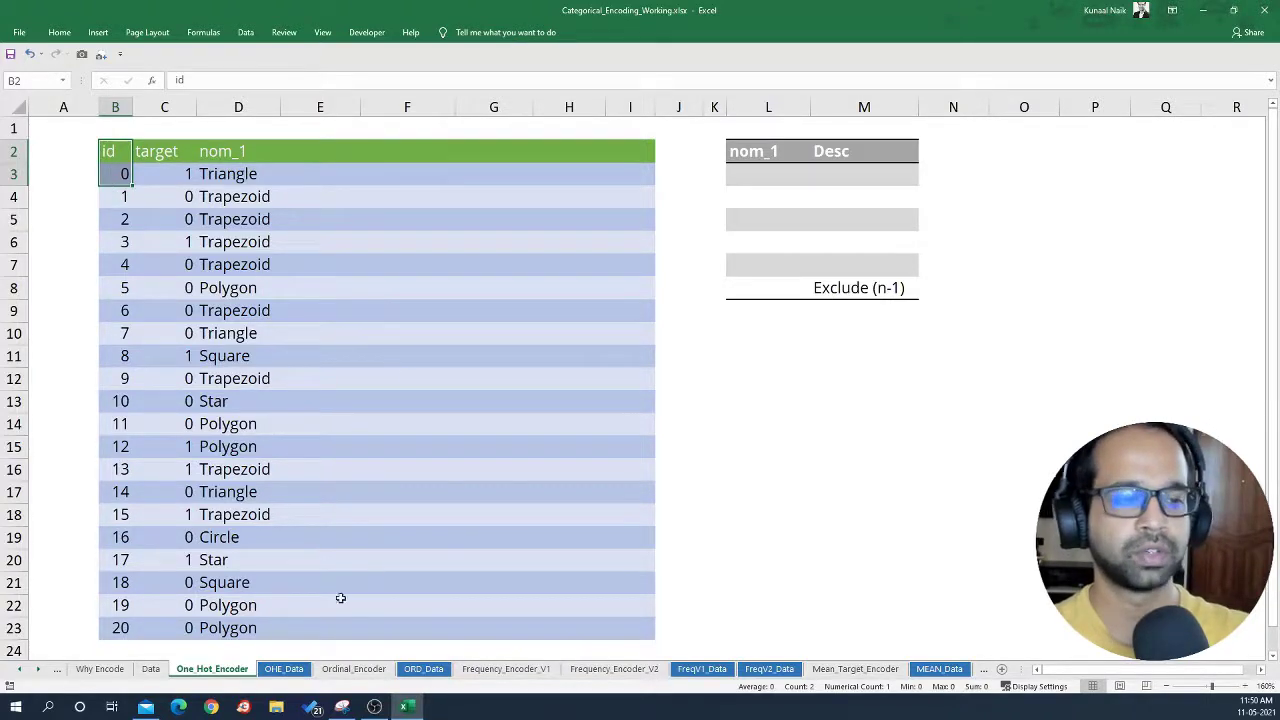
{"action": "left_click", "coordinate": [285, 669]}
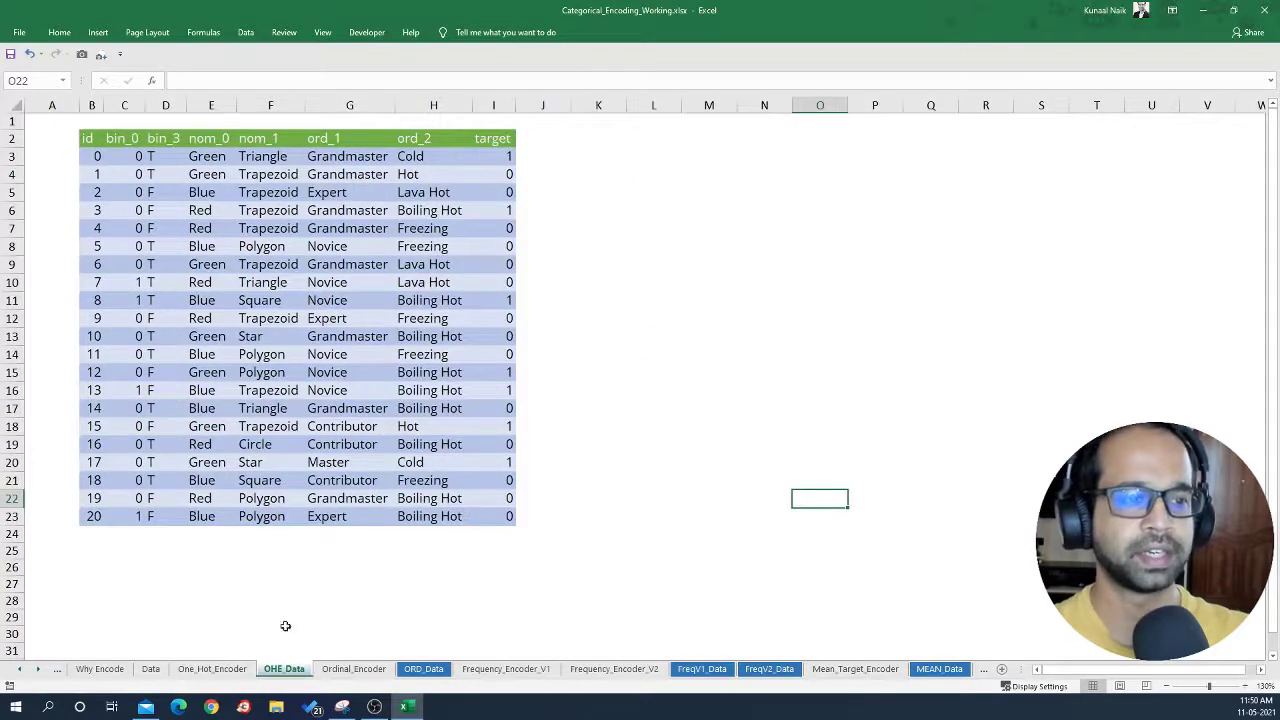
{"action": "left_click", "coordinate": [213, 667]}
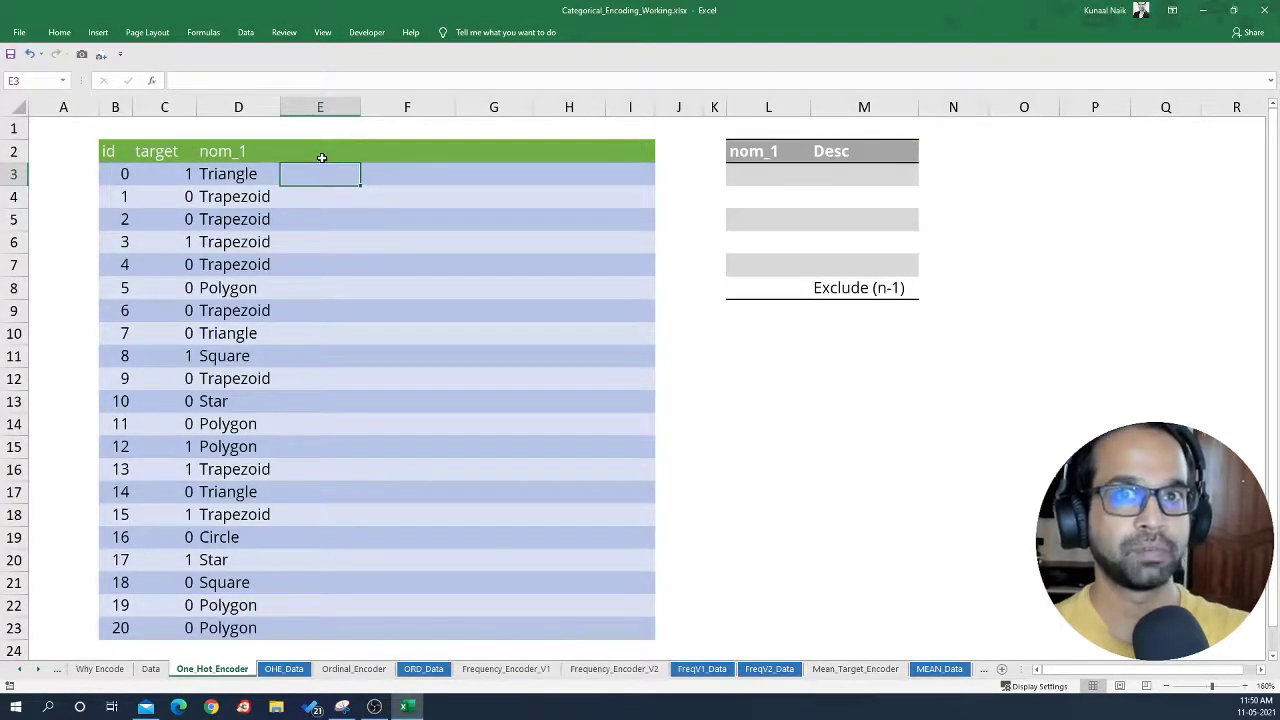
Copy the nom_1 values from D3:D23 and paste them as values starting in cell O3.
{"action": "left_click", "coordinate": [256, 175]}
{"action": "key", "text": "ctrl+c"}
{"action": "left_click_drag", "start_coordinate": [256, 175], "coordinate": [226, 625]}
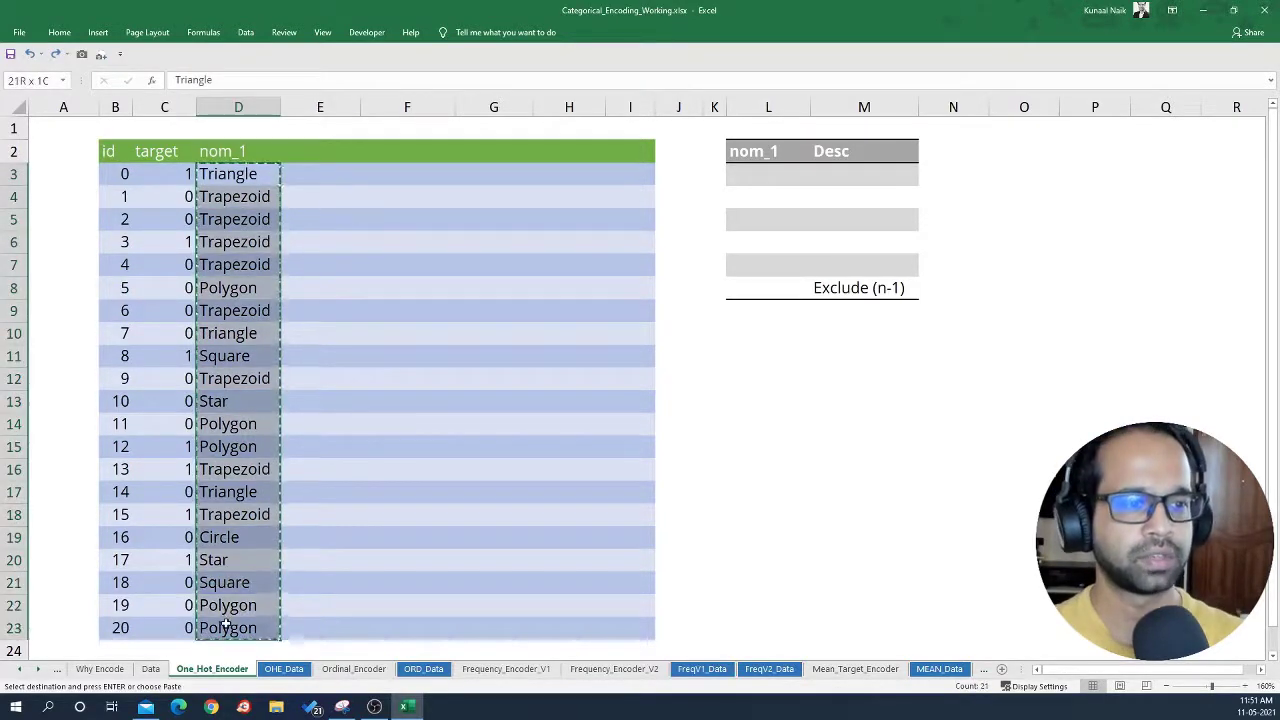
{"action": "left_click", "coordinate": [1038, 174]}
{"action": "right_click", "coordinate": [1038, 174]}
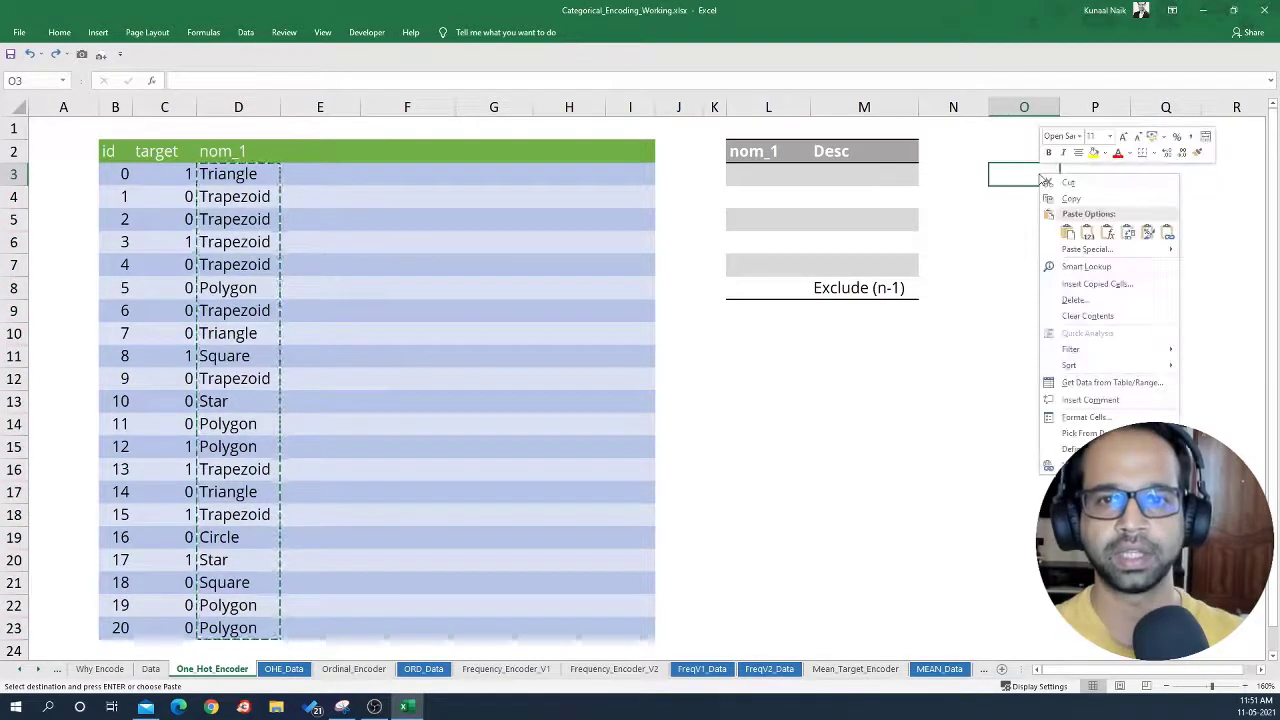
{"action": "left_click", "coordinate": [1088, 232]}
{"action": "left_click", "coordinate": [906, 330]}
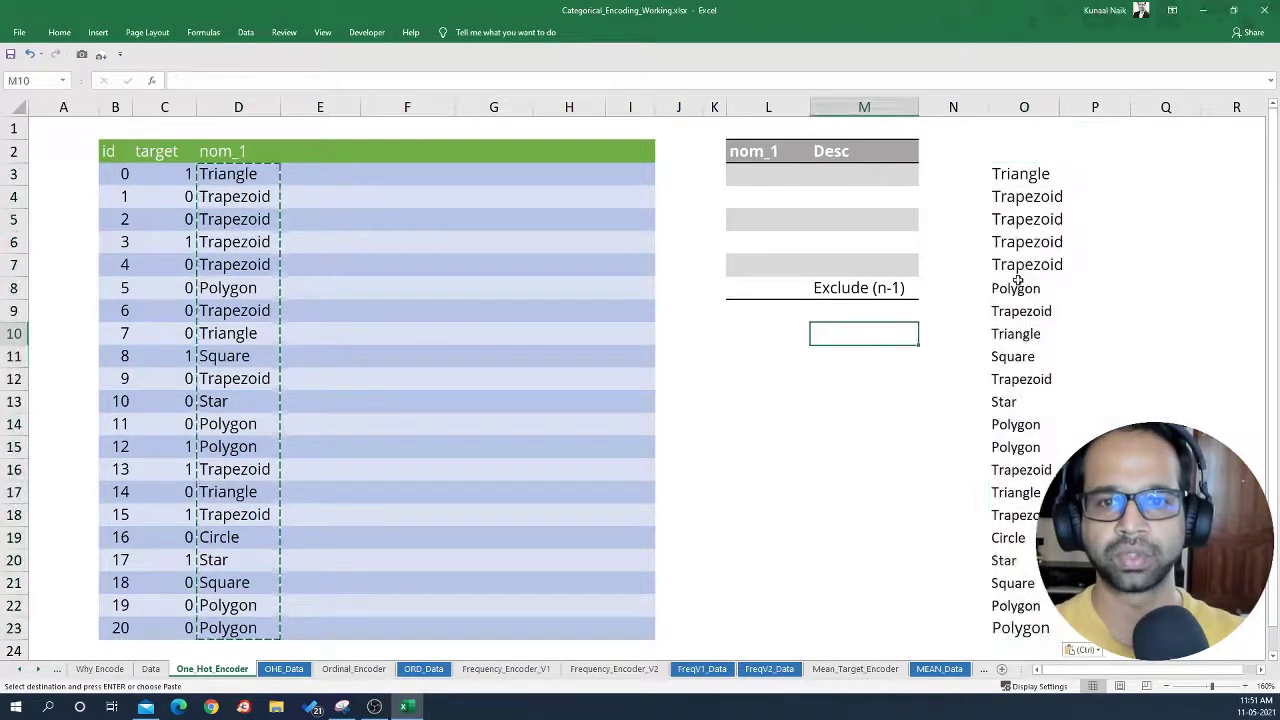
Remove the duplicates from the copied shape list in O3:O23, treating it as data without headers.
{"action": "left_click", "coordinate": [1040, 219]}
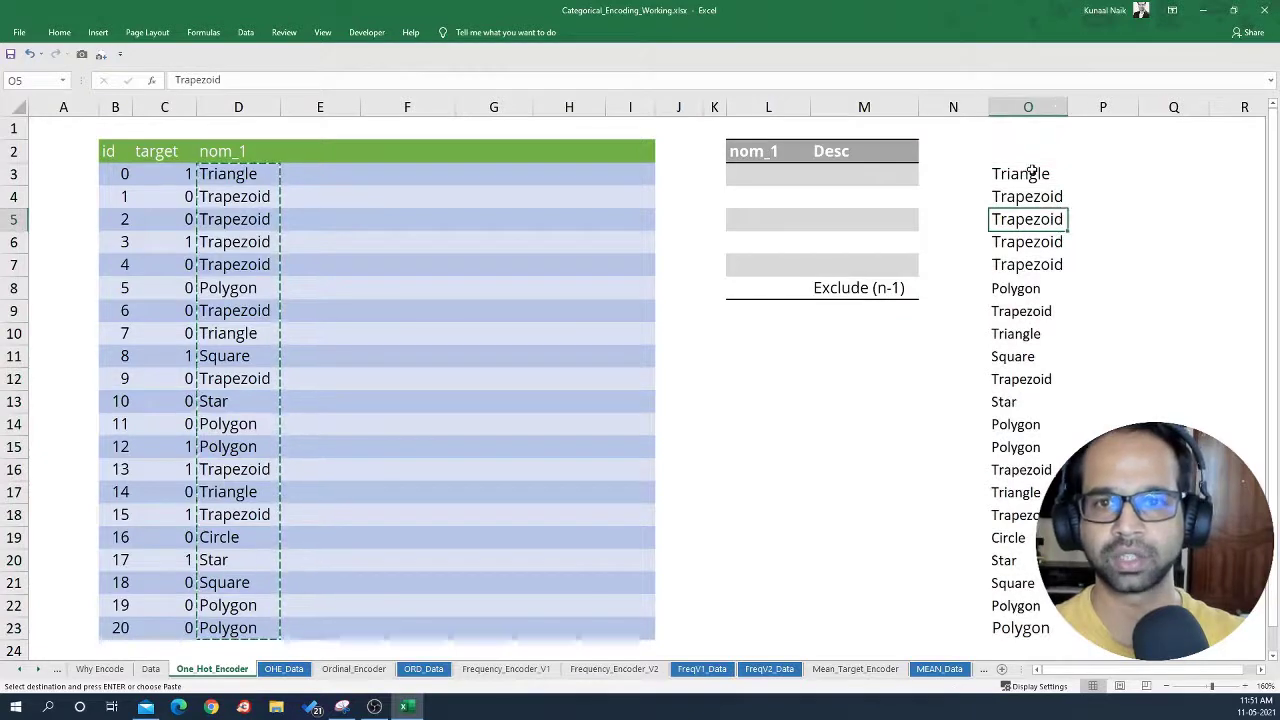
{"action": "left_click_drag", "start_coordinate": [1036, 176], "coordinate": [1020, 628]}
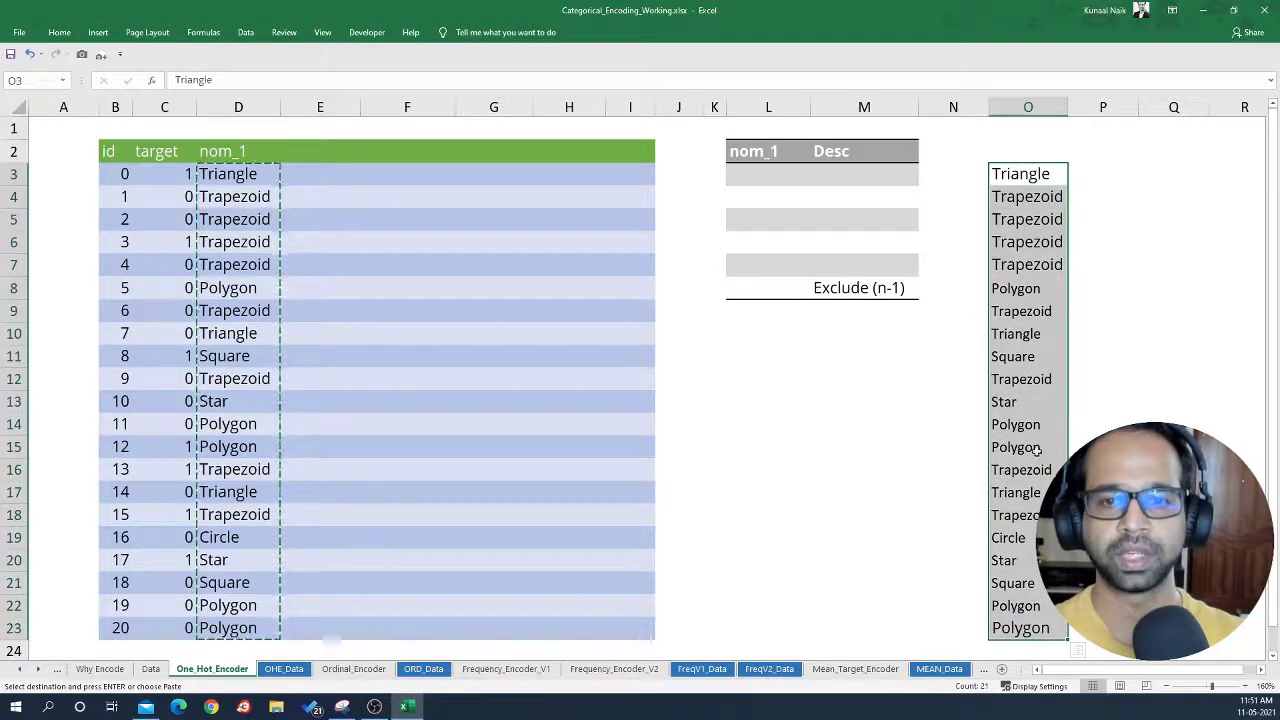
{"action": "left_click", "coordinate": [245, 32]}
{"action": "left_click", "coordinate": [642, 72]}
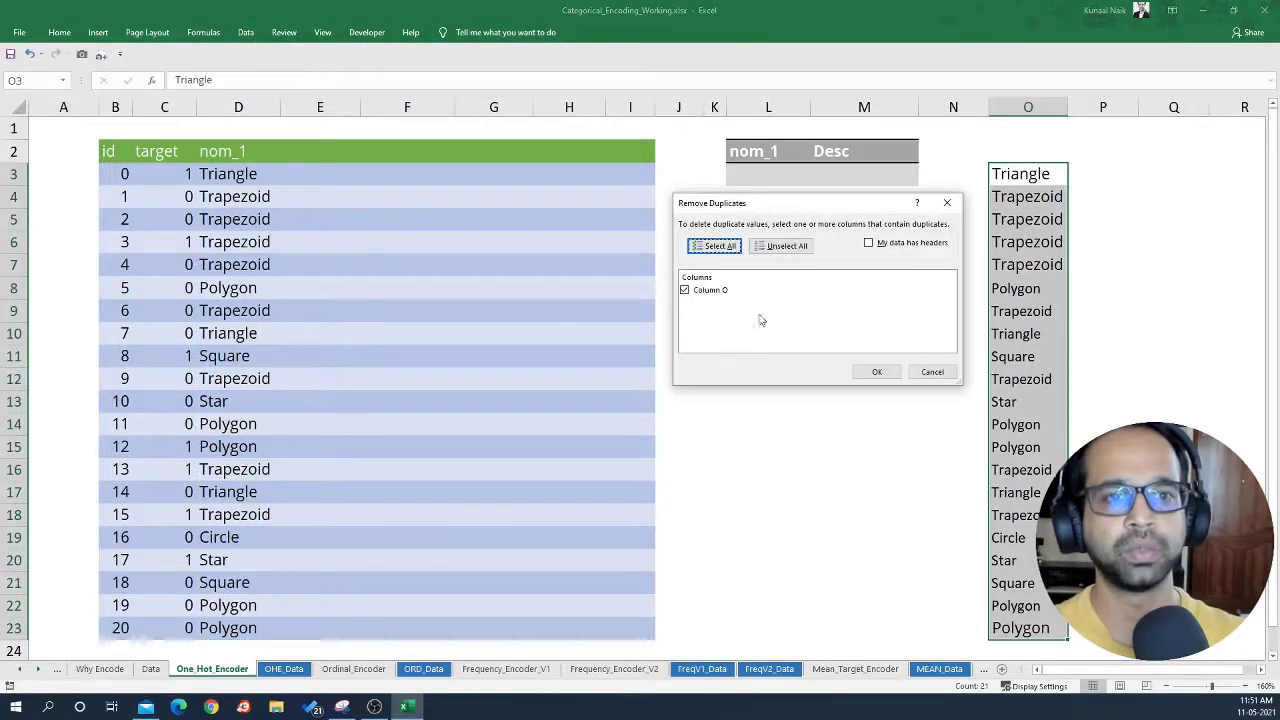
{"action": "left_click", "coordinate": [862, 372]}
{"action": "left_click", "coordinate": [646, 391]}
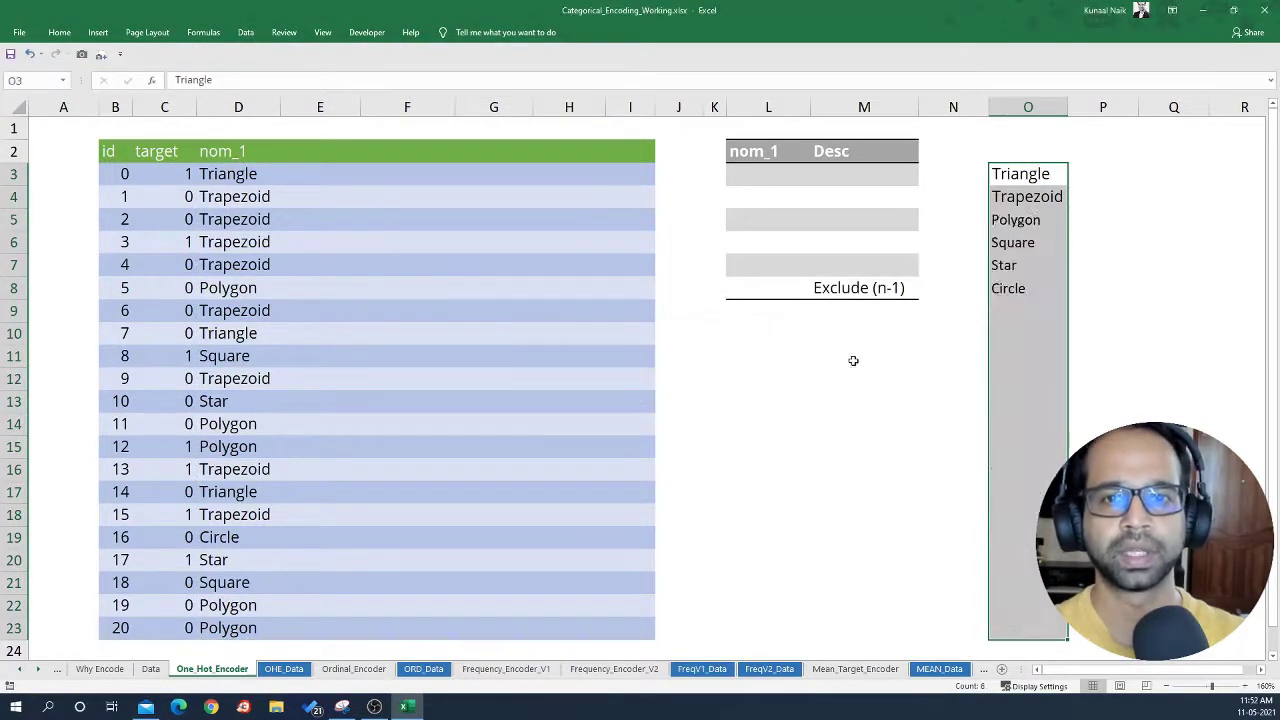
Copy the unique shape names in O3:O8 into the nom_1 column of the Desc table at L3:L8, as values only.
{"action": "left_click", "coordinate": [1027, 334]}
{"action": "left_click_drag", "start_coordinate": [1043, 176], "coordinate": [1036, 289]}
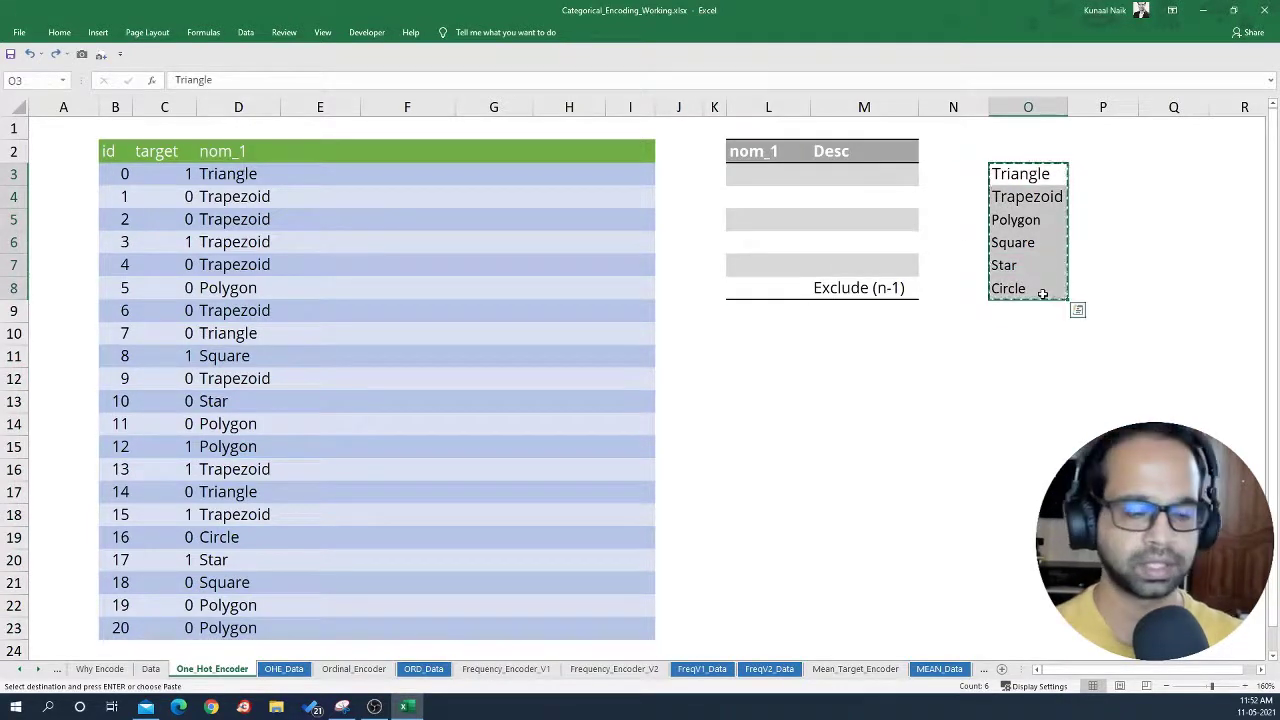
{"action": "left_click", "coordinate": [772, 174]}
{"action": "right_click", "coordinate": [769, 175]}
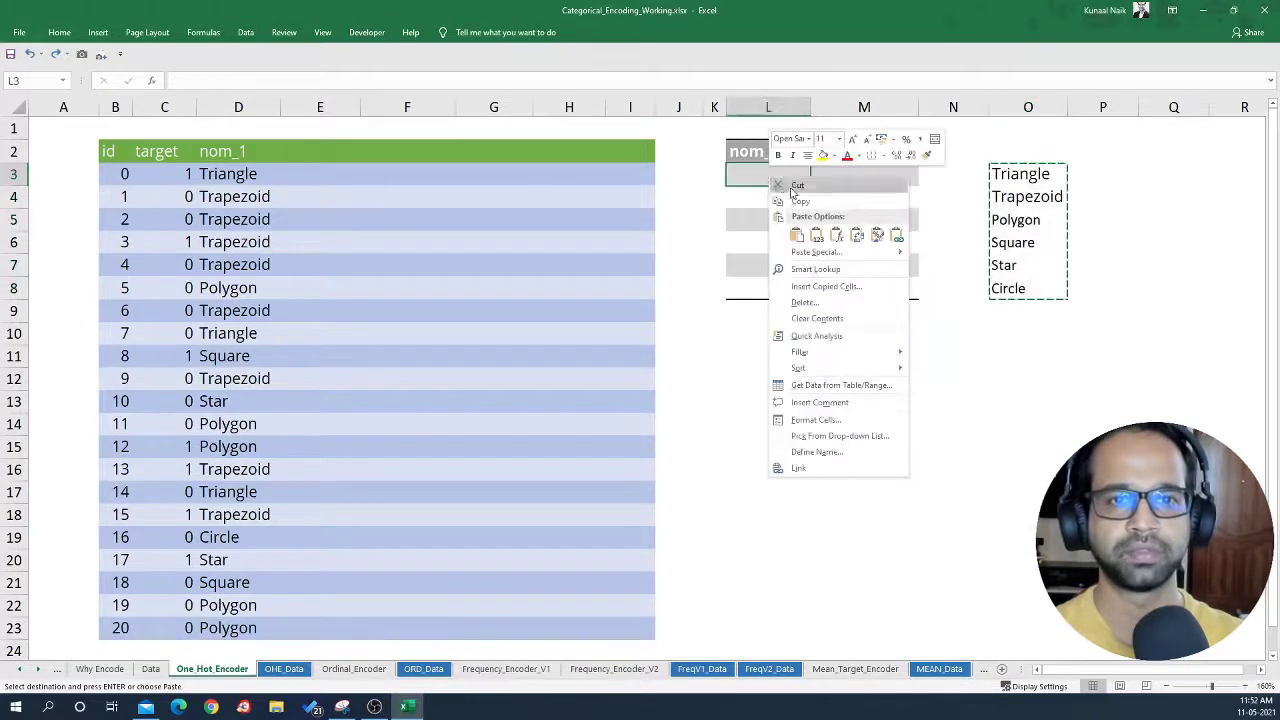
{"action": "left_click", "coordinate": [817, 236]}
{"action": "left_click", "coordinate": [797, 358]}
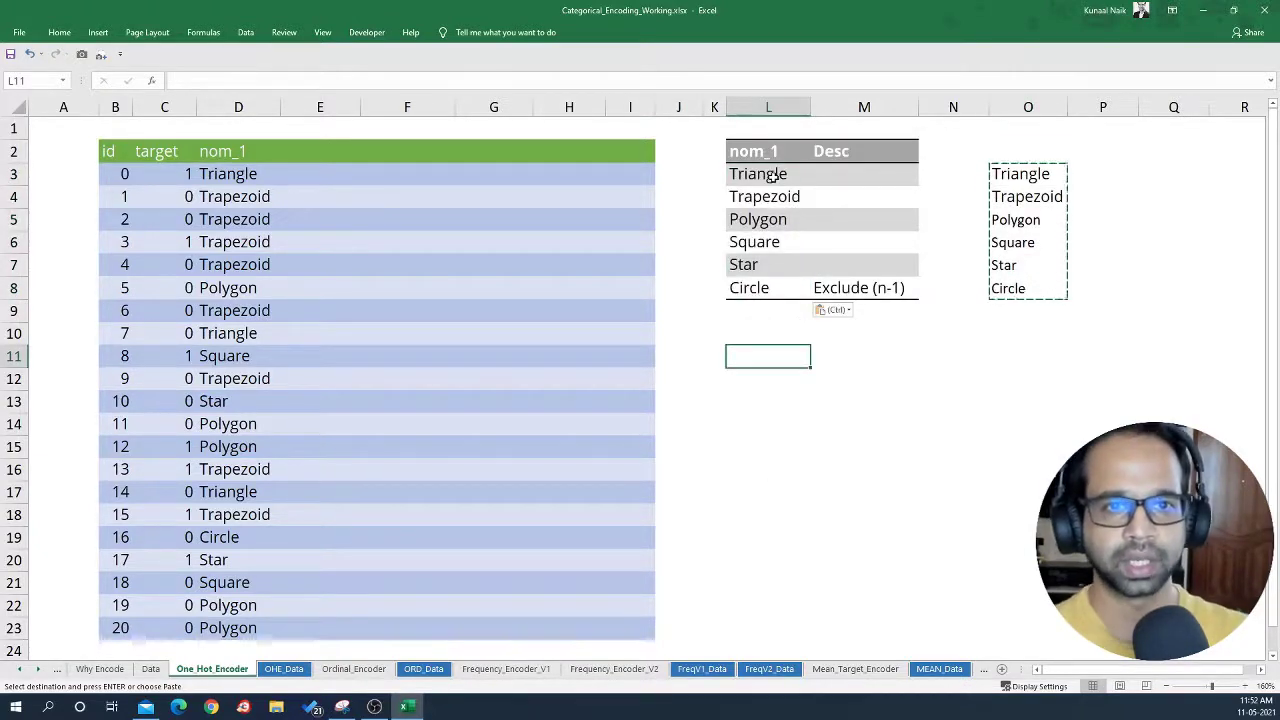
{"action": "left_click_drag", "start_coordinate": [770, 174], "coordinate": [773, 285]}
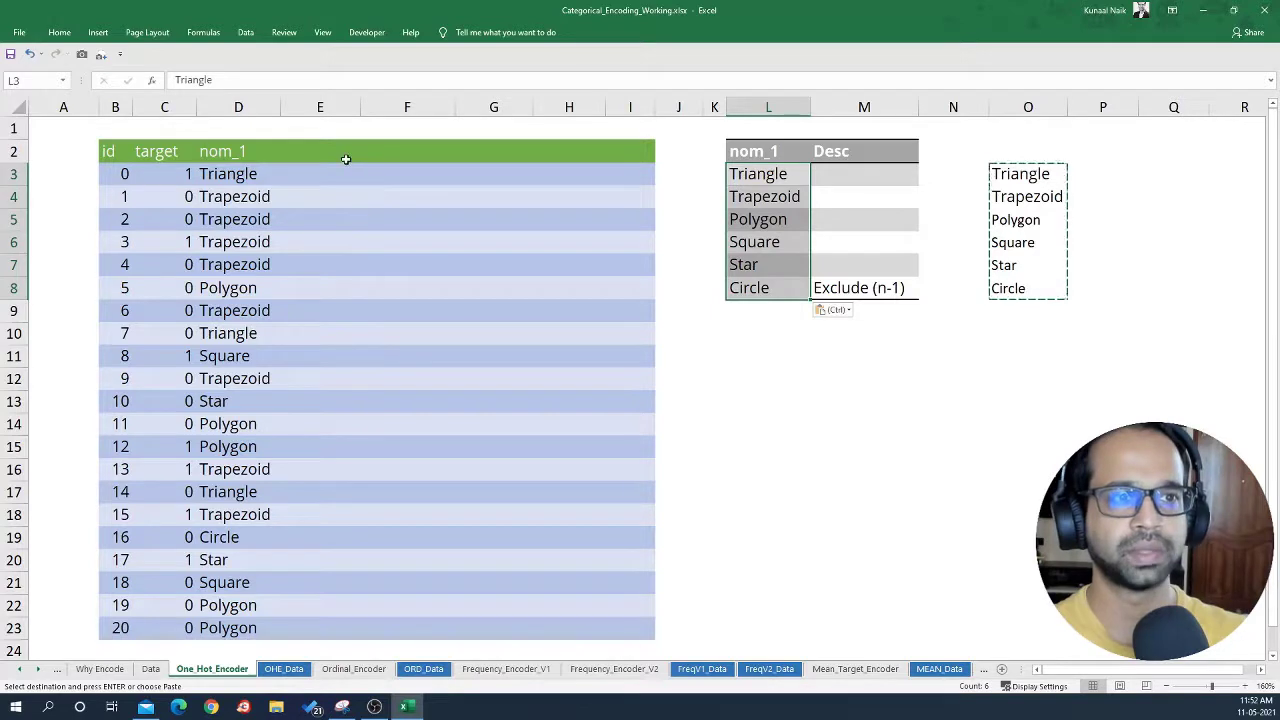
Copy Triangle from L3 into header cell E2 as a value to label the first encoded column.
{"action": "left_click", "coordinate": [782, 177]}
{"action": "key", "text": "ctrl+c"}
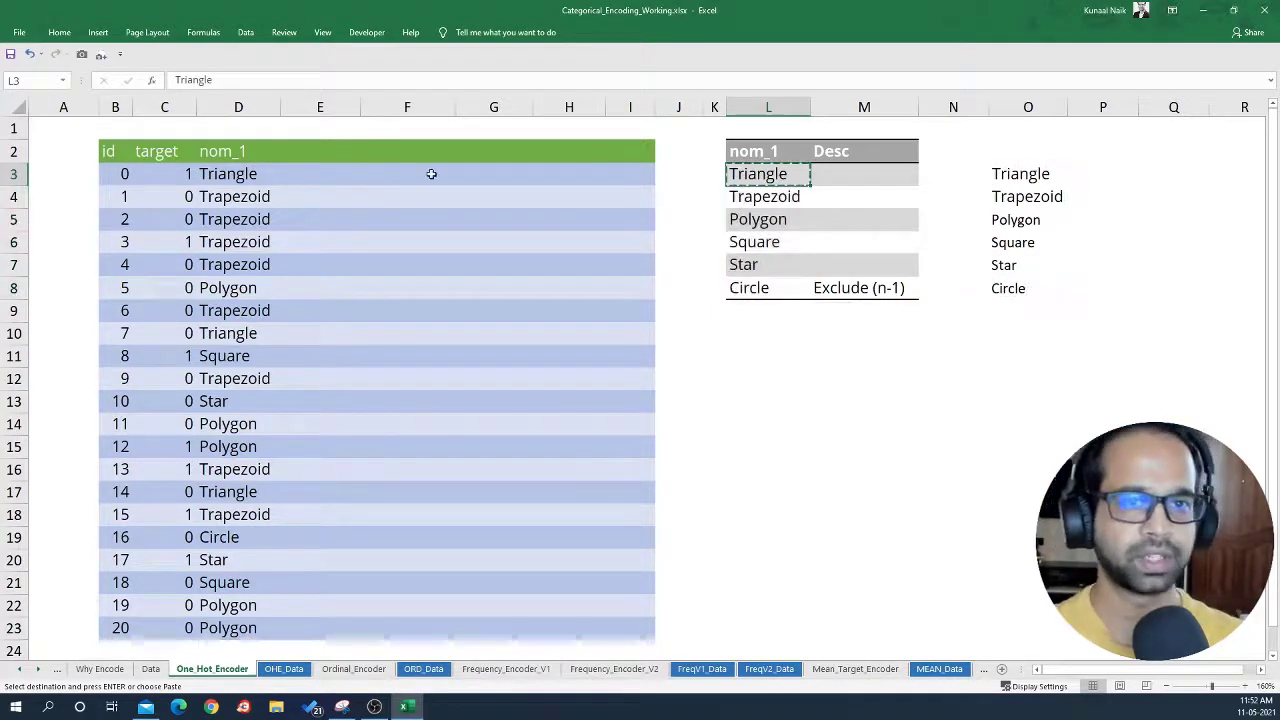
{"action": "left_click", "coordinate": [316, 147]}
{"action": "right_click", "coordinate": [316, 147]}
{"action": "left_click", "coordinate": [374, 214]}
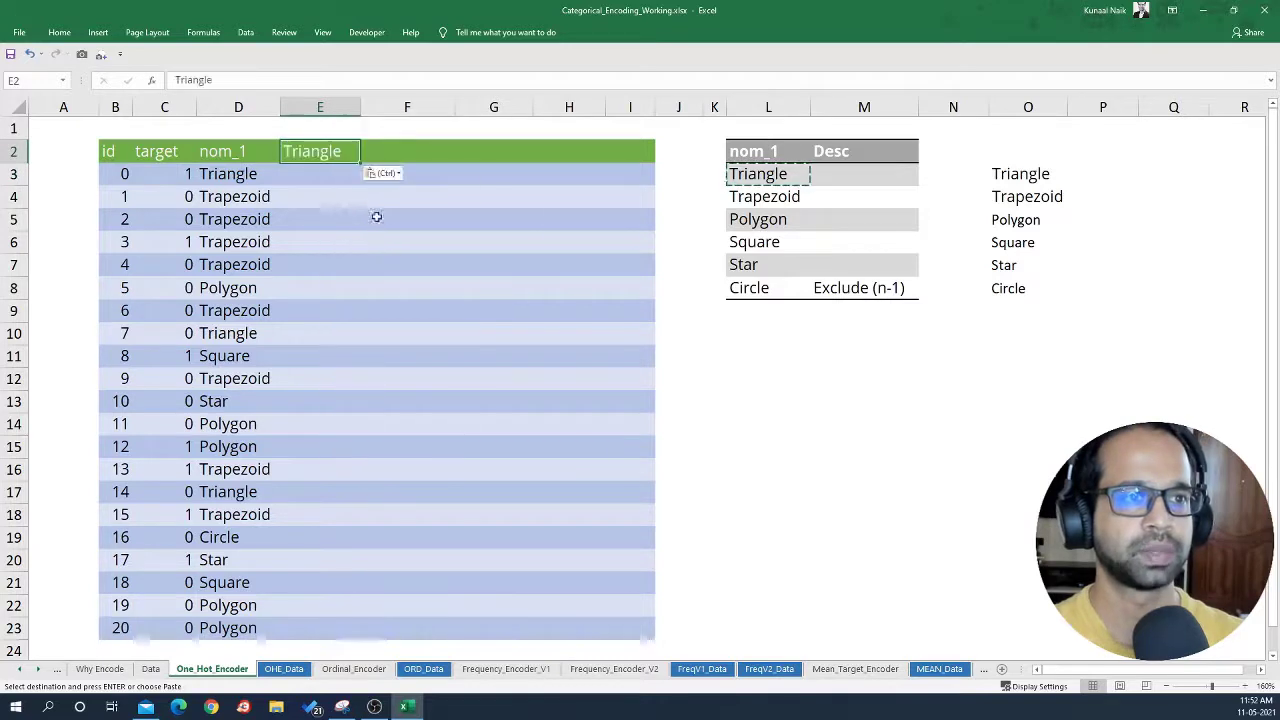
Enter the formula =IF(D3=$E$2,1,0) in cell E3 to flag rows whose nom_1 value is Triangle.
{"action": "key", "text": "Down"}
{"action": "key", "text": "Down"}
{"action": "key", "text": "Down"}
{"action": "key", "text": "Down"}
{"action": "key", "text": "Up"}
{"action": "key", "text": "Up"}
{"action": "key", "text": "Up"}
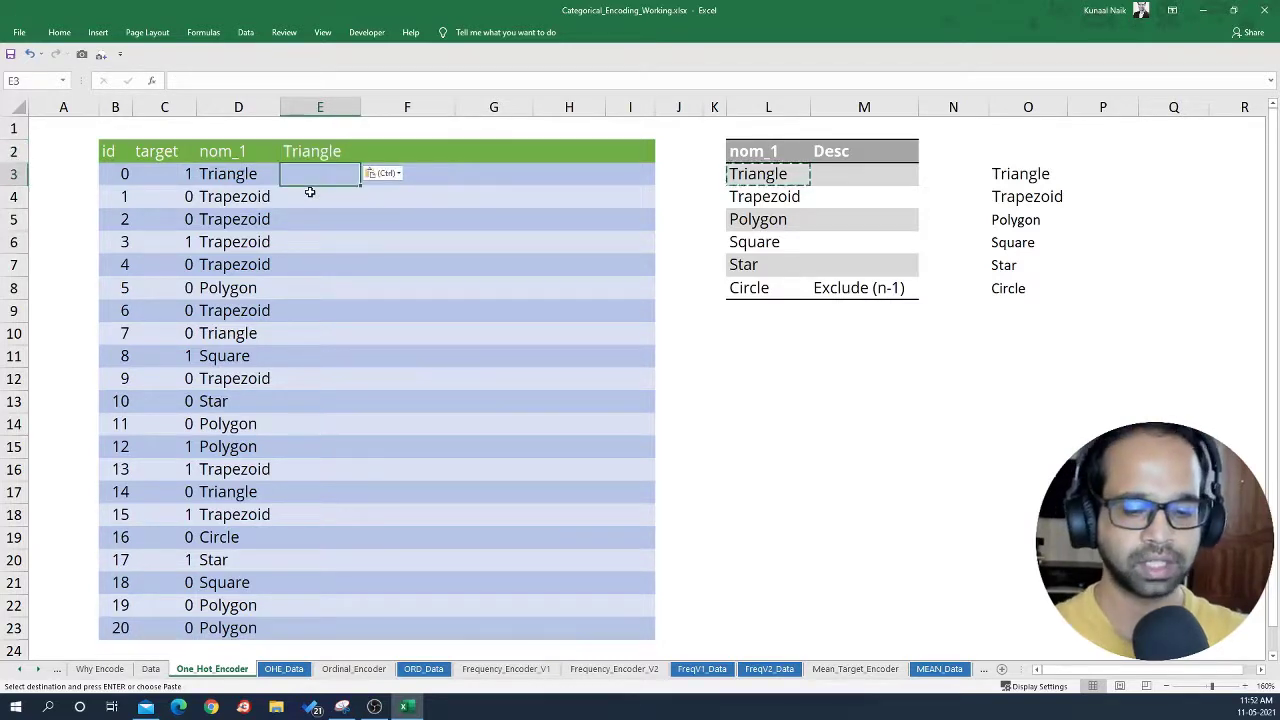
{"action": "type", "text": "=if"}
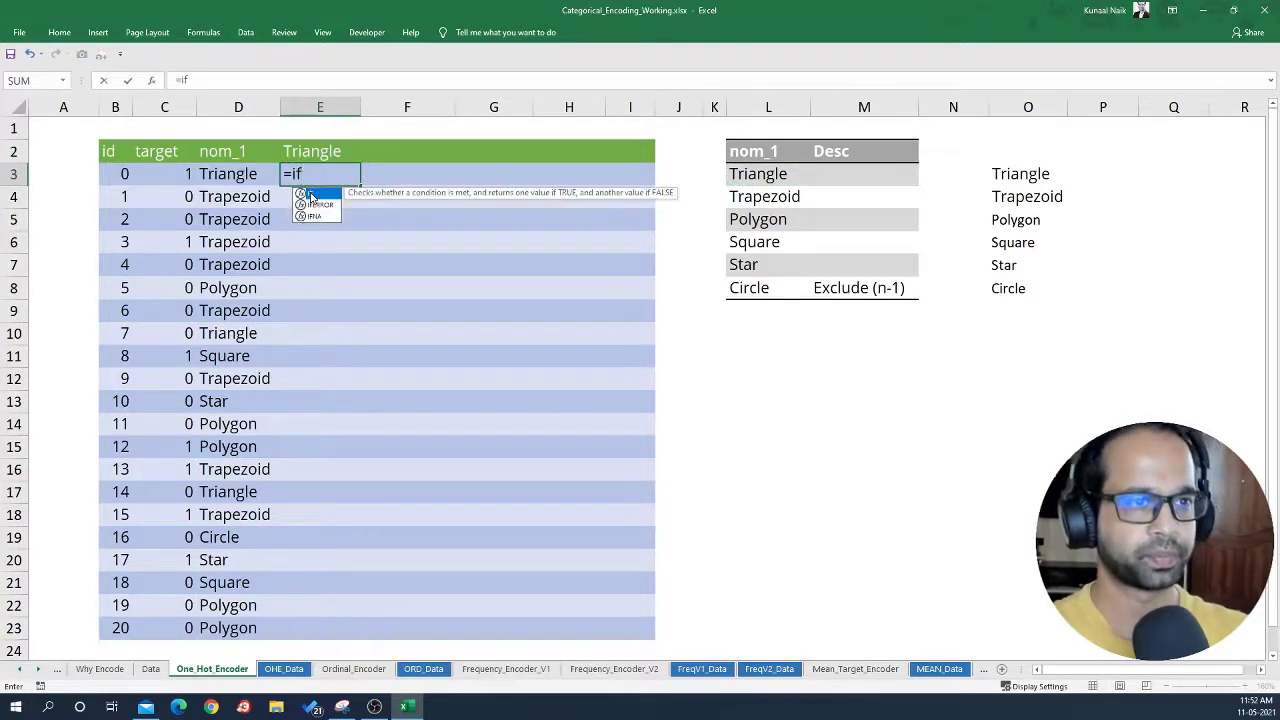
{"action": "key", "text": "Tab"}
{"action": "key", "text": "Left"}
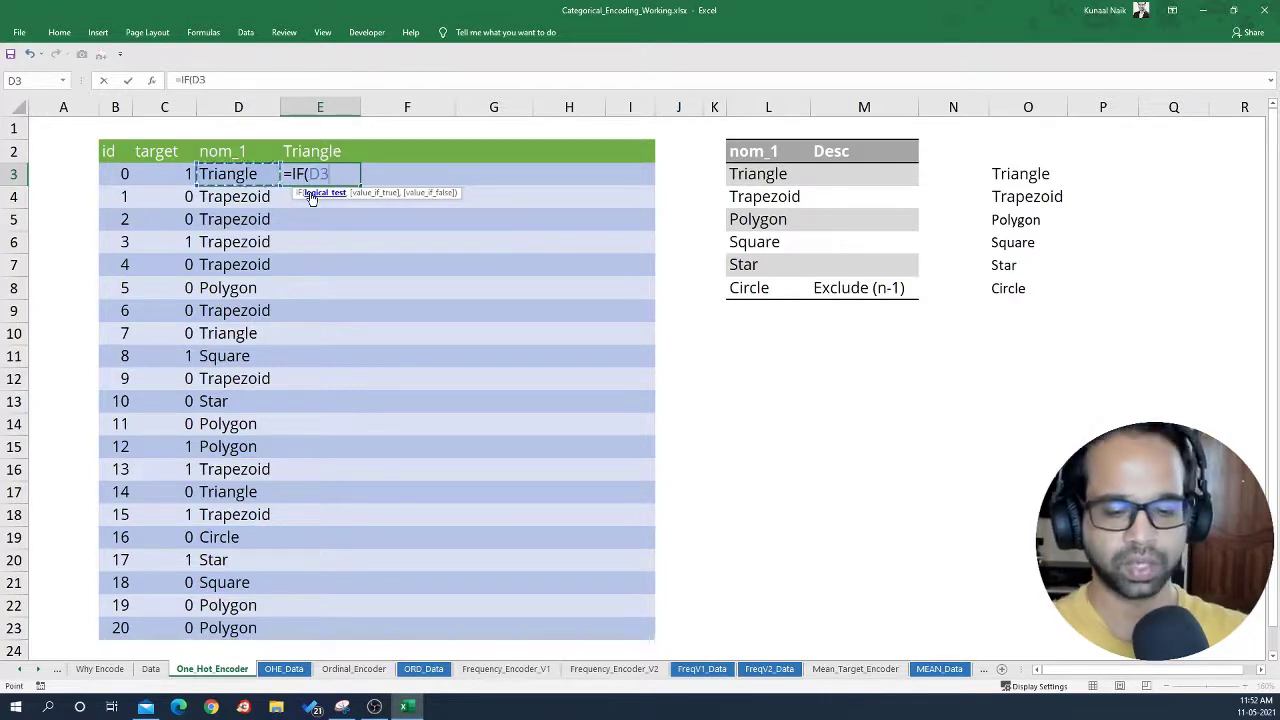
{"action": "type", "text": "="}
{"action": "key", "text": "Up"}
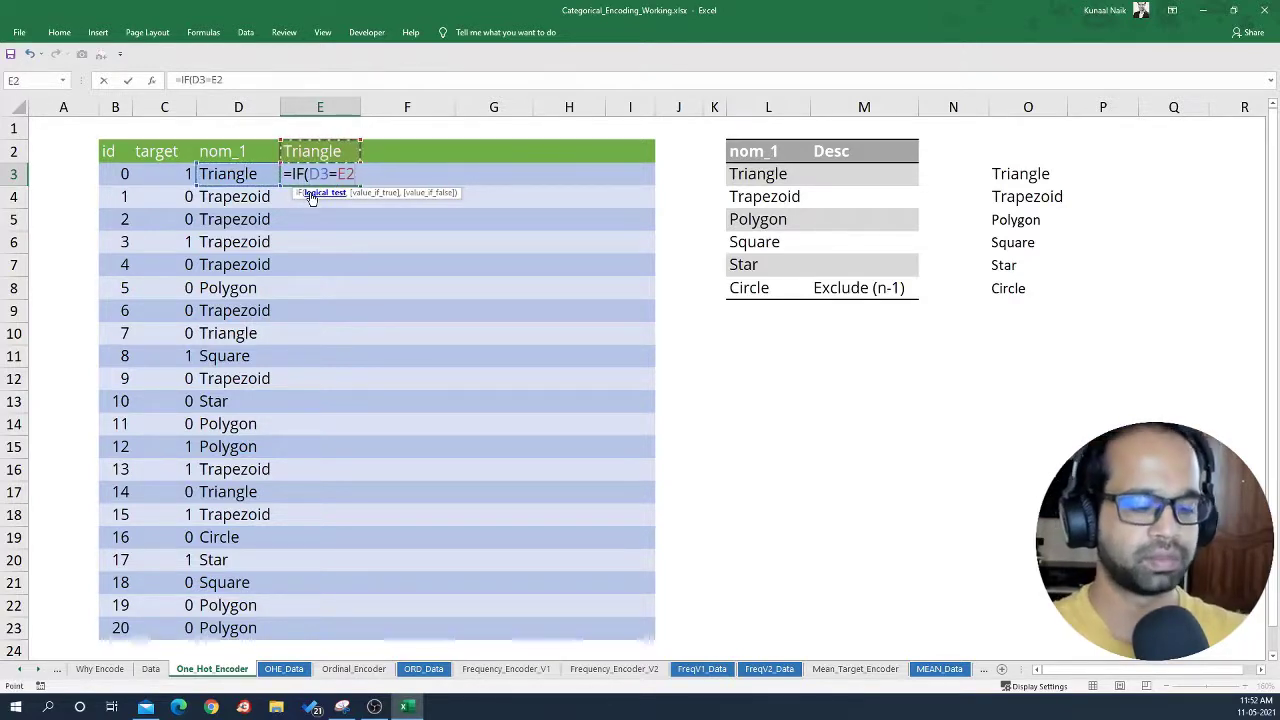
{"action": "key", "text": "F4"}
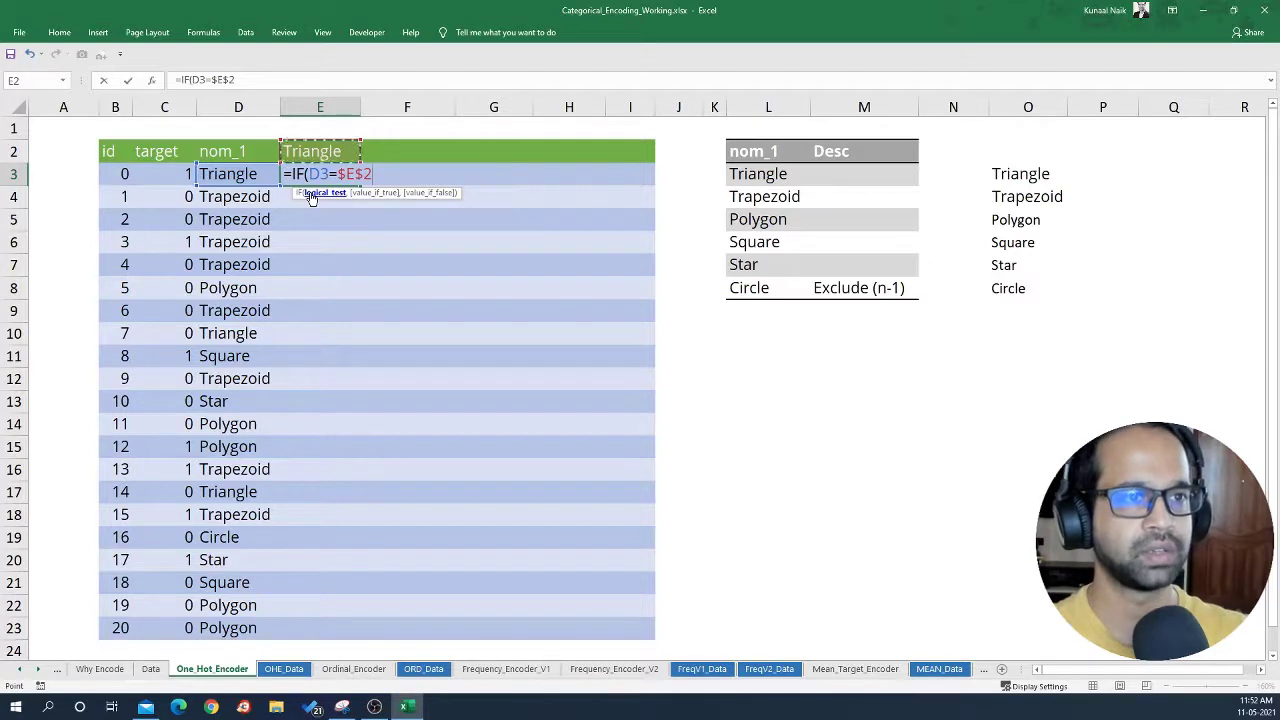
{"action": "type", "text": ",1,"}
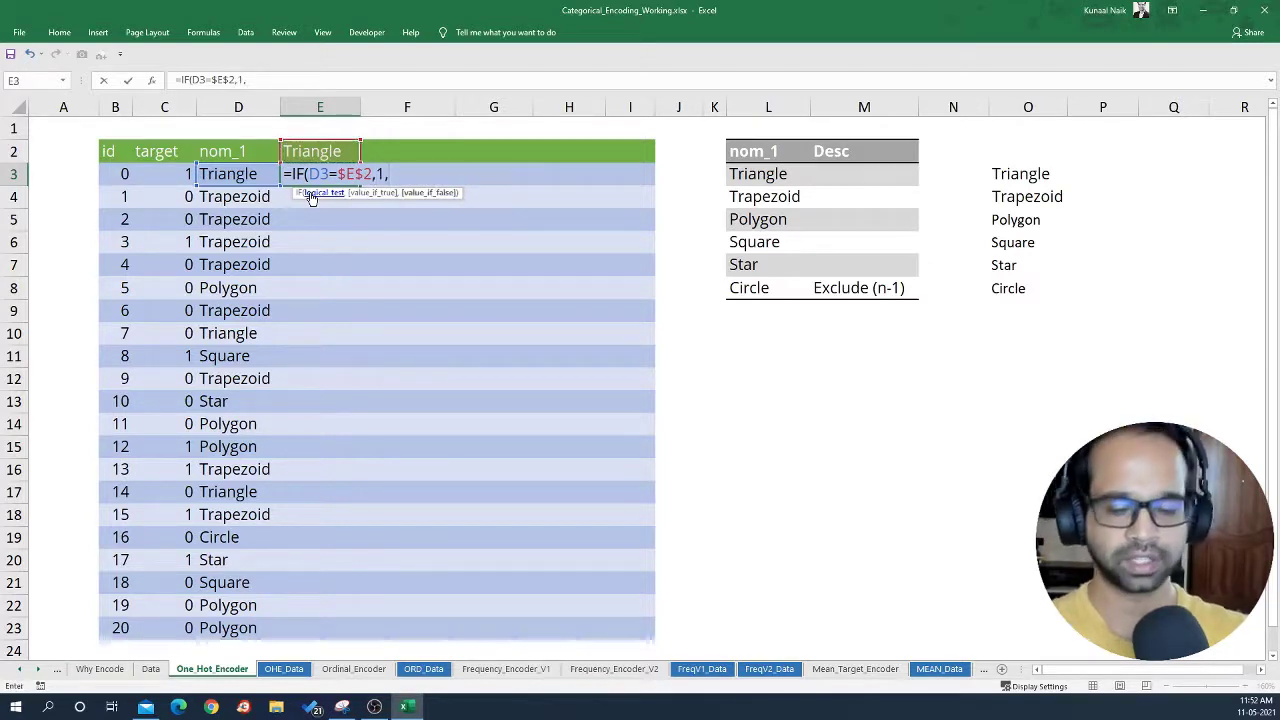
{"action": "type", "text": "0)"}
{"action": "key", "text": "Return"}
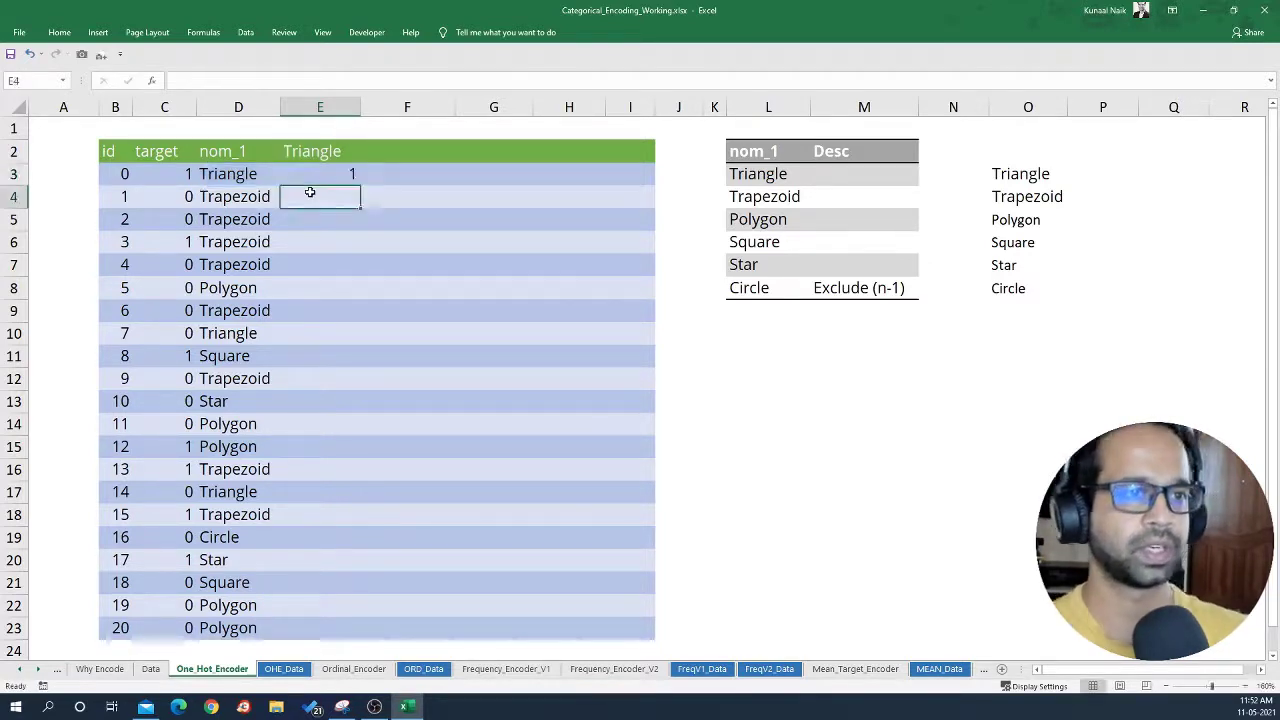
Copy the E3 formula down the Triangle column through E23 and check the flags against the Triangle rows in nom_1.
{"action": "left_click", "coordinate": [321, 173]}
{"action": "key", "text": "ctrl+c"}
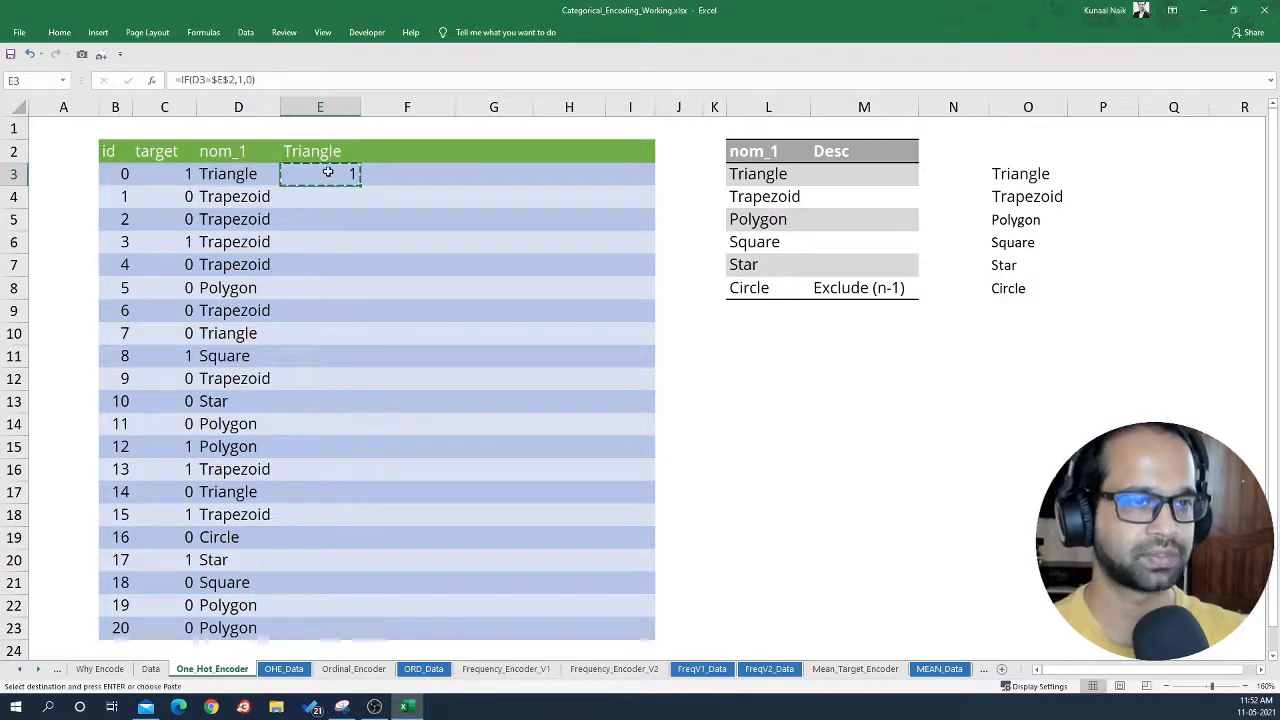
{"action": "left_click_drag", "start_coordinate": [320, 198], "coordinate": [323, 634]}
{"action": "right_click", "coordinate": [333, 427]}
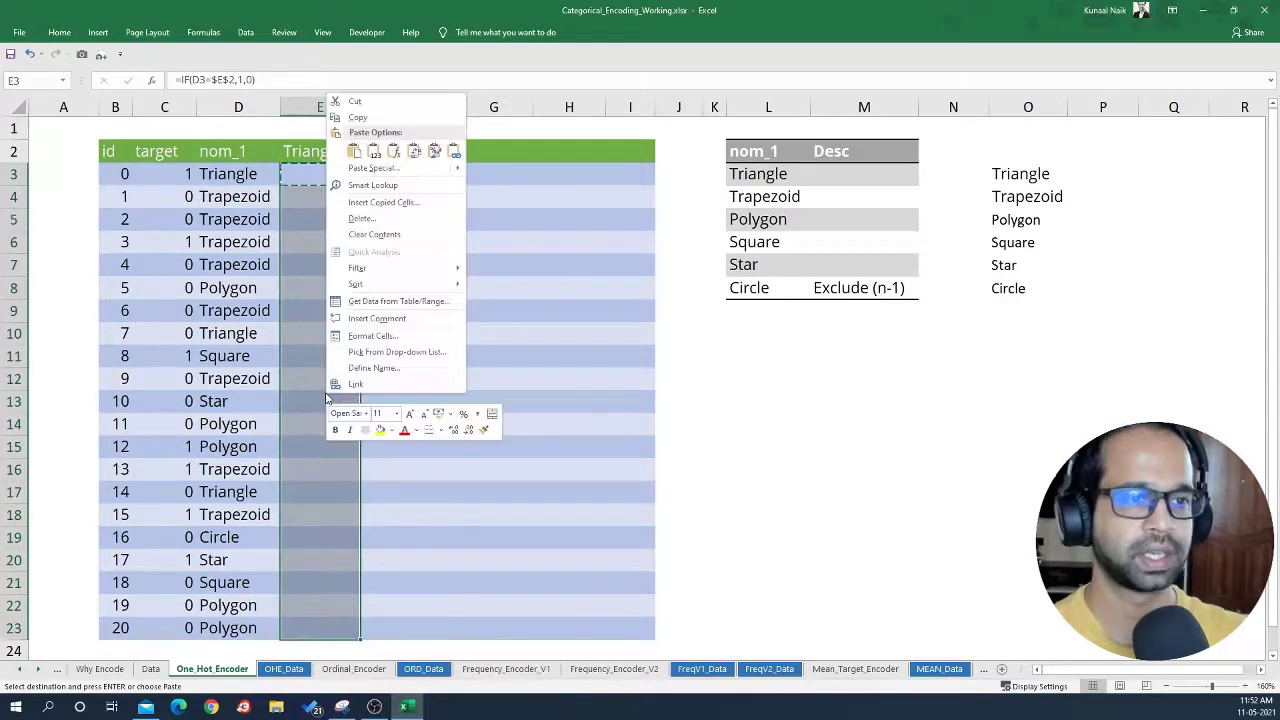
{"action": "left_click", "coordinate": [399, 145]}
{"action": "left_click", "coordinate": [371, 351]}
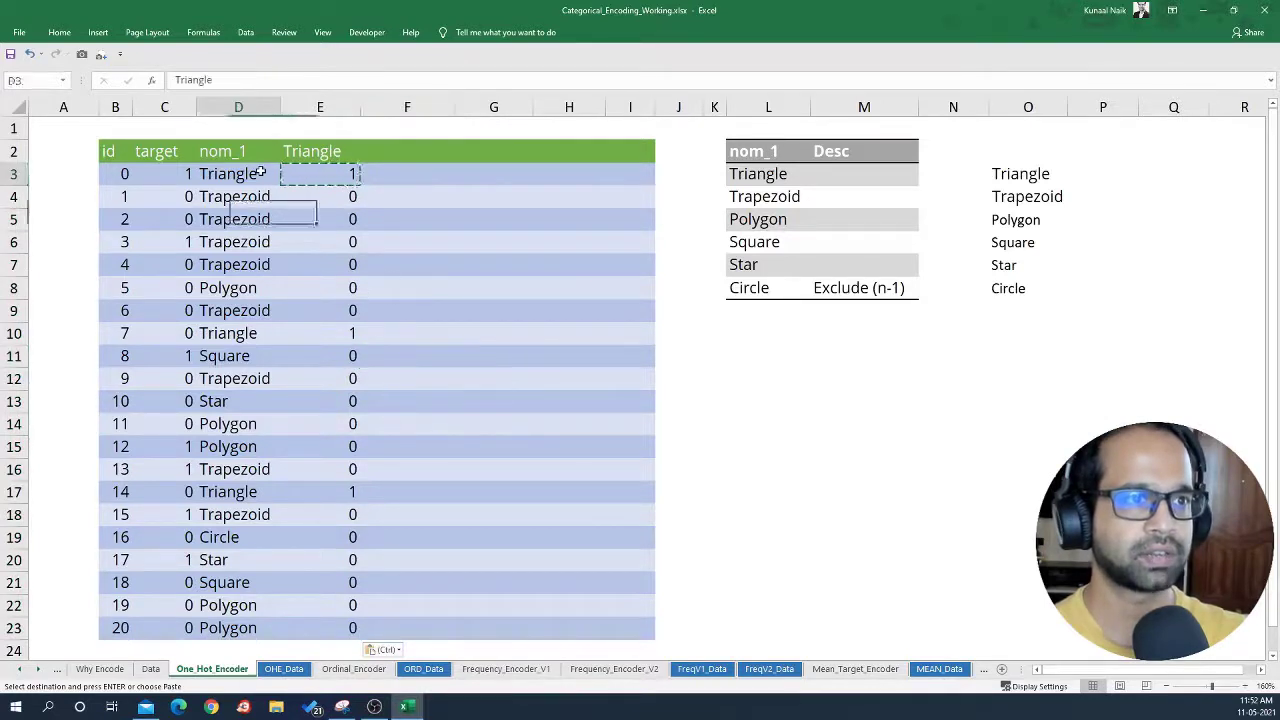
{"action": "left_click_drag", "start_coordinate": [238, 175], "coordinate": [302, 174]}
{"action": "left_click_drag", "start_coordinate": [257, 332], "coordinate": [306, 330]}
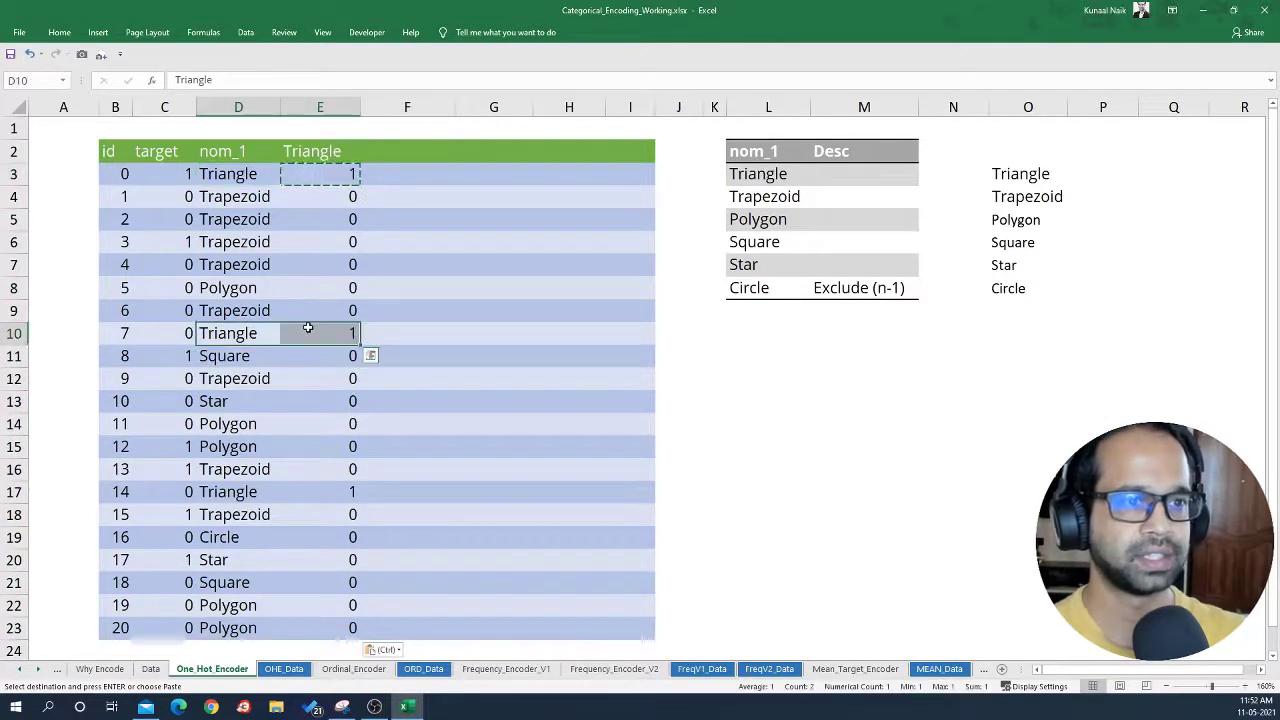
Check the Triangle row with id 14 against its encoded flag and inspect the formula in E3.
{"action": "left_click_drag", "start_coordinate": [251, 491], "coordinate": [307, 490], "text": "ctrl"}
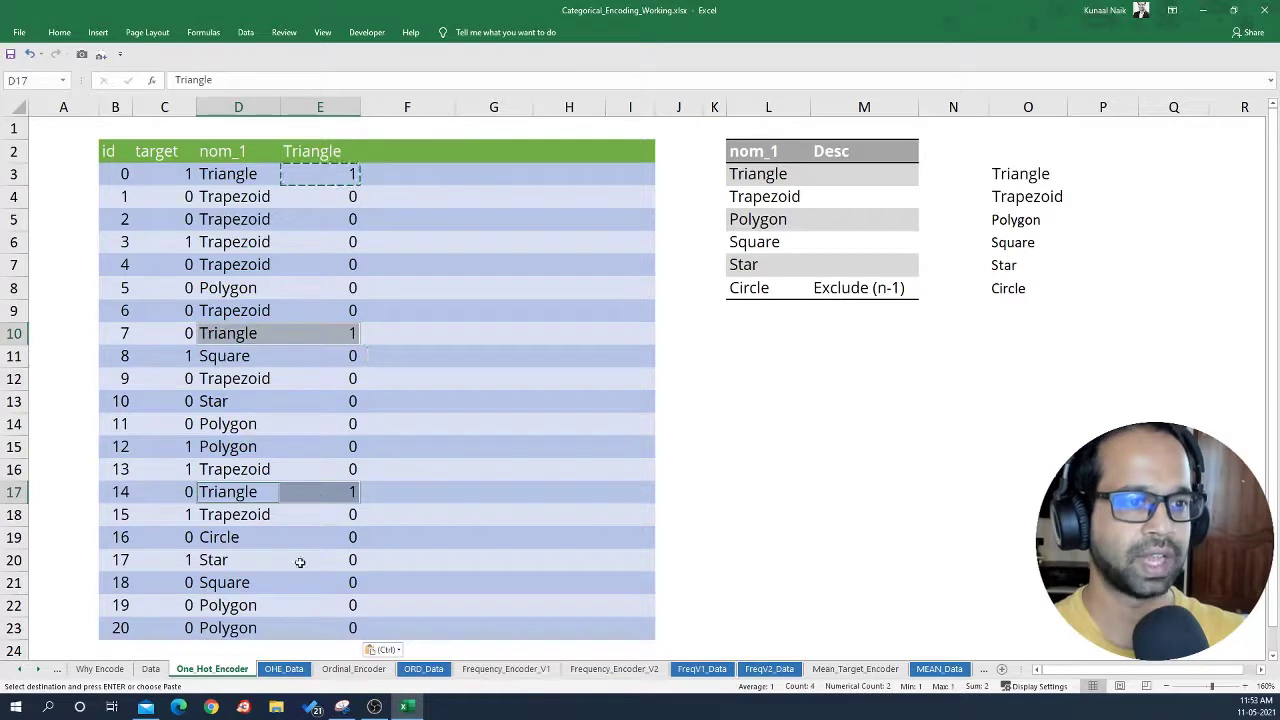
{"action": "key", "text": "ctrl"}
{"action": "left_click", "coordinate": [305, 176]}
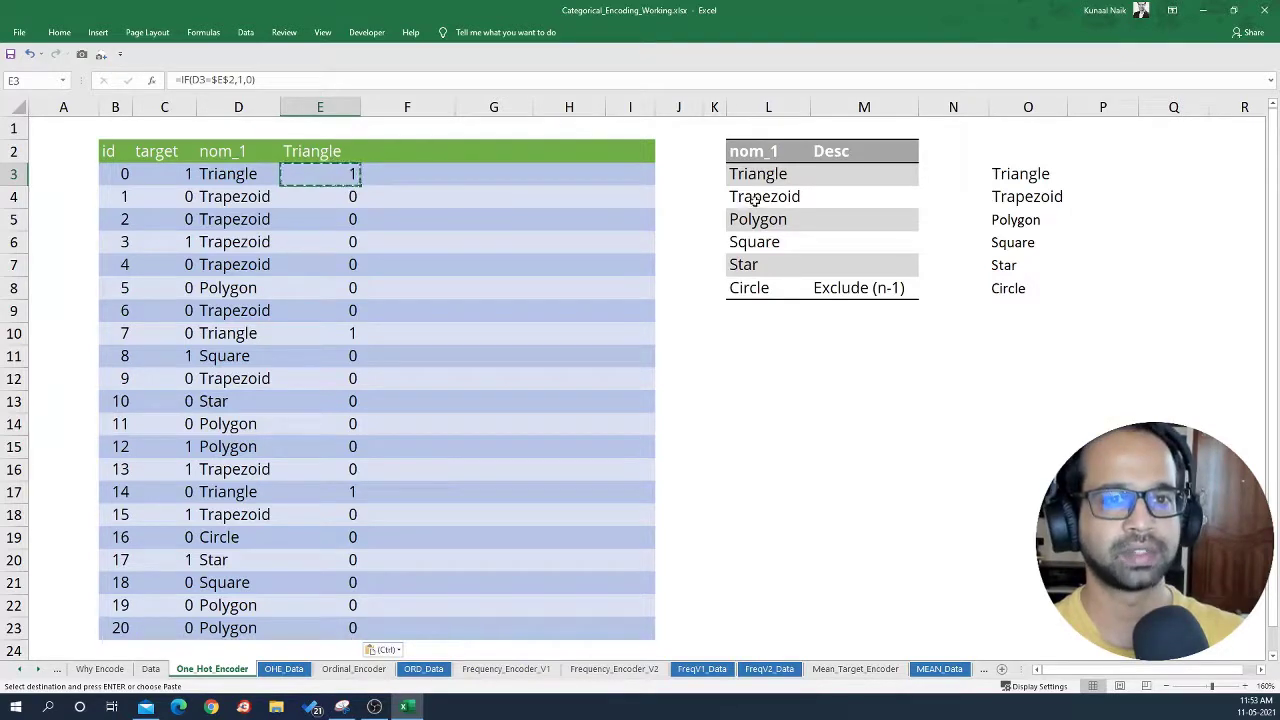
Copy Trapezoid, Polygon, Square and Star from L4:L7 into header cells F2:I2 as transposed values.
{"action": "left_click_drag", "start_coordinate": [755, 199], "coordinate": [751, 260]}
{"action": "key", "text": "ctrl+c"}
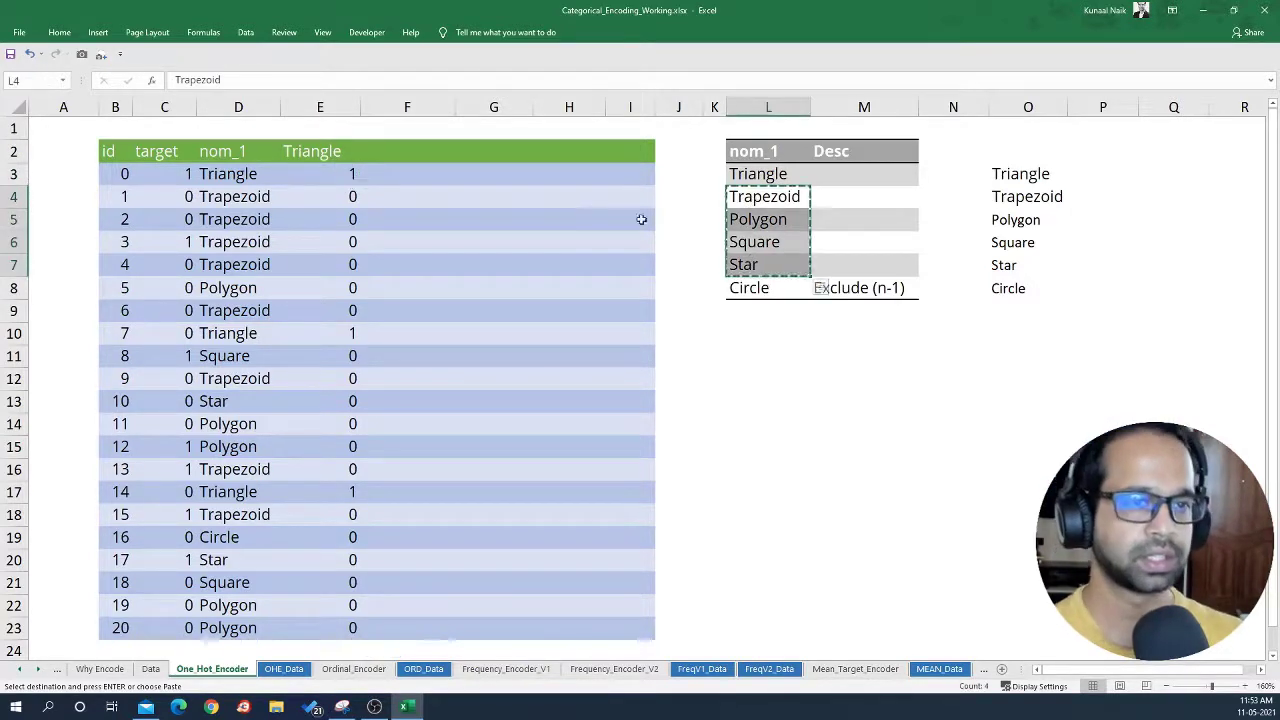
{"action": "right_click", "coordinate": [392, 153]}
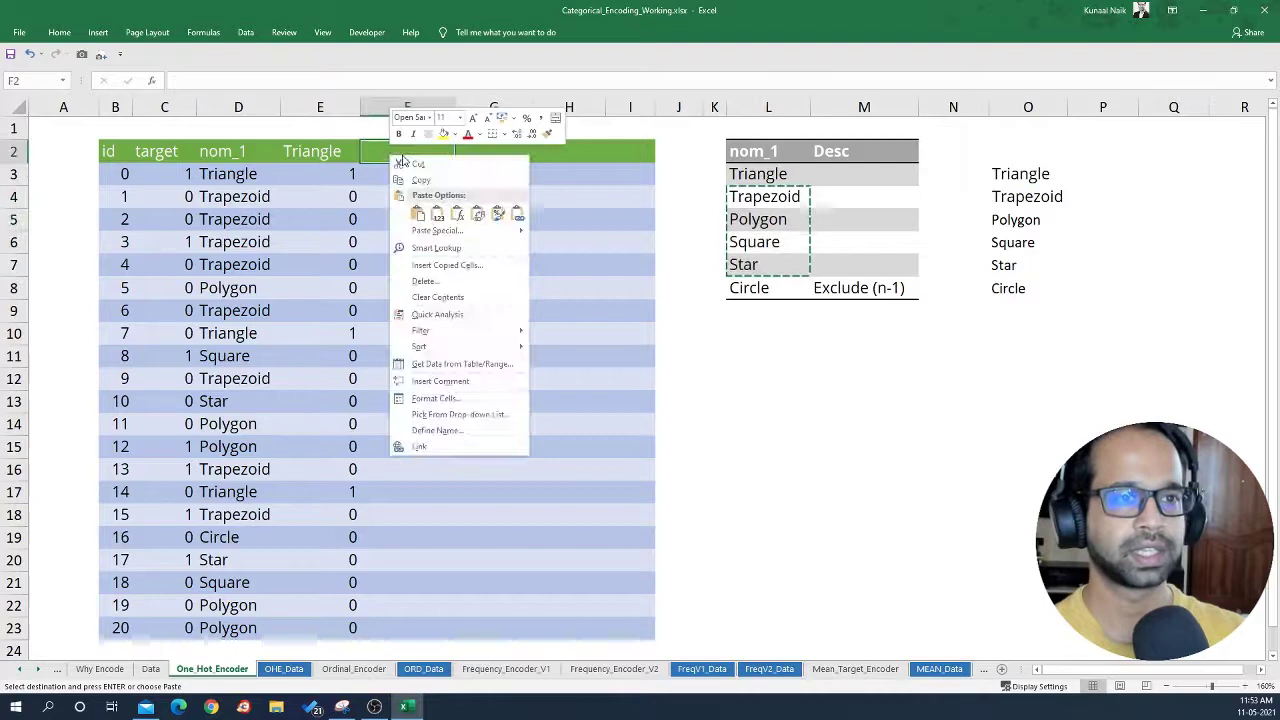
{"action": "left_click", "coordinate": [437, 230]}
{"action": "left_click", "coordinate": [263, 131]}
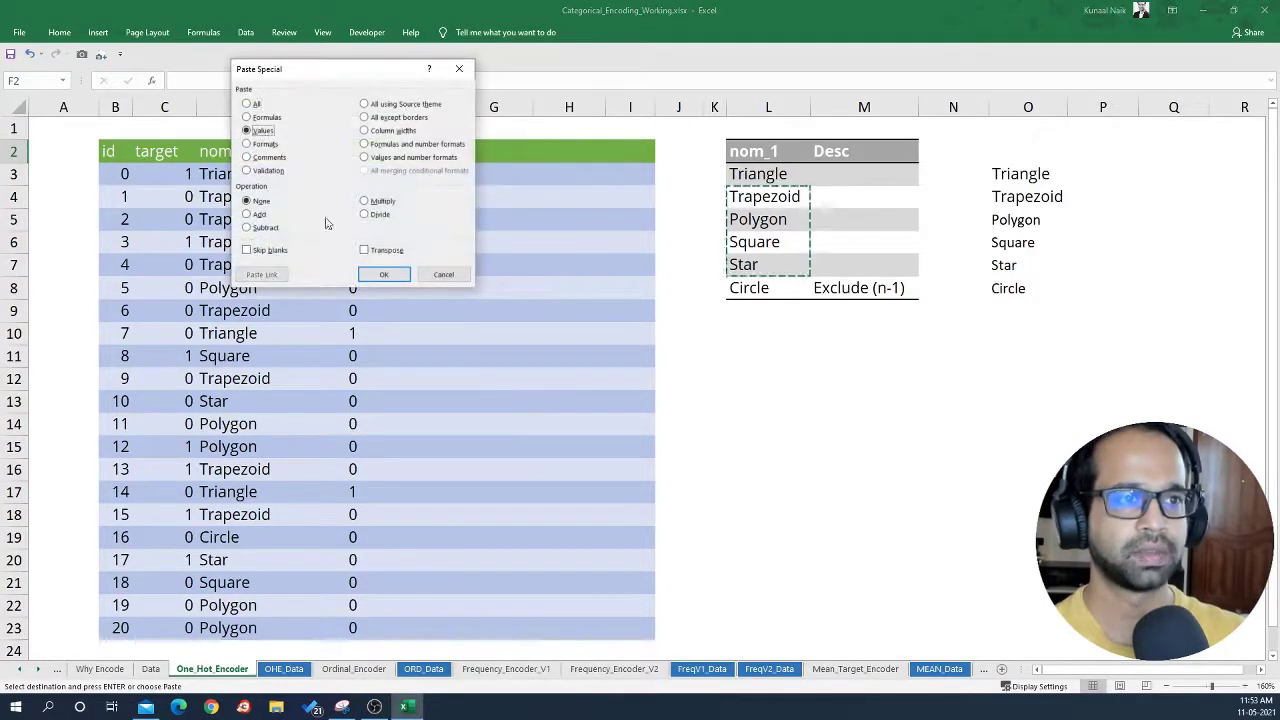
{"action": "left_click", "coordinate": [364, 250]}
{"action": "left_click", "coordinate": [383, 274]}
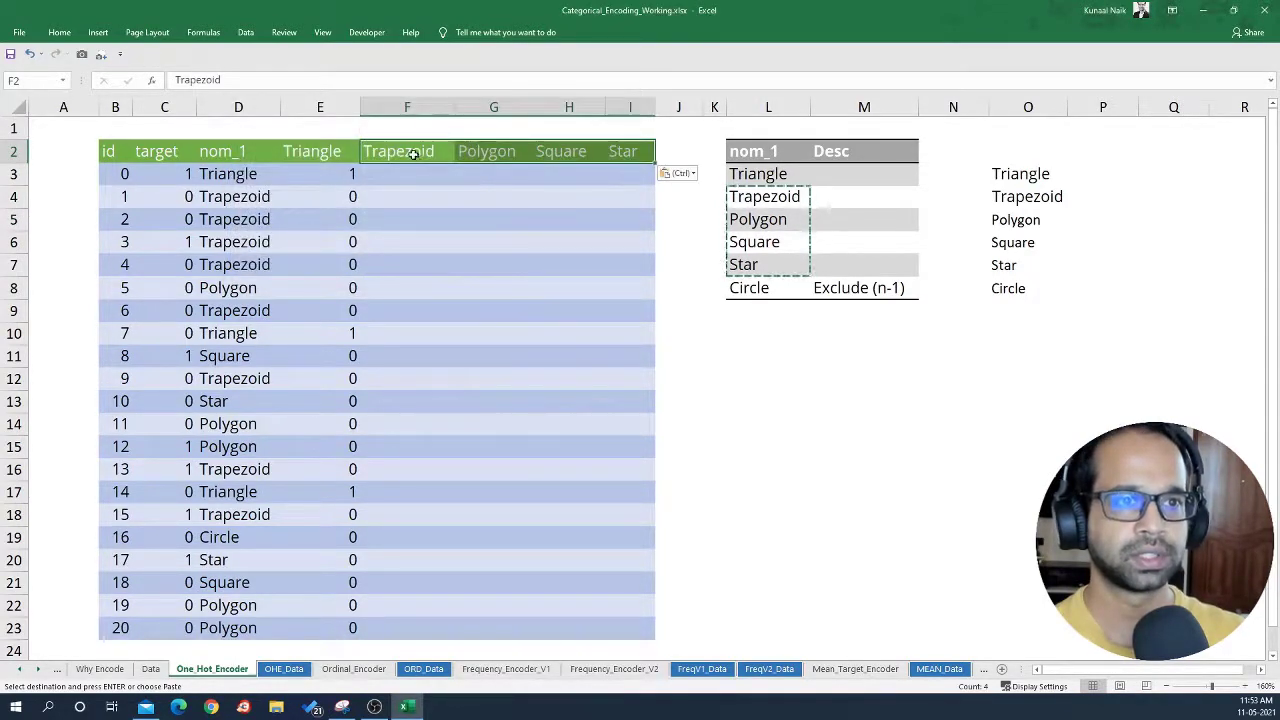
{"action": "left_click_drag", "start_coordinate": [418, 155], "coordinate": [626, 153]}
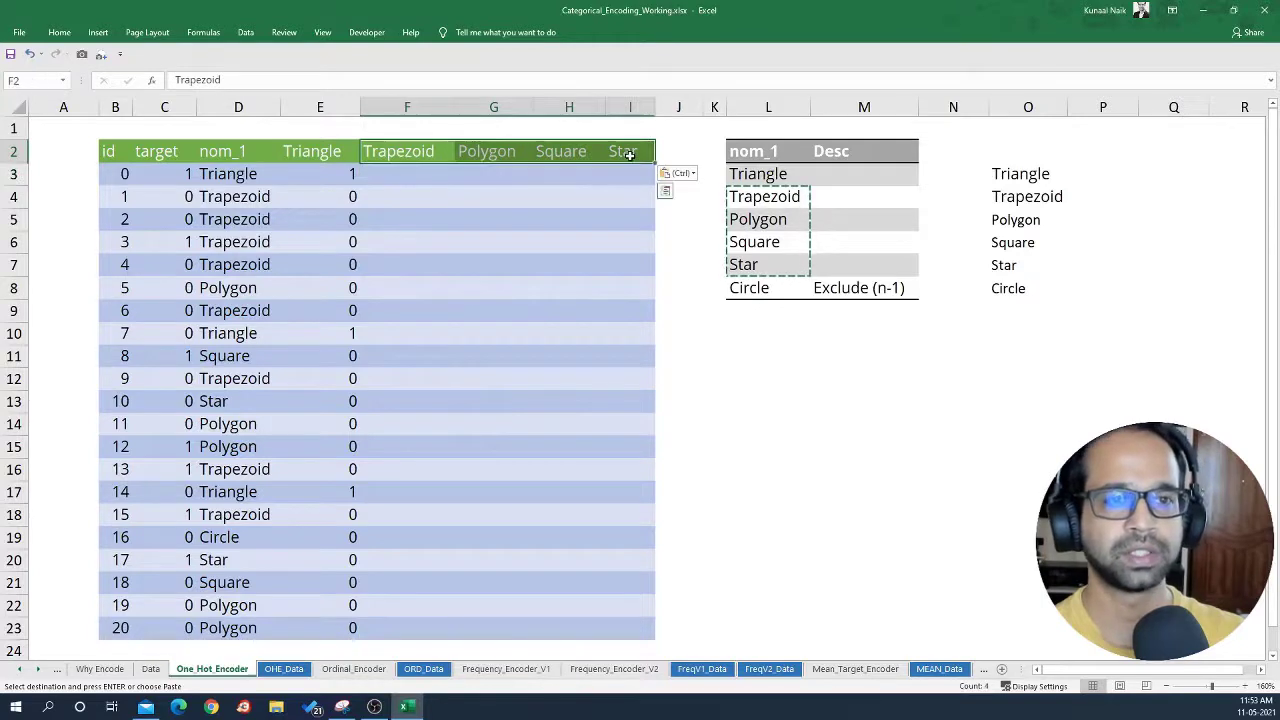
{"action": "left_click", "coordinate": [486, 237]}
Change the E3 formula to =IF($D3=E$2,1,0), locking the nom_1 column and the header row.
{"action": "double_click", "coordinate": [329, 168]}
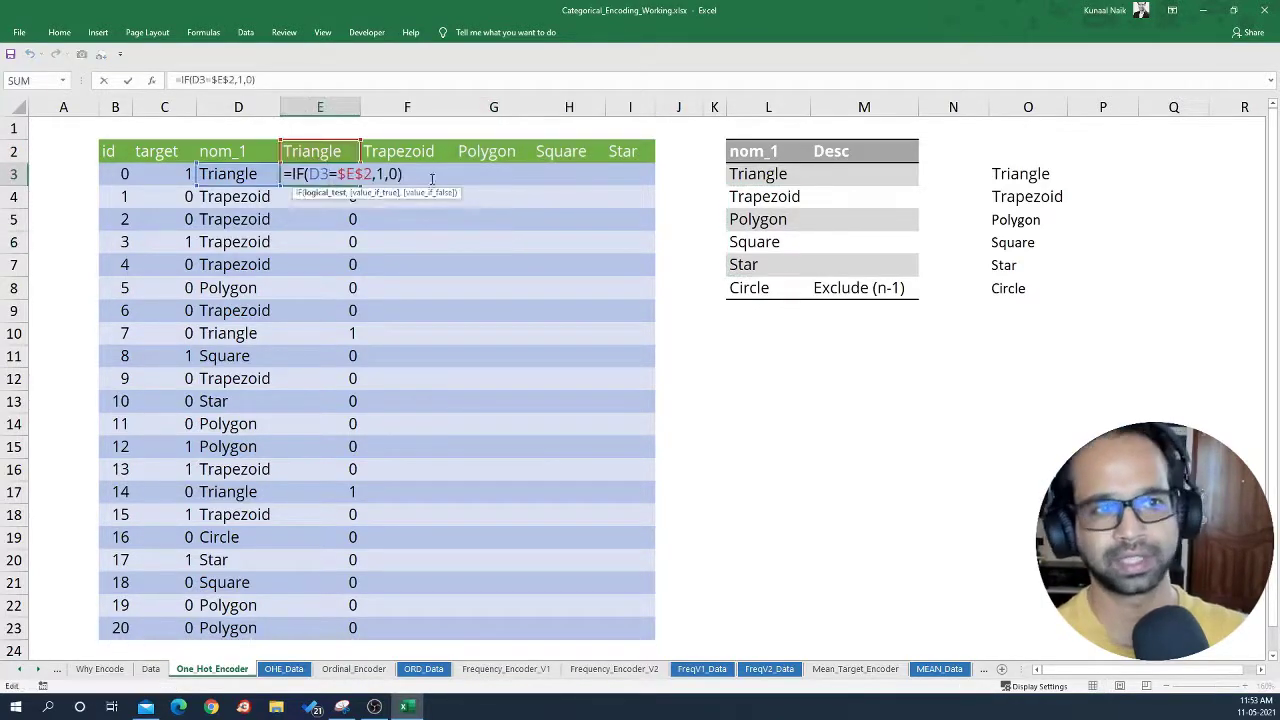
{"action": "key", "text": "Escape"}
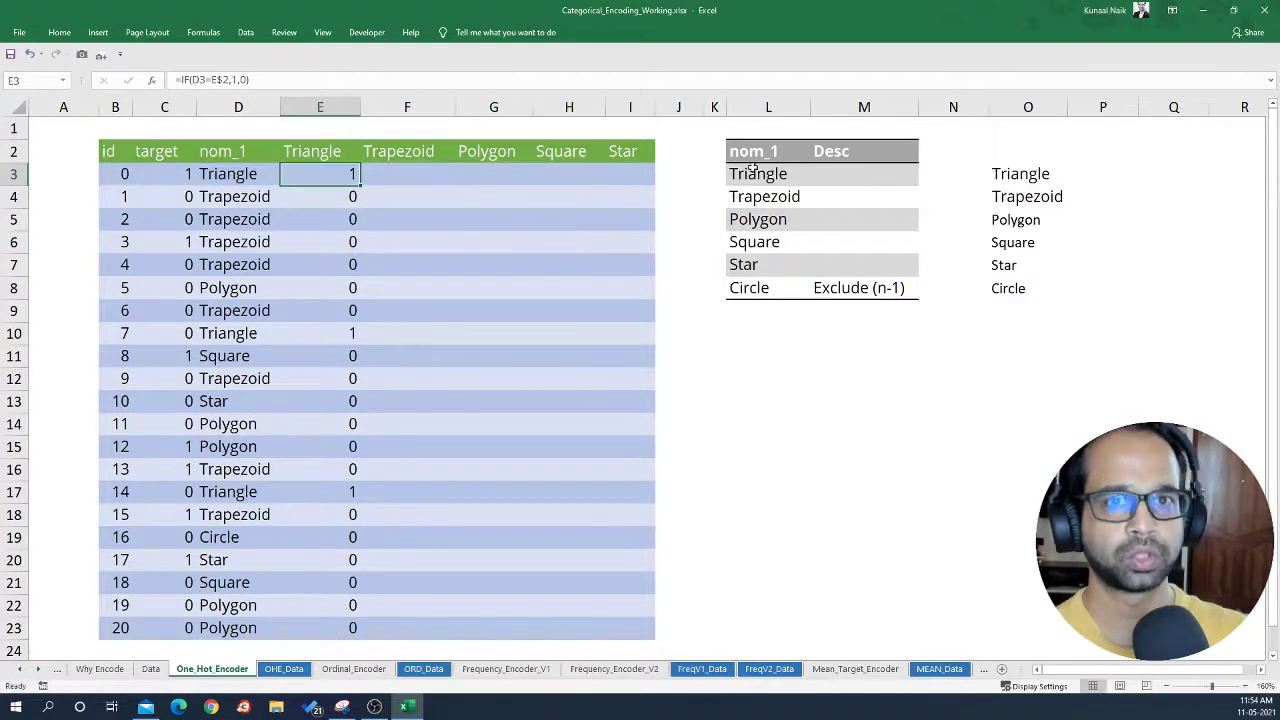
{"action": "double_click", "coordinate": [337, 175]}
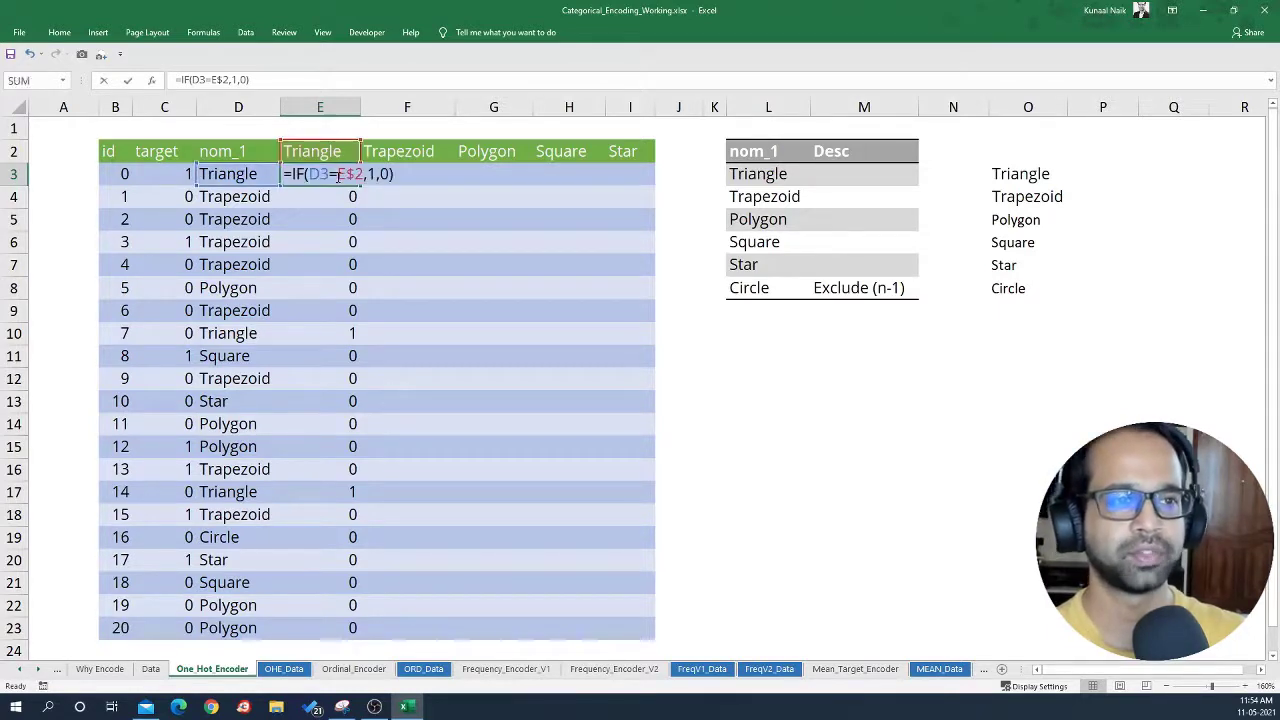
{"action": "double_click", "coordinate": [315, 174]}
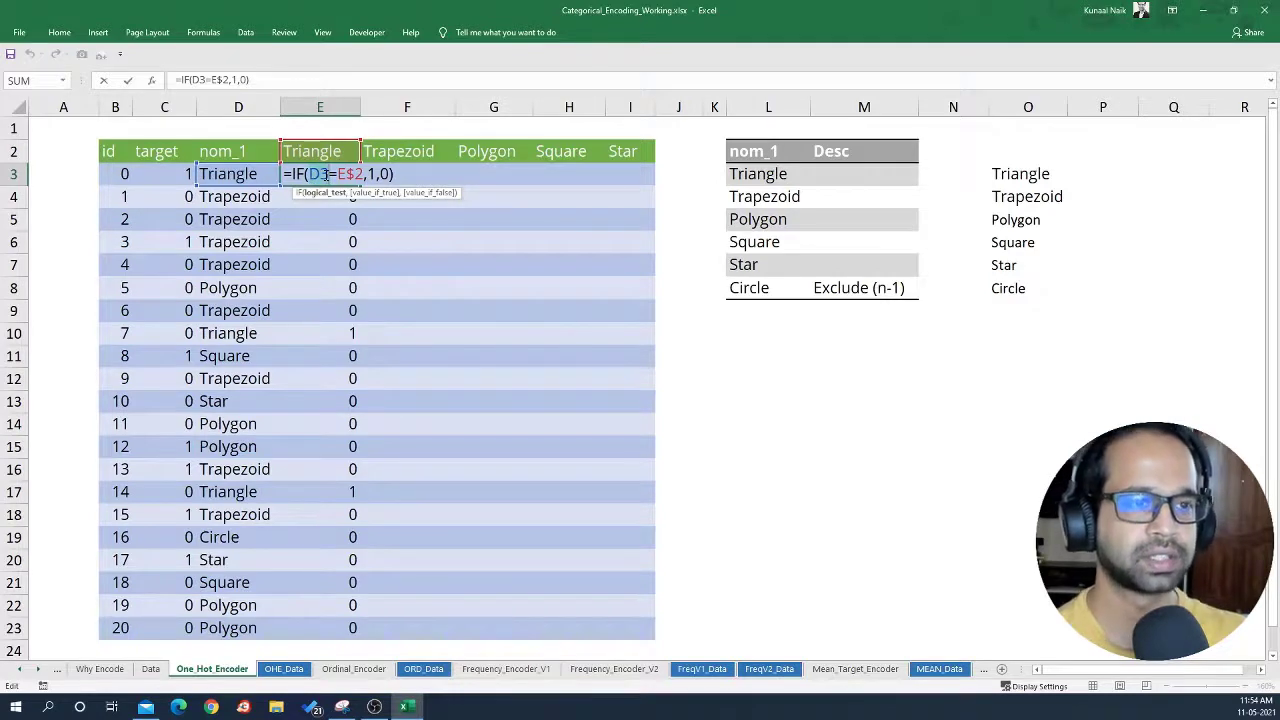
{"action": "key", "text": "F4"}
{"action": "key", "text": "F4"}
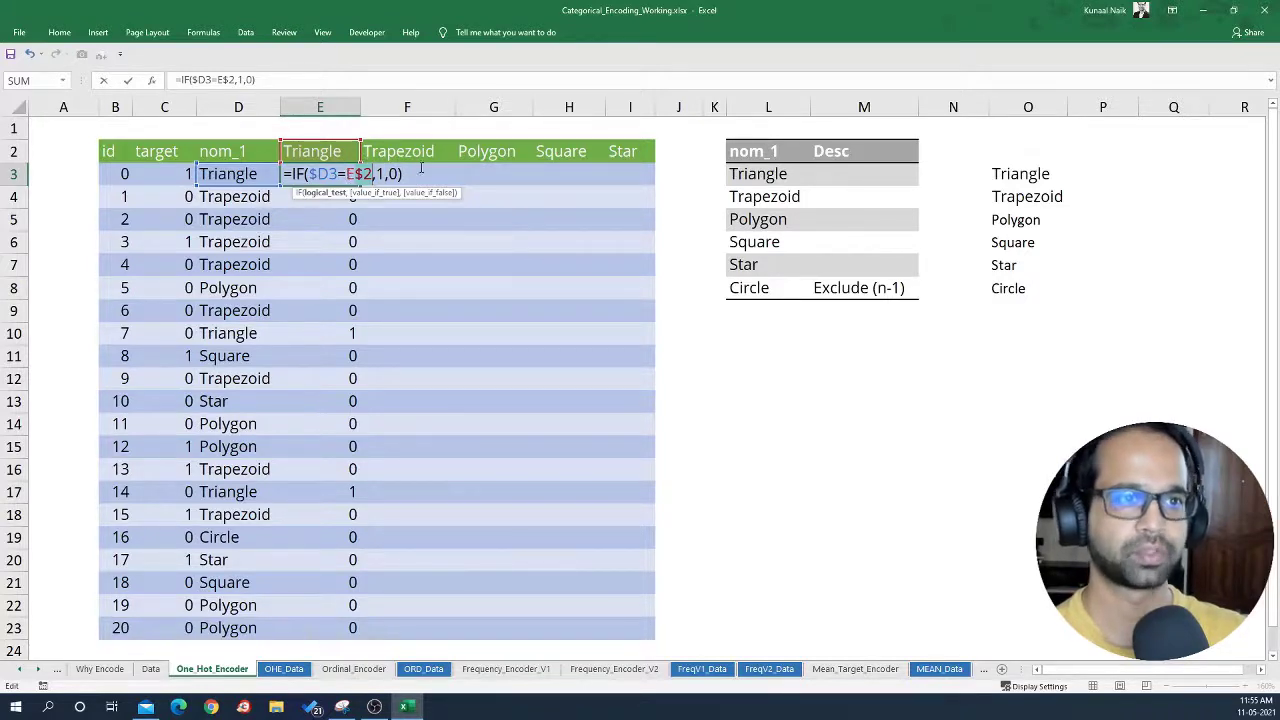
{"action": "key", "text": "Return"}
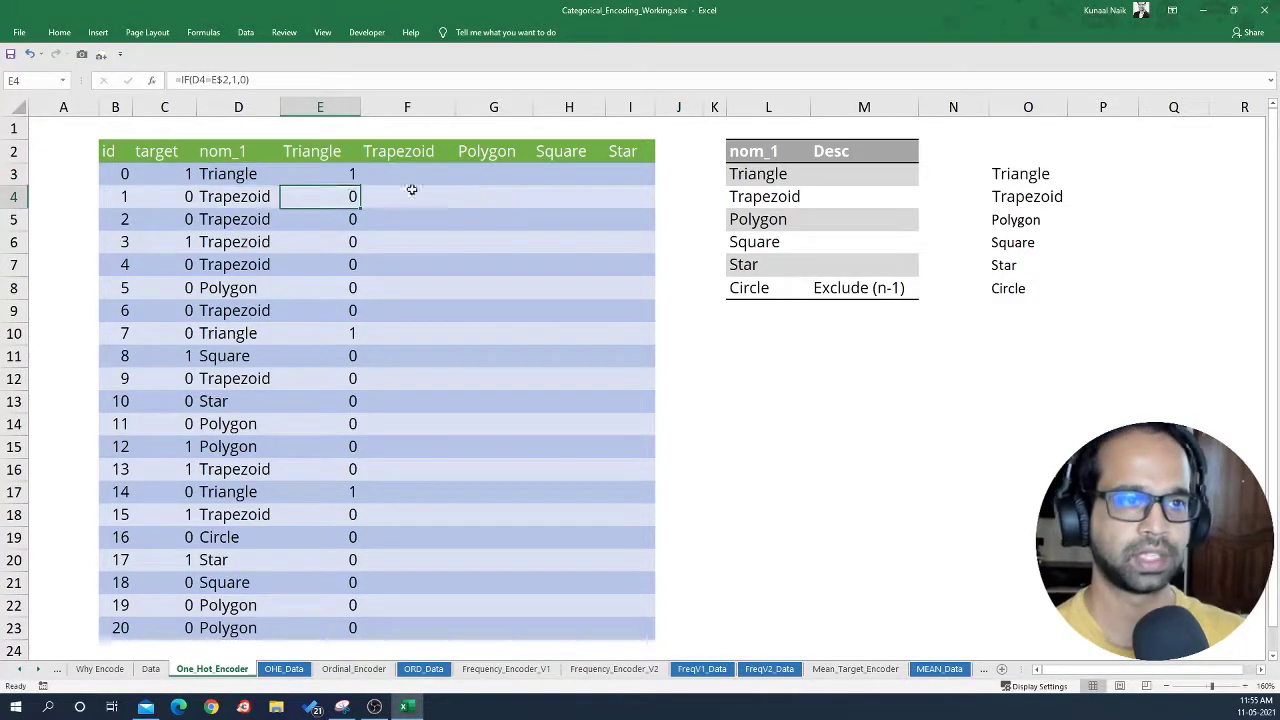
Copy the E3 formula across all five shape columns, E3:I23, as formulas only.
{"action": "left_click", "coordinate": [337, 172]}
{"action": "key", "text": "ctrl+c"}
{"action": "left_click_drag", "start_coordinate": [337, 174], "coordinate": [640, 625]}
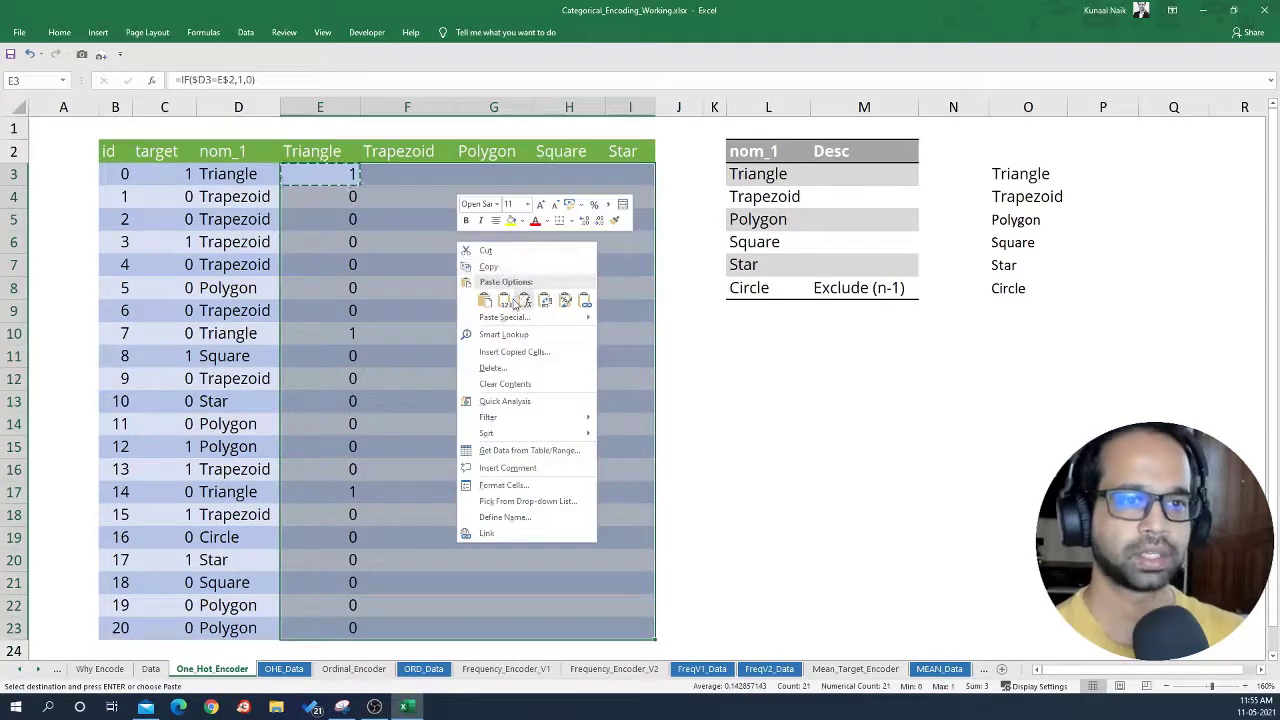
{"action": "left_click", "coordinate": [524, 300]}
{"action": "key", "text": "Escape"}
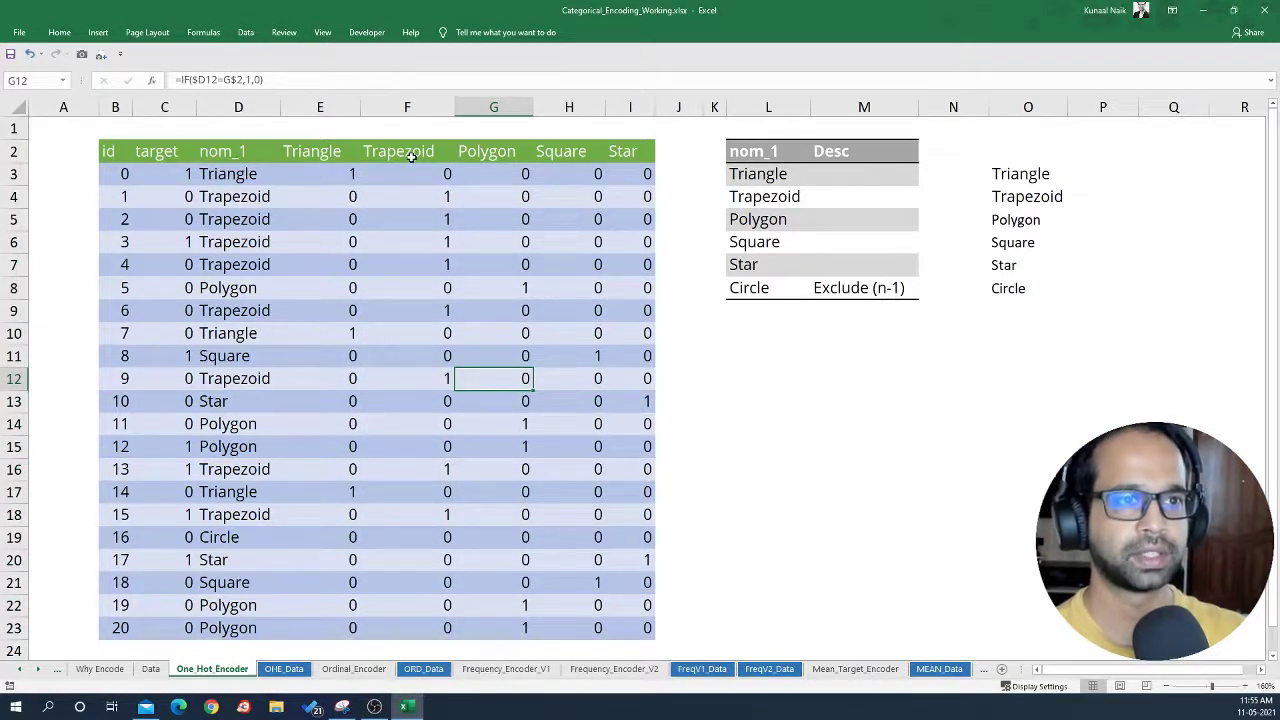
Compare the Trapezoid, Polygon, Square and Star flags with the matching shape names in nom_1.
{"action": "left_click_drag", "start_coordinate": [431, 203], "coordinate": [430, 264]}
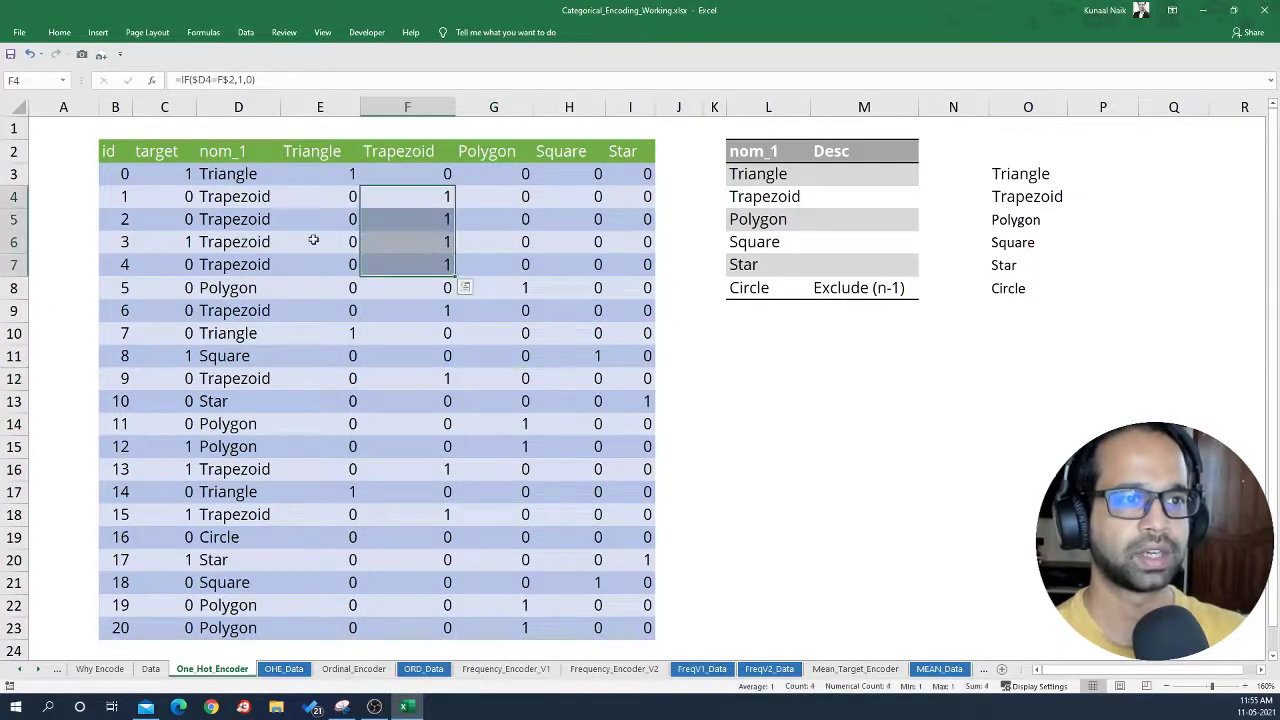
{"action": "left_click_drag", "start_coordinate": [272, 205], "coordinate": [254, 263]}
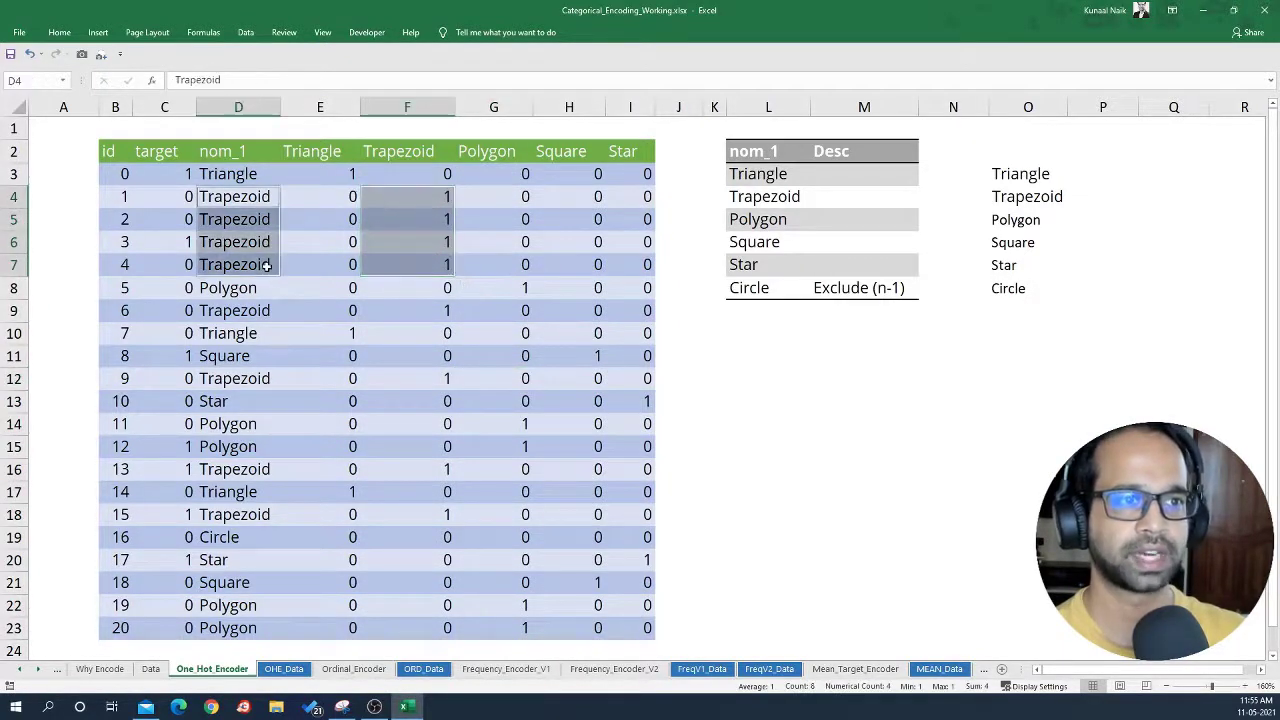
{"action": "left_click", "coordinate": [507, 287]}
{"action": "left_click", "coordinate": [268, 293], "text": "ctrl"}
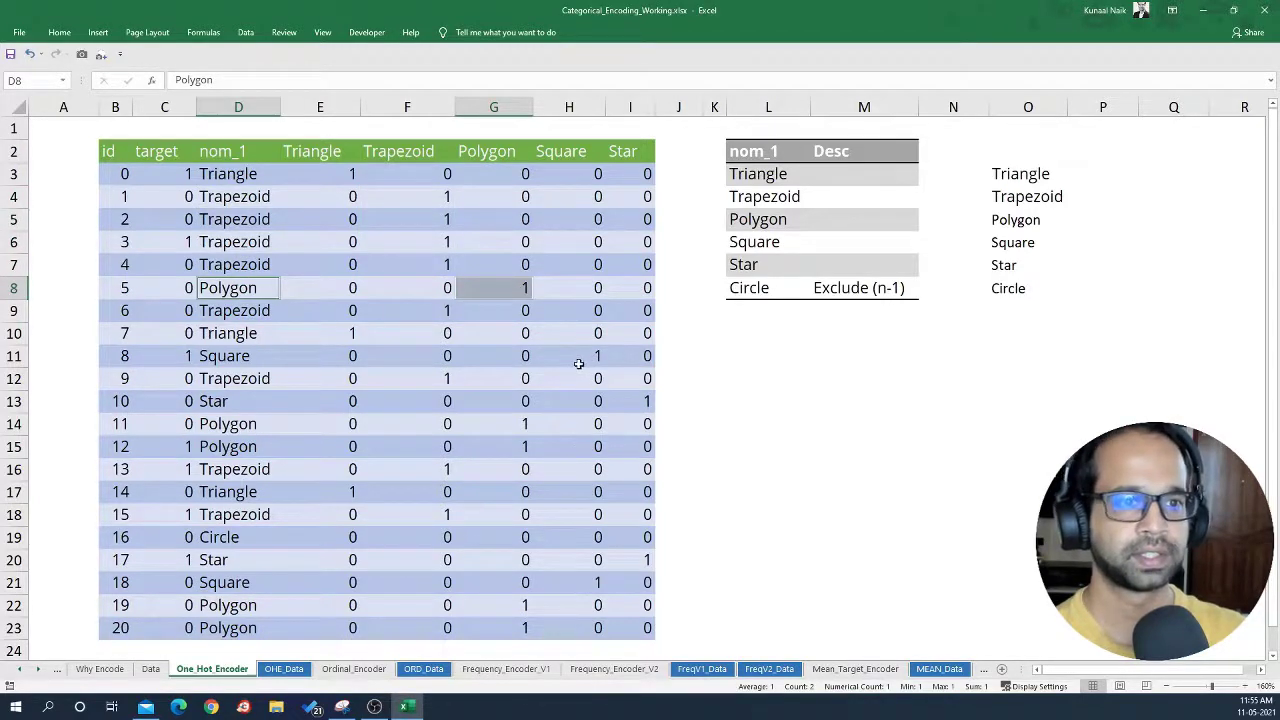
{"action": "left_click_drag", "start_coordinate": [580, 360], "coordinate": [230, 358]}
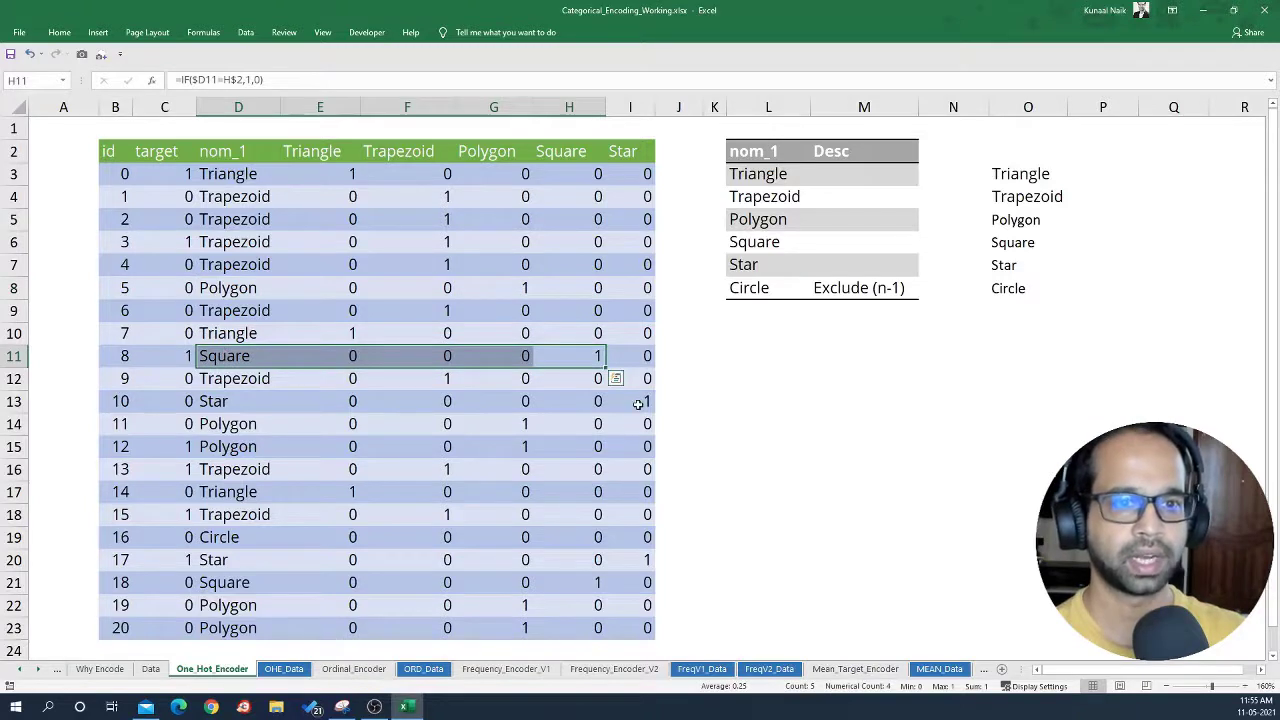
{"action": "left_click_drag", "start_coordinate": [638, 404], "coordinate": [251, 420]}
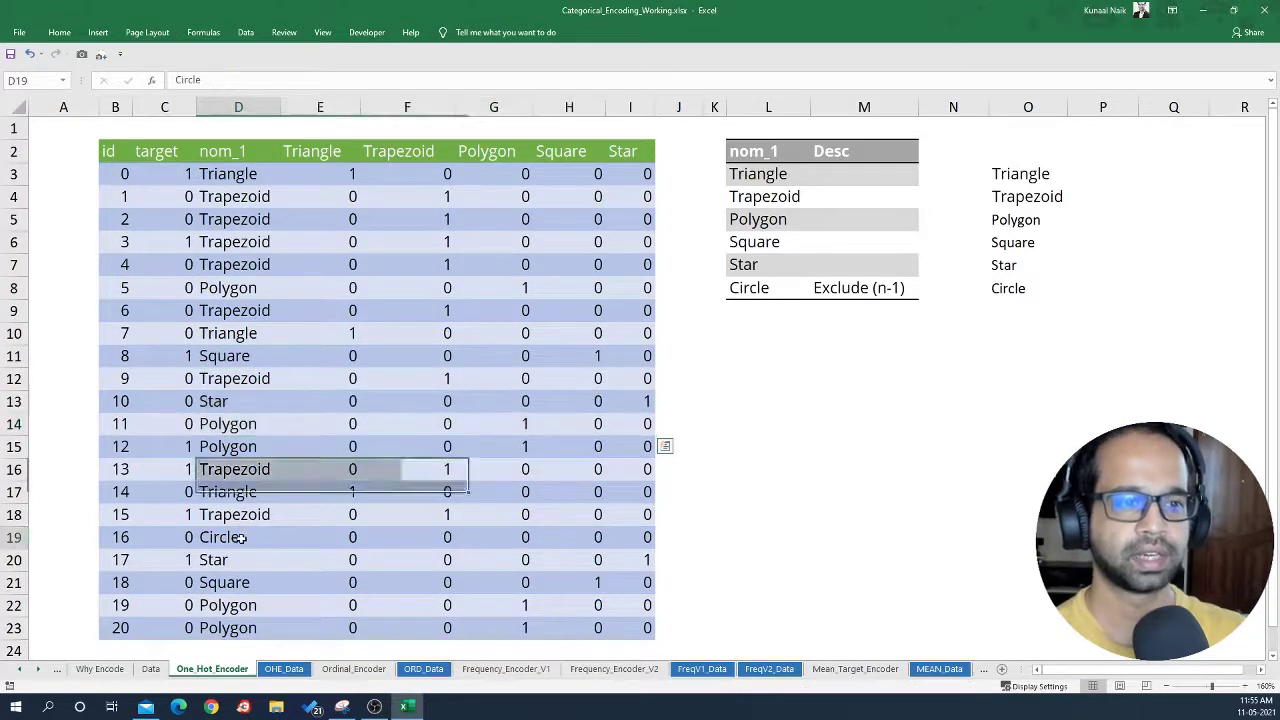
Examine the excluded Circle row's flags in E19:I19 and review encoded columns E to I with their headers.
{"action": "left_click", "coordinate": [271, 537]}
{"action": "left_click_drag", "start_coordinate": [343, 537], "coordinate": [650, 537]}
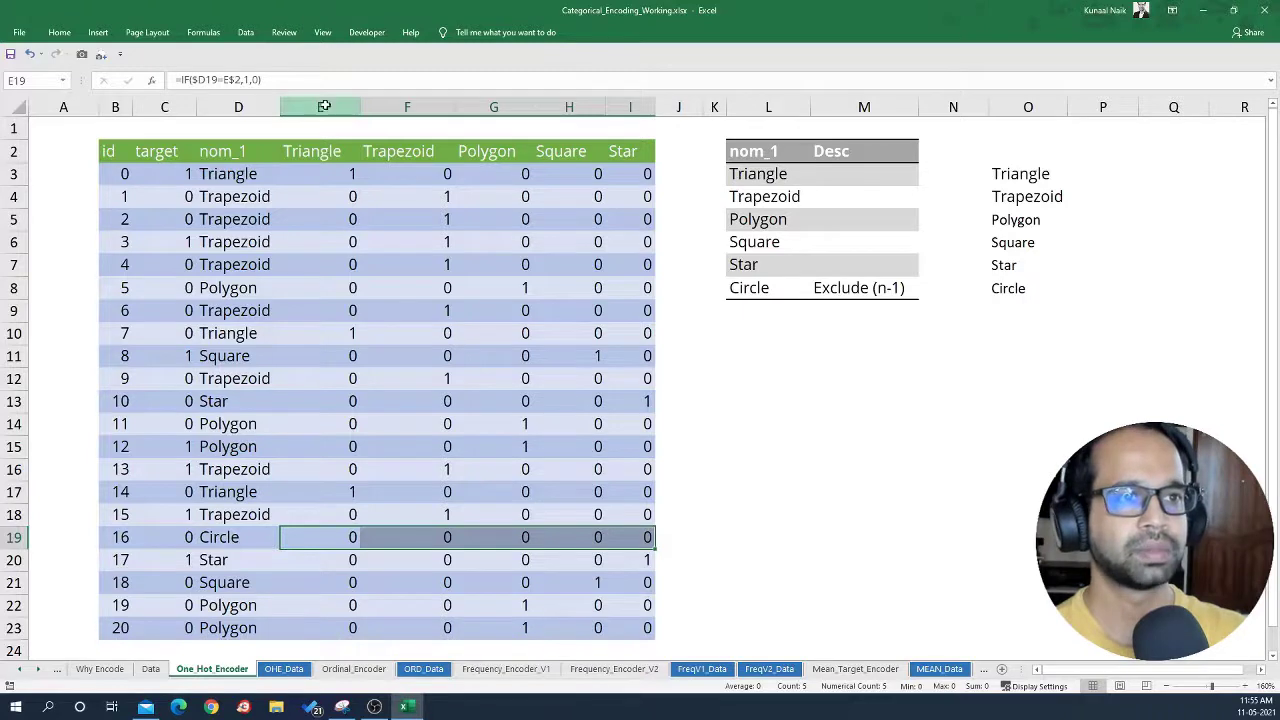
{"action": "left_click_drag", "start_coordinate": [320, 107], "coordinate": [615, 108]}
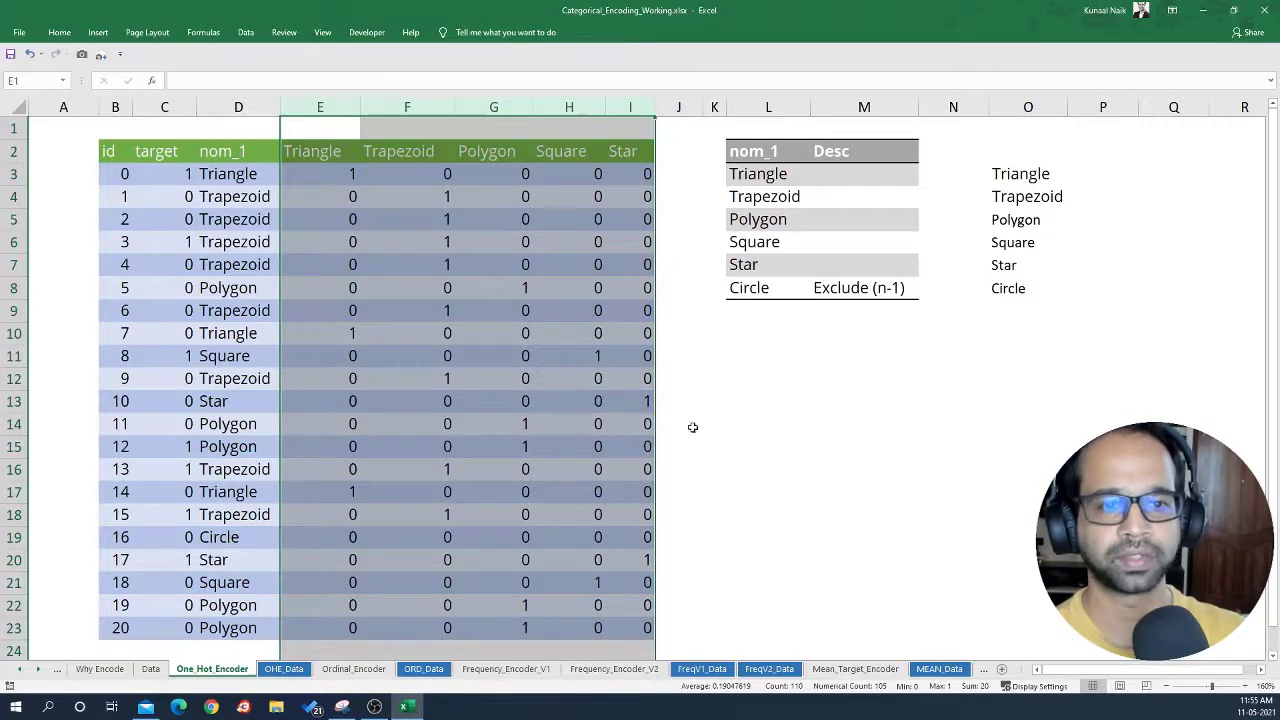
{"action": "left_click", "coordinate": [575, 442]}
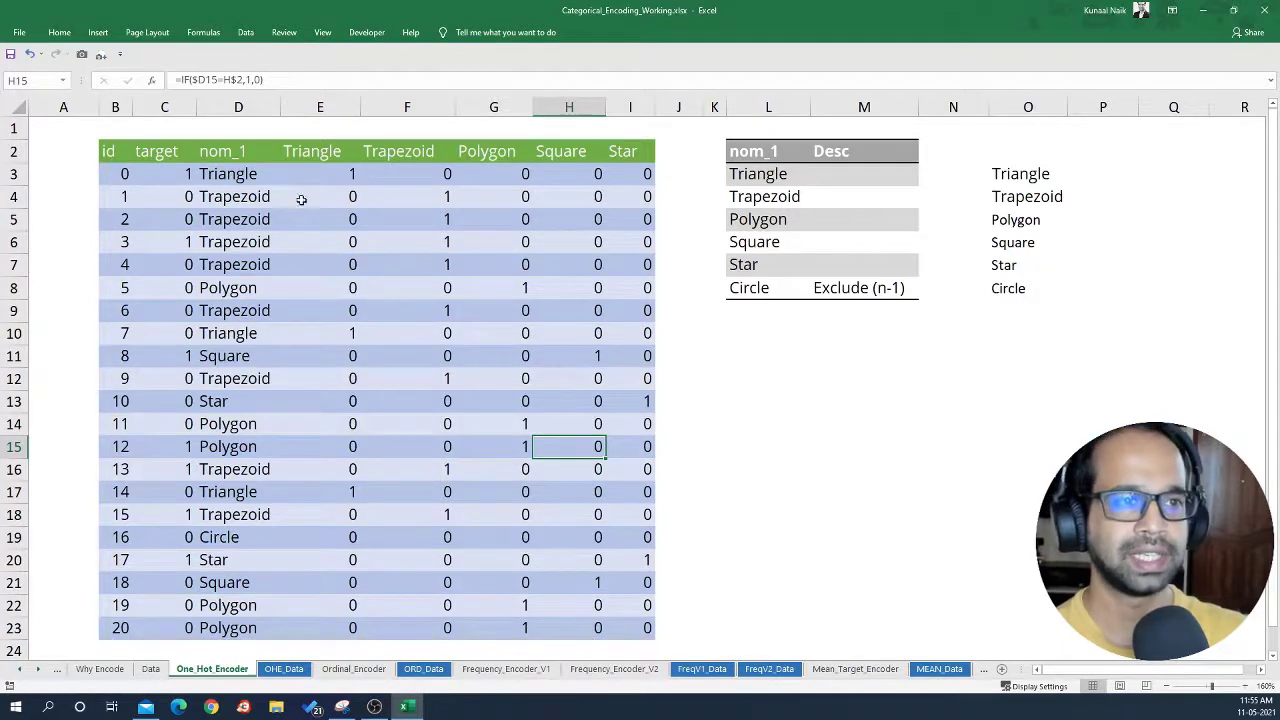
{"action": "left_click_drag", "start_coordinate": [329, 153], "coordinate": [627, 148]}
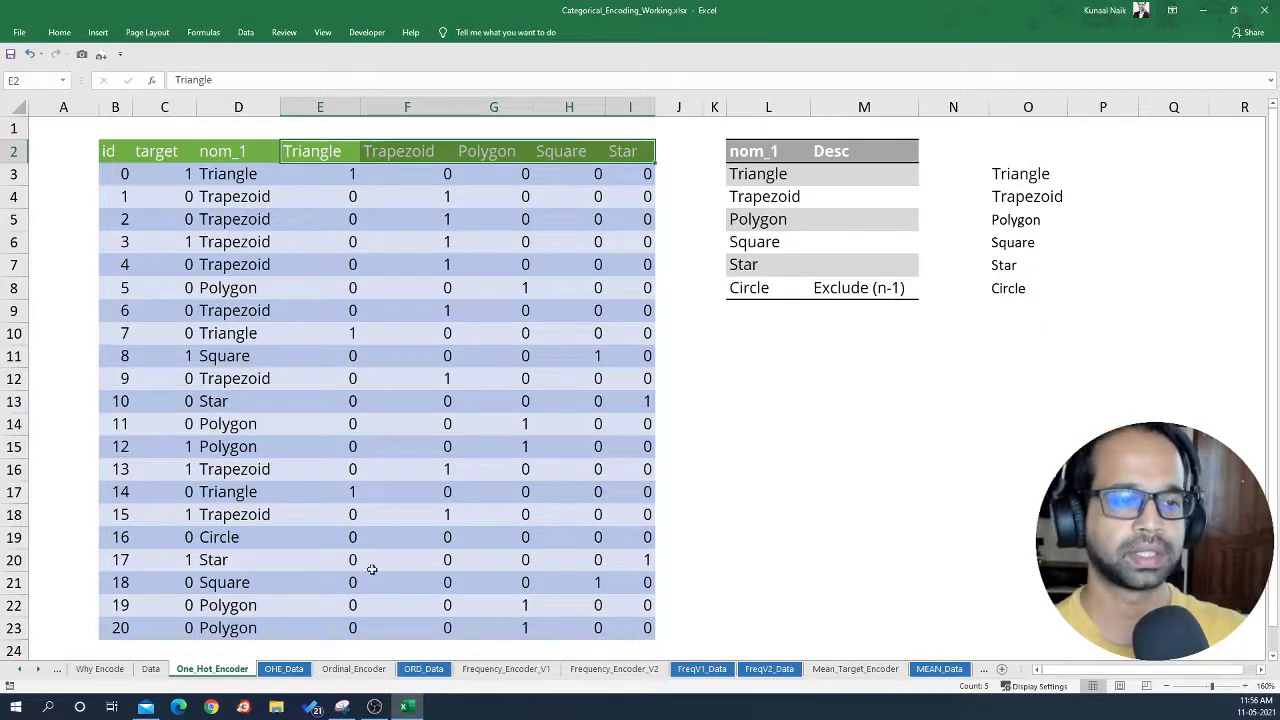
Open the OHE_Data sheet at 140% zoom and examine the bin_3 and bin_0 columns.
{"action": "left_click", "coordinate": [284, 669]}
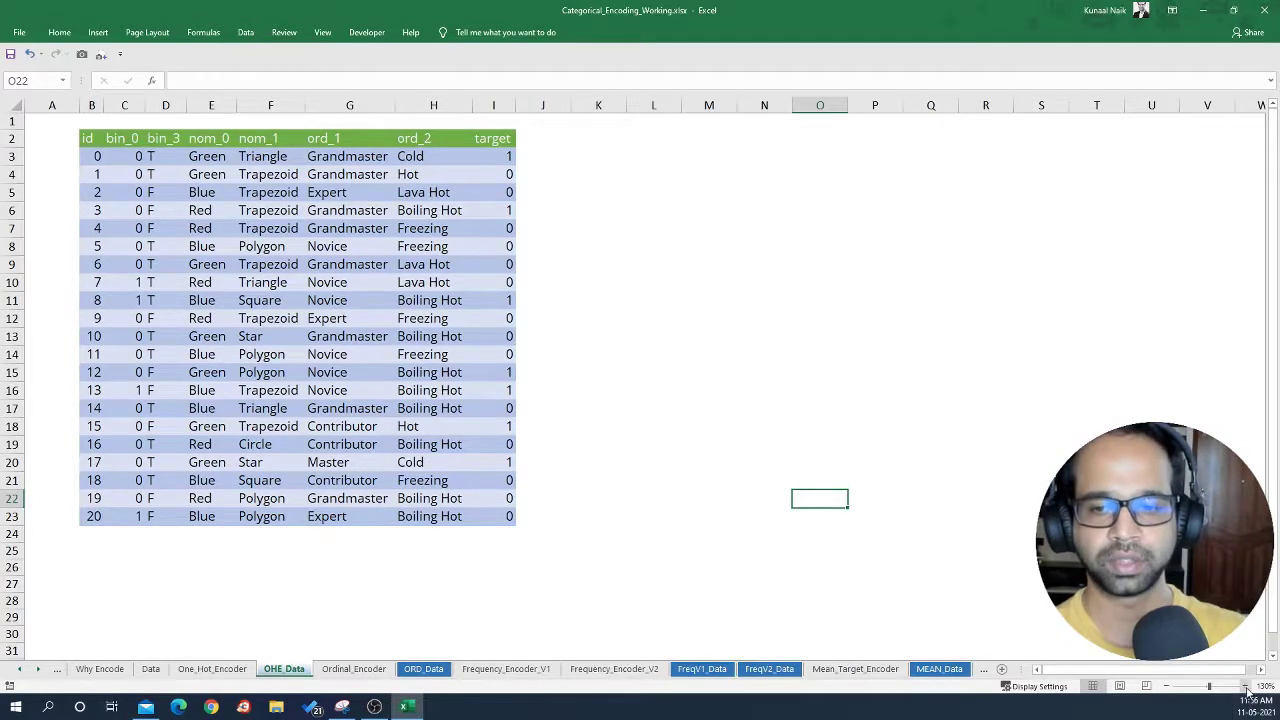
{"action": "scroll", "coordinate": [250, 156], "scroll_direction": "up", "scroll_amount": 1}
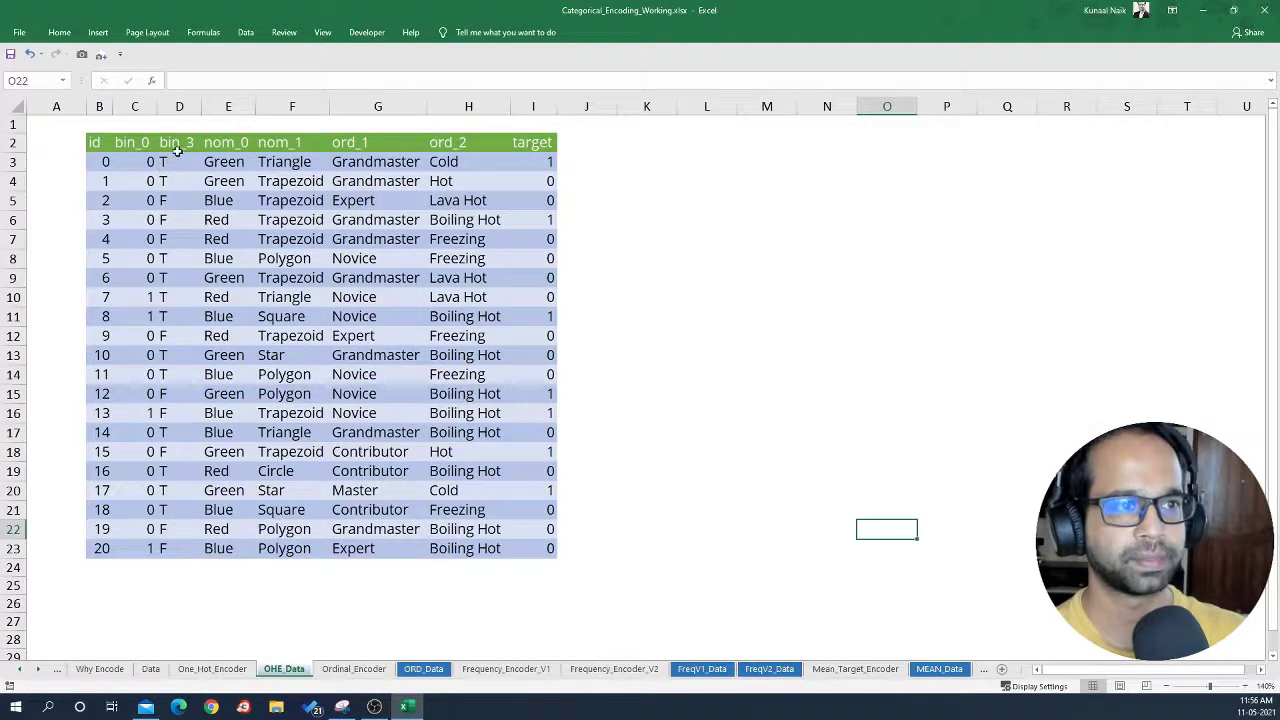
{"action": "left_click_drag", "start_coordinate": [178, 145], "coordinate": [161, 293]}
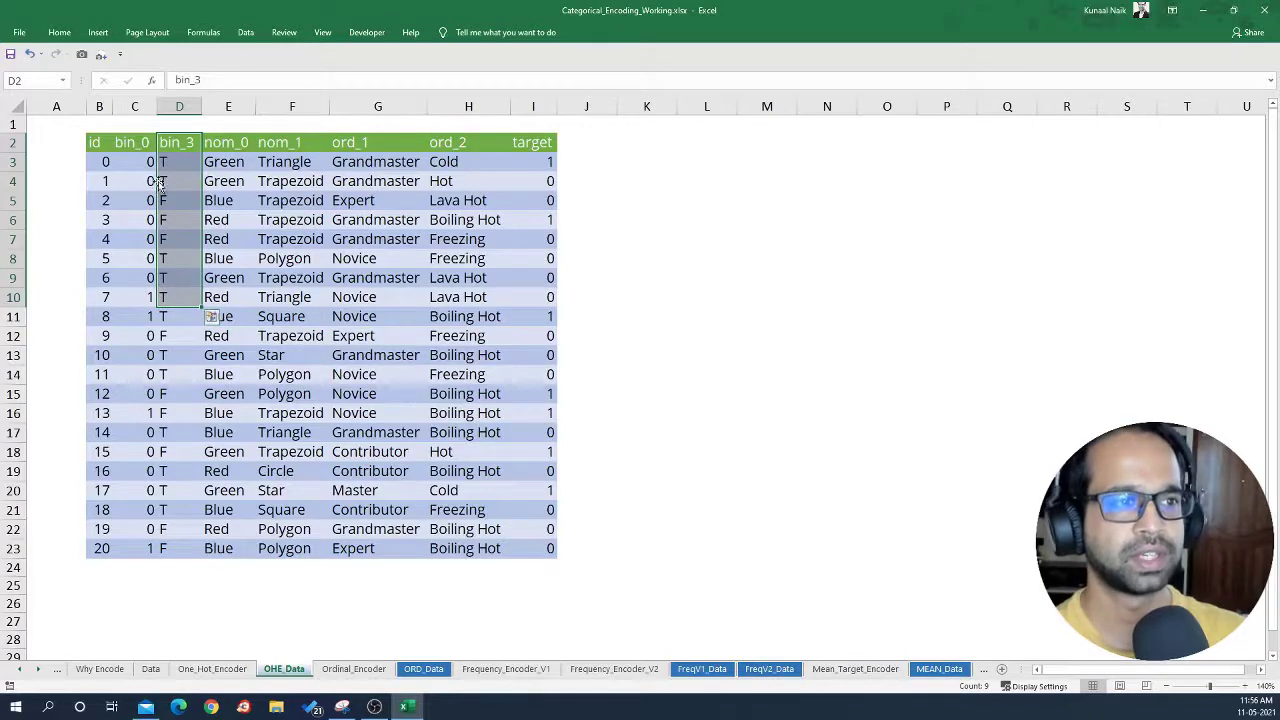
{"action": "left_click_drag", "start_coordinate": [140, 162], "coordinate": [143, 340]}
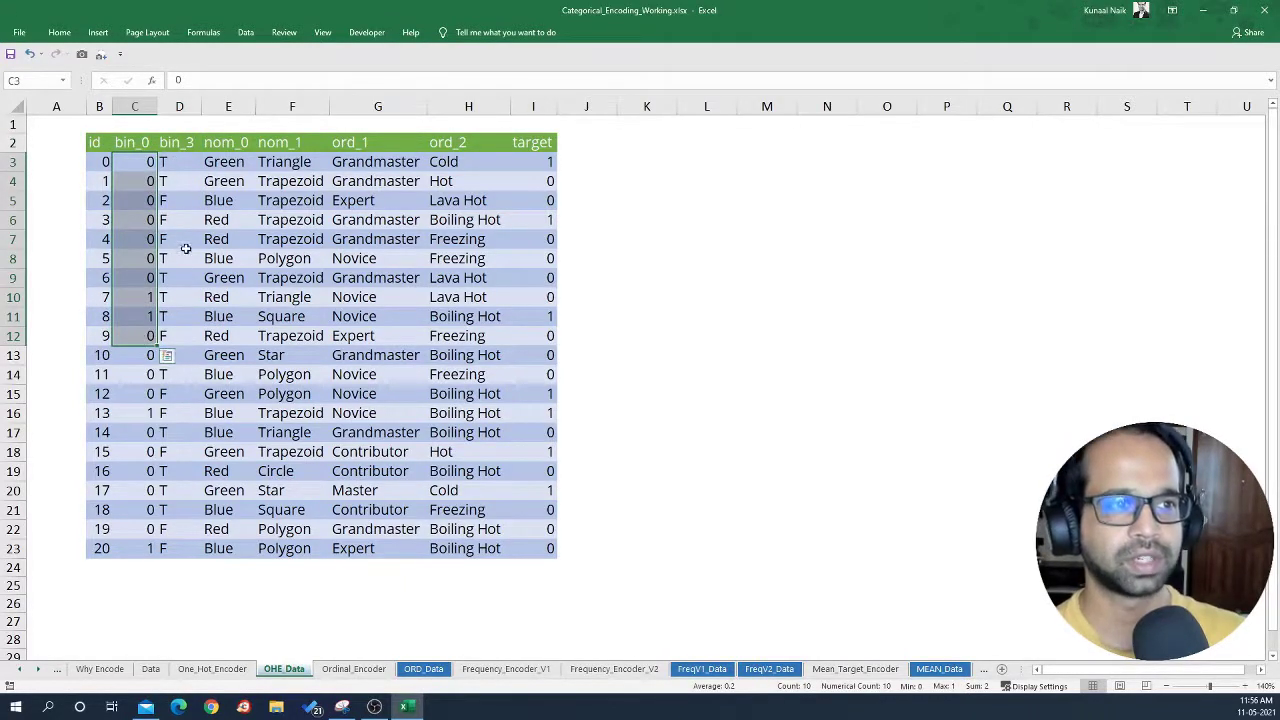
{"action": "left_click", "coordinate": [228, 181]}
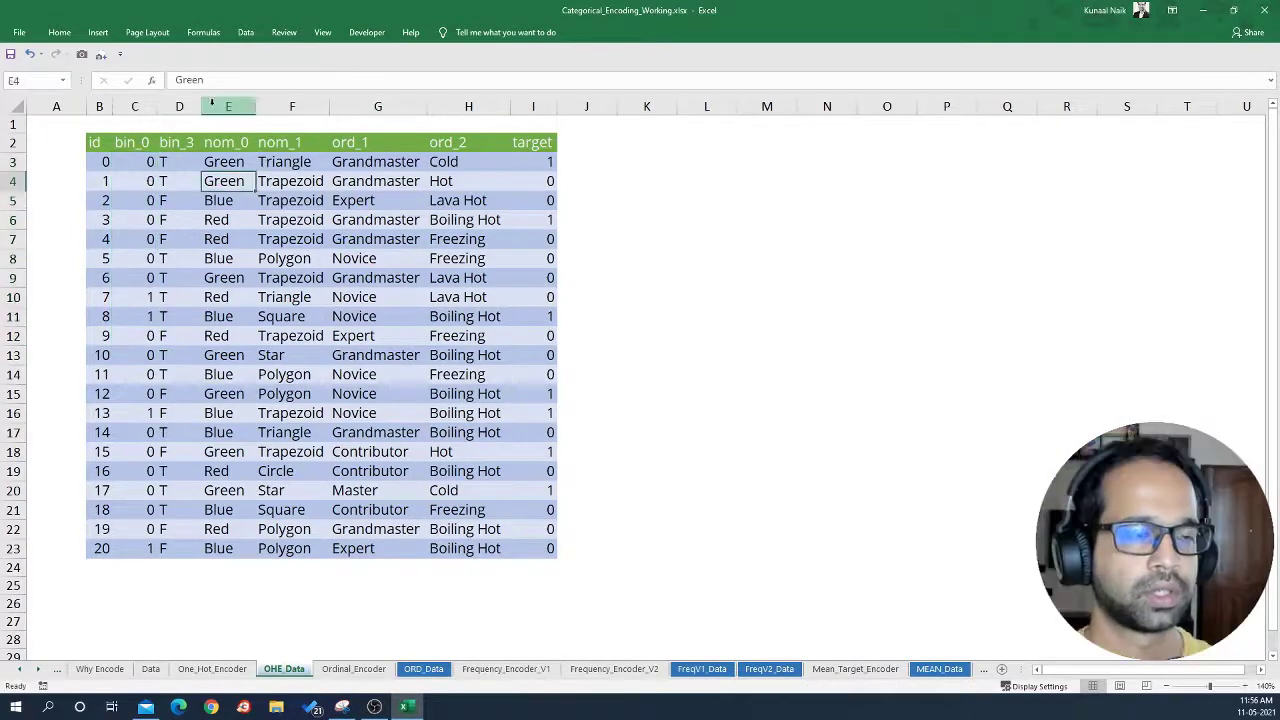
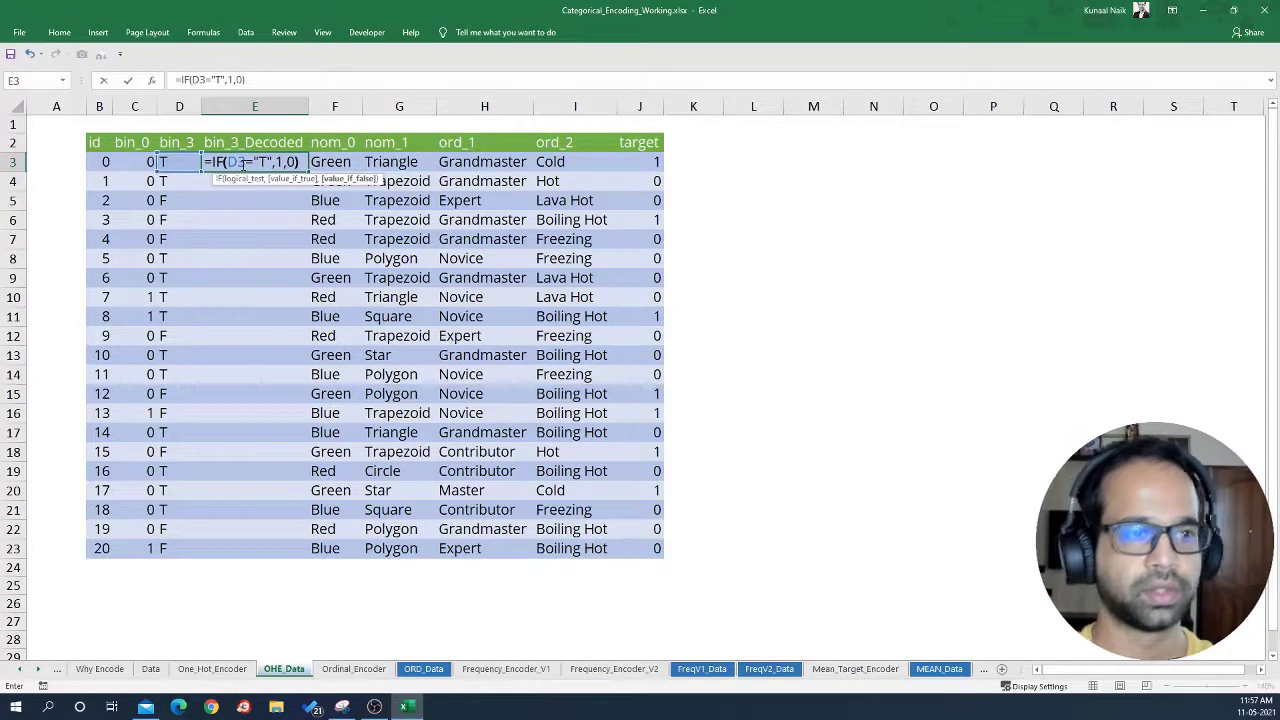
Enter =IF(D3="T",1,0) in E3 and copy the formula down the bin_3_Decoded column through E23.
{"action": "key", "text": "Return"}
{"action": "left_click", "coordinate": [242, 164]}
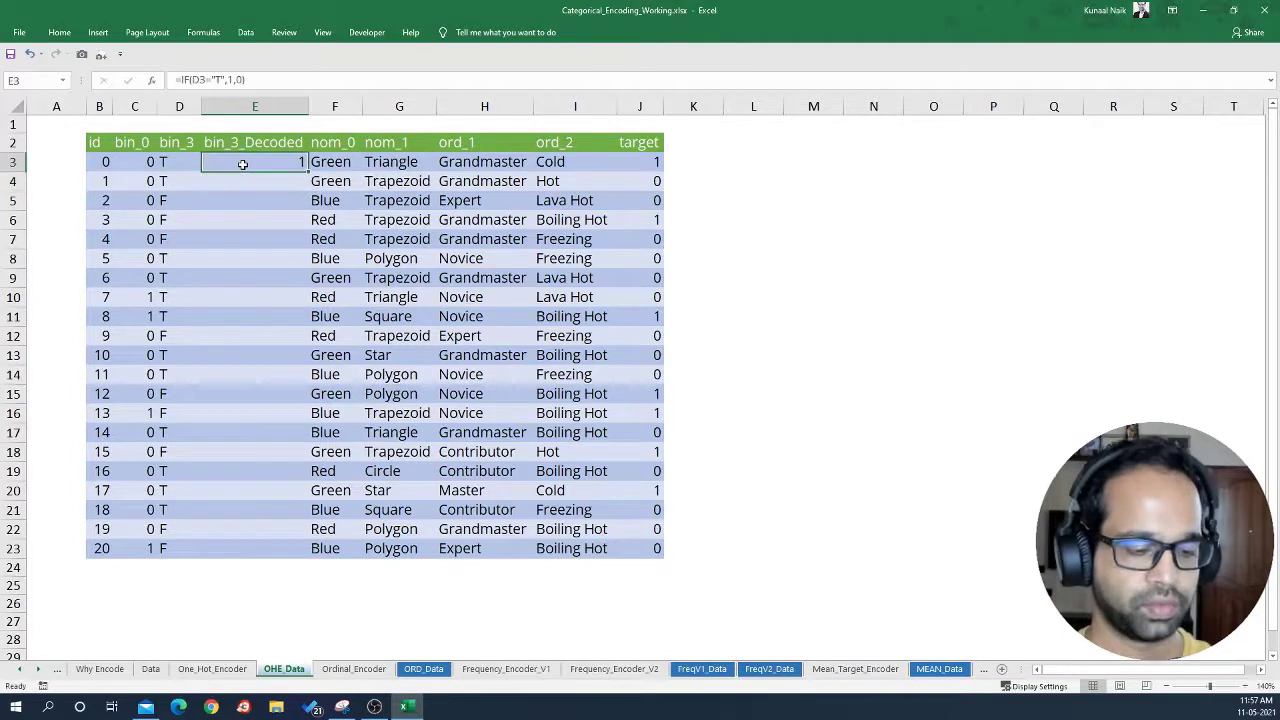
{"action": "key", "text": "ctrl+c"}
{"action": "left_click_drag", "start_coordinate": [242, 164], "coordinate": [249, 549]}
{"action": "right_click", "coordinate": [267, 402]}
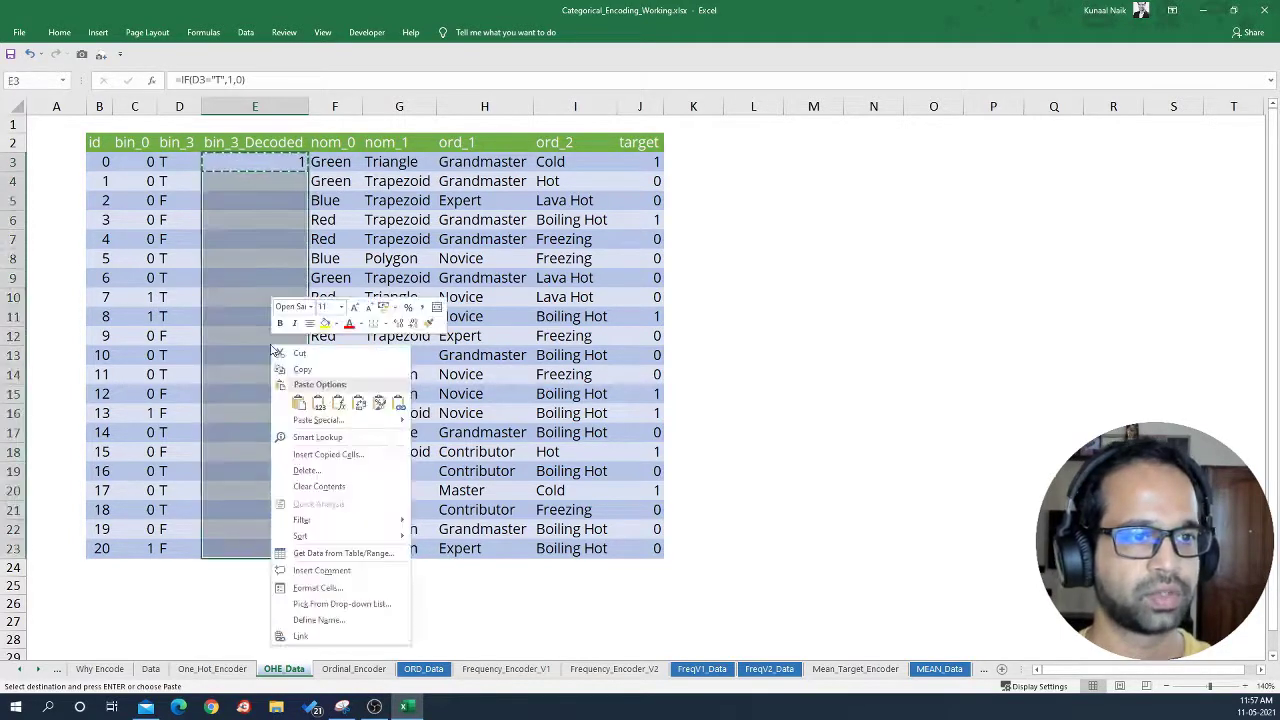
{"action": "left_click", "coordinate": [339, 403]}
{"action": "left_click", "coordinate": [266, 300]}
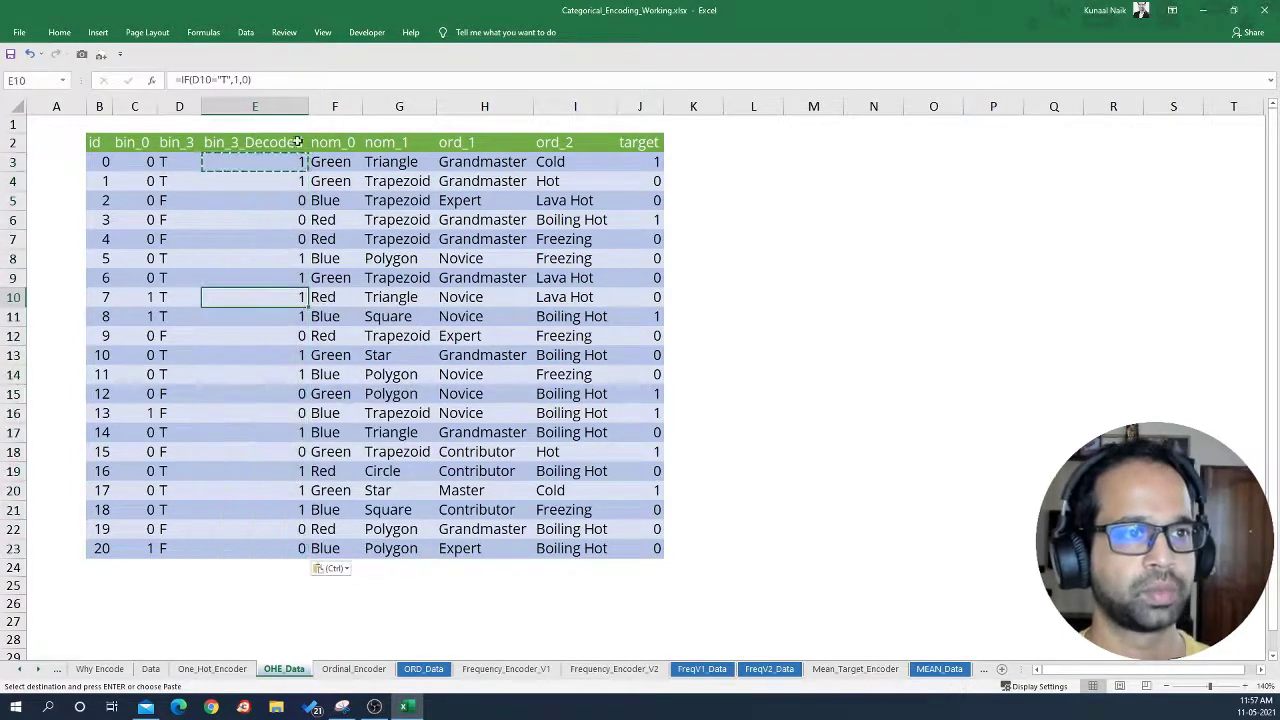
Review the bin_3_Decoded flags and the remaining categorical headers from nom_0 to ord_2.
{"action": "left_click", "coordinate": [242, 252]}
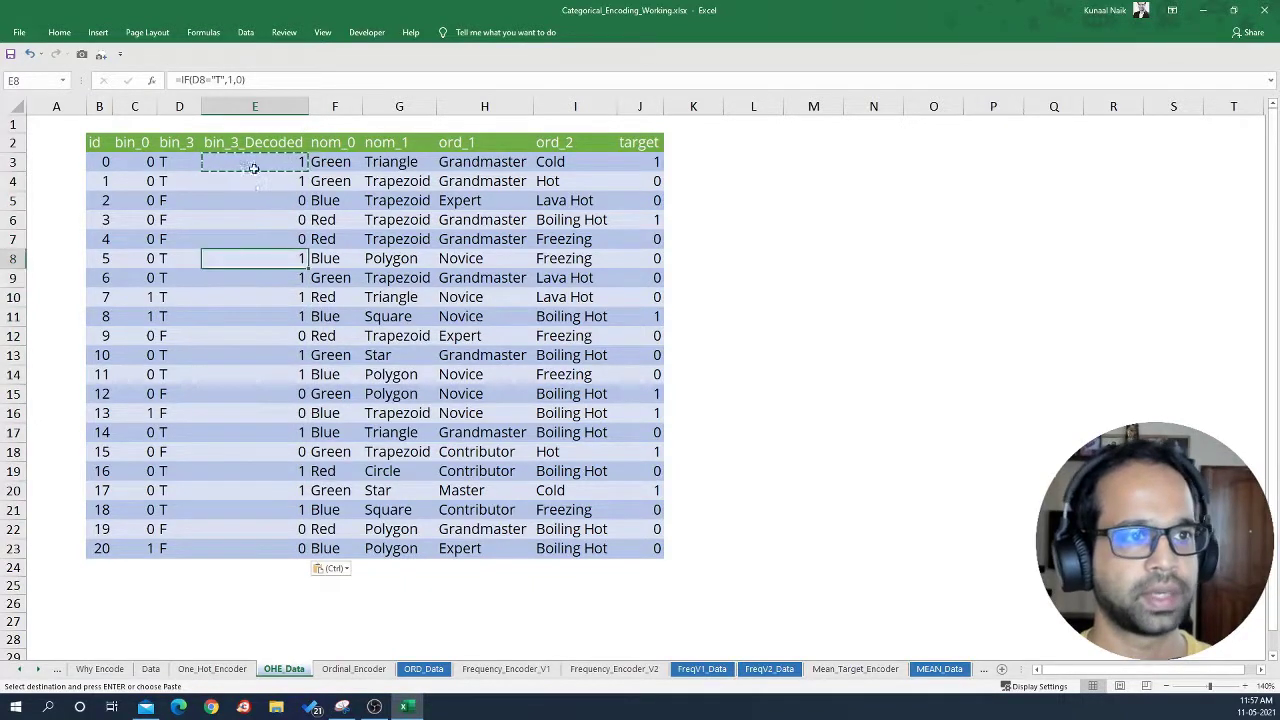
{"action": "left_click", "coordinate": [291, 158]}
{"action": "left_click_drag", "start_coordinate": [345, 145], "coordinate": [565, 147]}
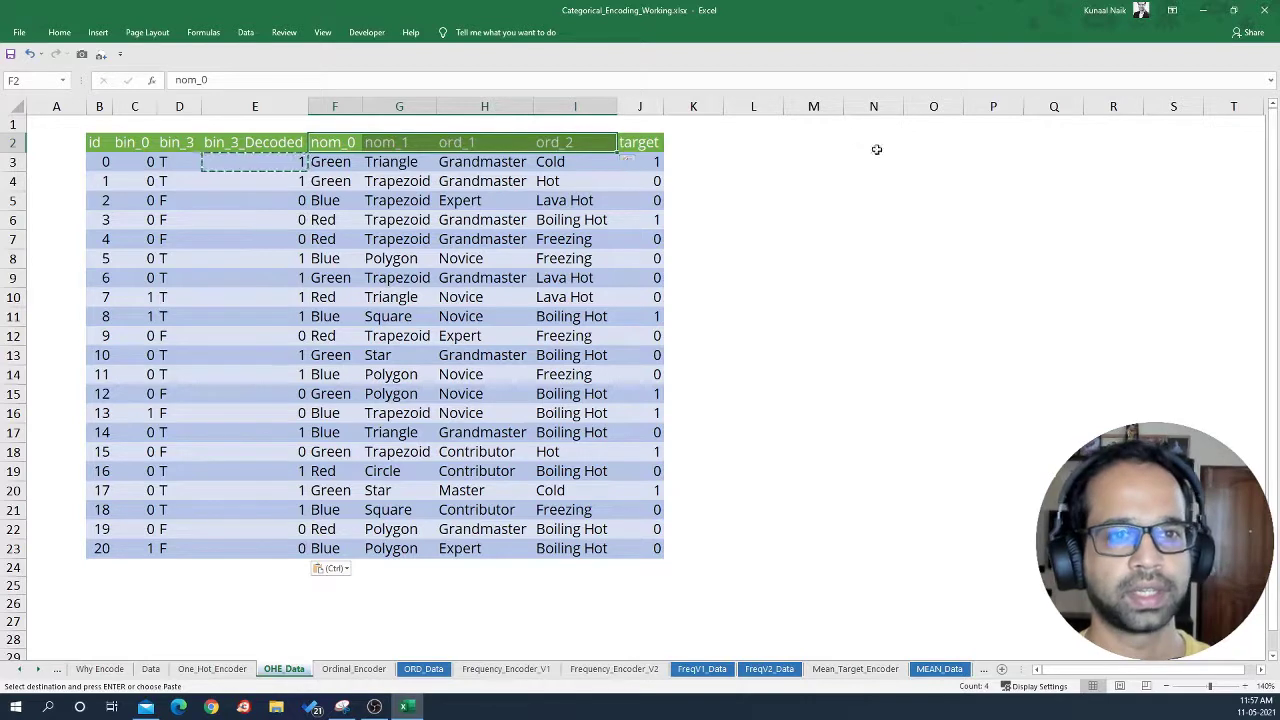
Copy the nom_0 entries in F3:F23 and paste them as values starting at M3.
{"action": "left_click_drag", "start_coordinate": [710, 146], "coordinate": [1113, 163]}
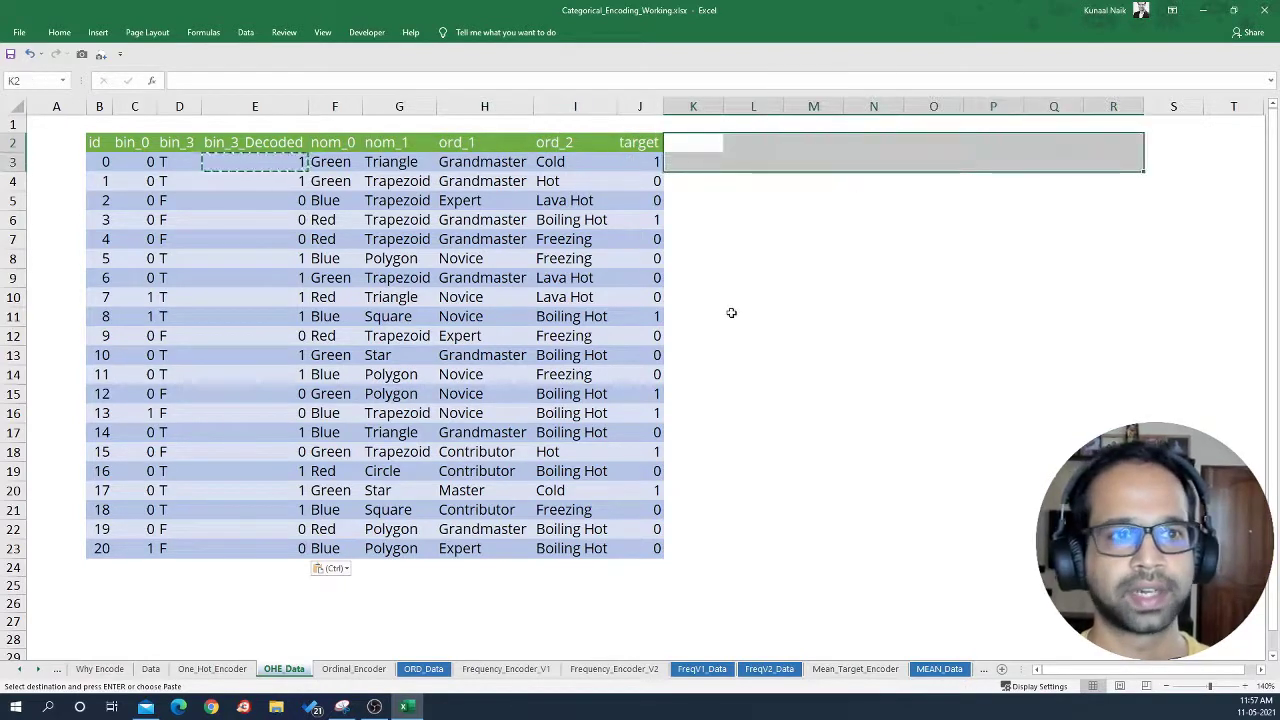
{"action": "left_click_drag", "start_coordinate": [330, 162], "coordinate": [327, 552]}
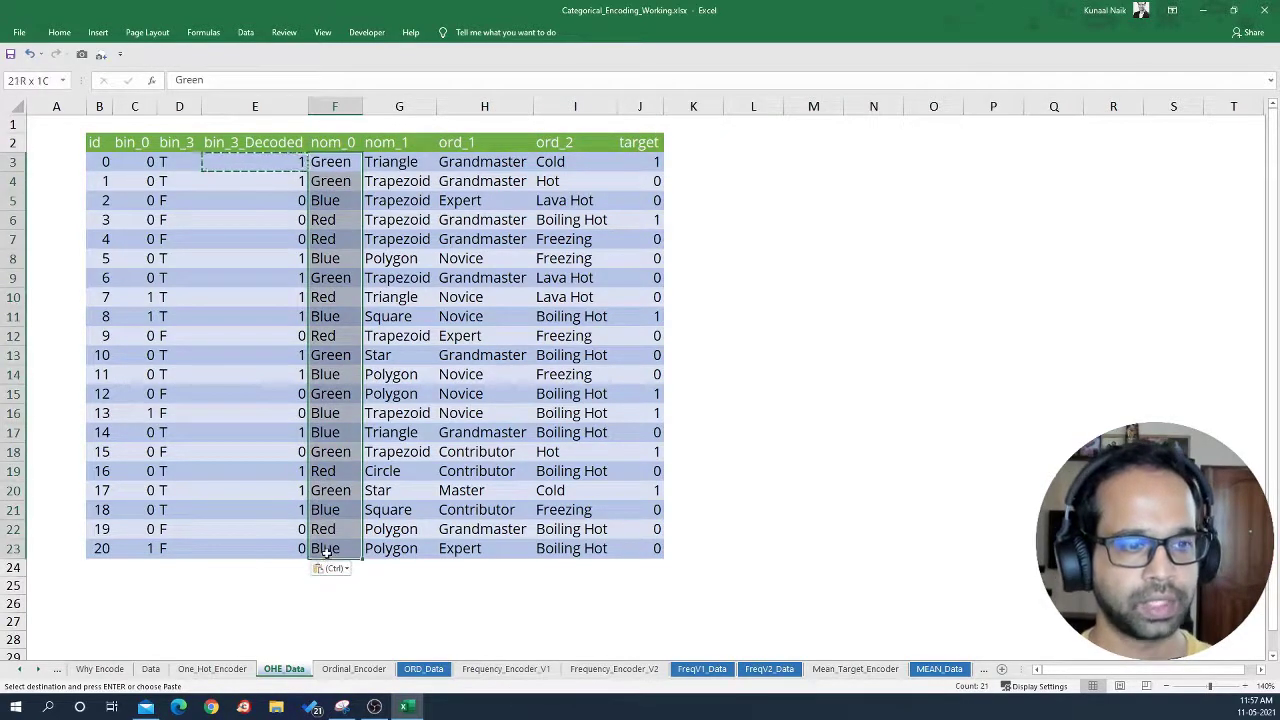
{"action": "key", "text": "ctrl+c"}
{"action": "left_click", "coordinate": [829, 163]}
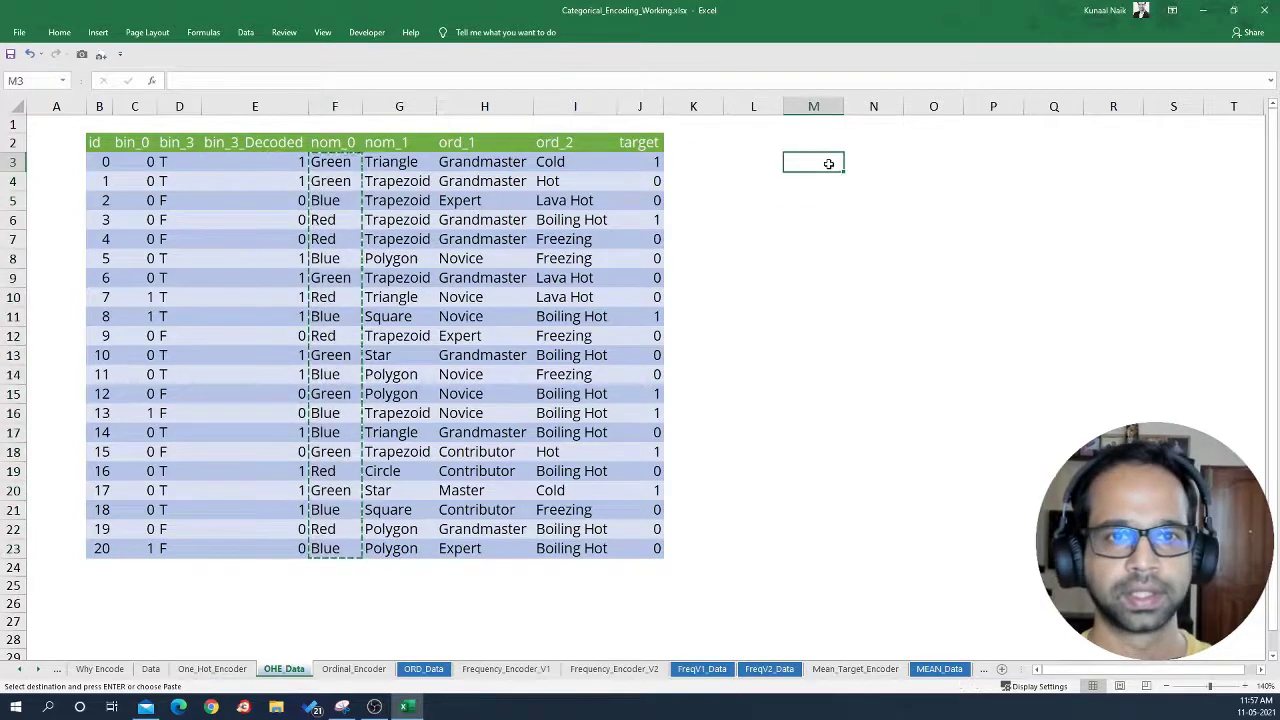
{"action": "right_click", "coordinate": [829, 163]}
{"action": "left_click", "coordinate": [877, 222]}
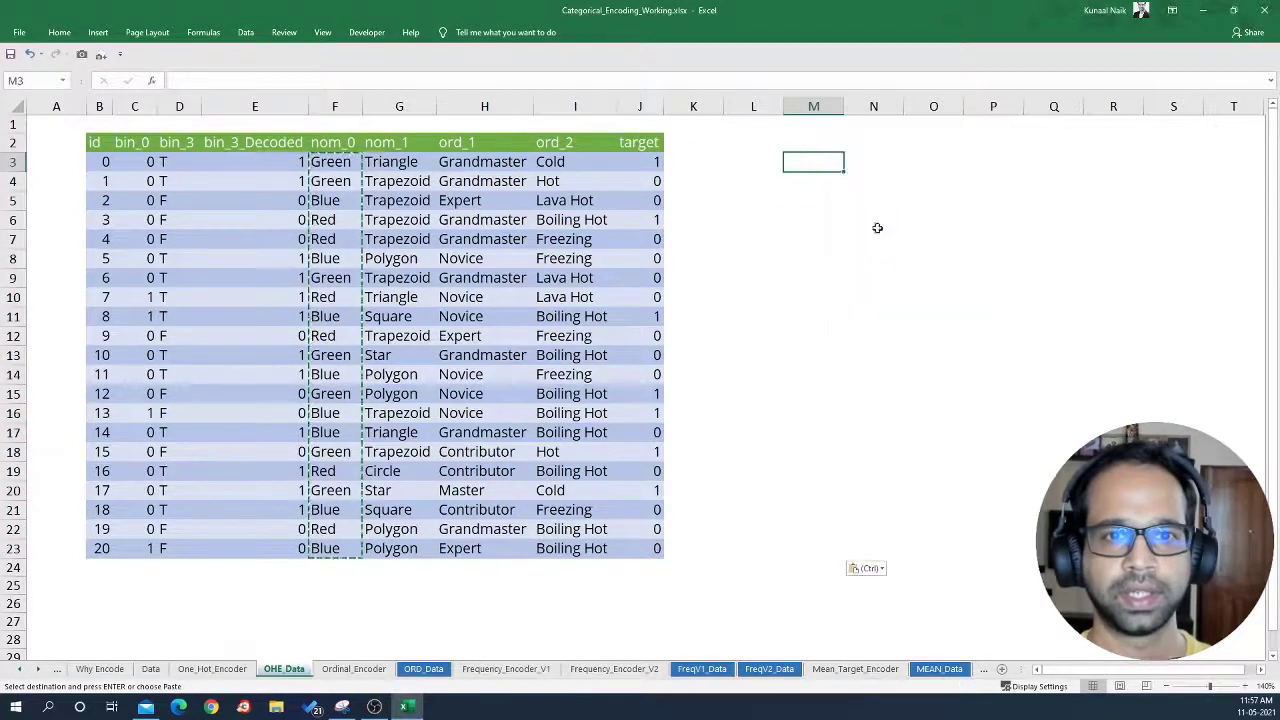
Remove duplicates from the pasted nom_0 list in column M without treating the first cell as a header.
{"action": "left_click", "coordinate": [245, 32]}
{"action": "left_click", "coordinate": [640, 70]}
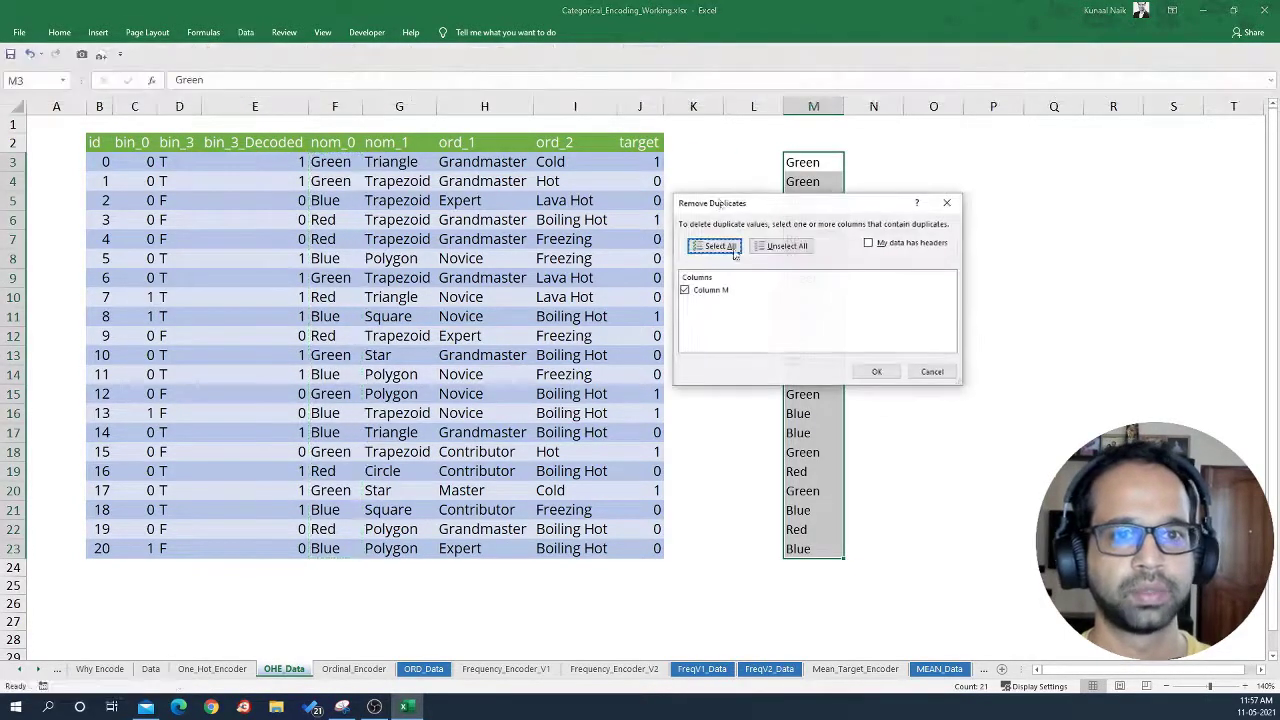
{"action": "left_click", "coordinate": [877, 373]}
{"action": "left_click", "coordinate": [644, 390]}
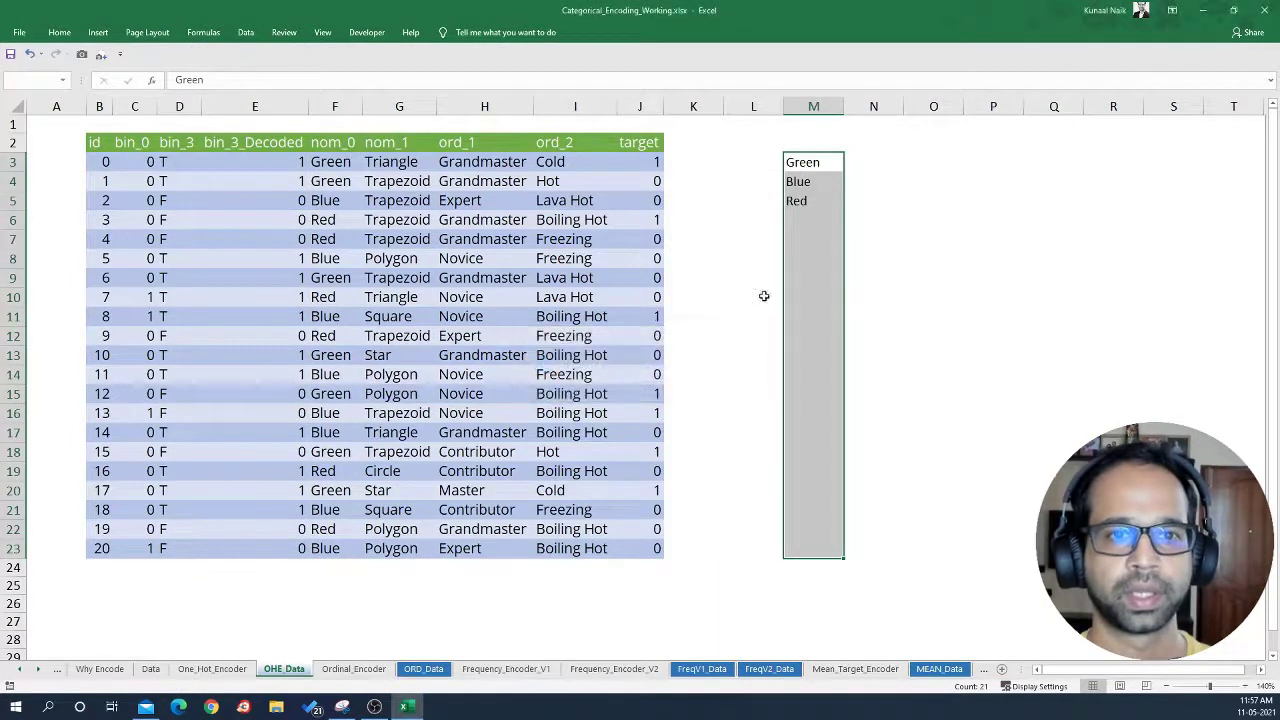
{"action": "left_click", "coordinate": [763, 294]}
Copy the unique colours in M3:M5 and paste them transposed as headers in K2:M2.
{"action": "left_click_drag", "start_coordinate": [820, 163], "coordinate": [817, 203]}
{"action": "key", "text": "ctrl+c"}
{"action": "left_click", "coordinate": [690, 143]}
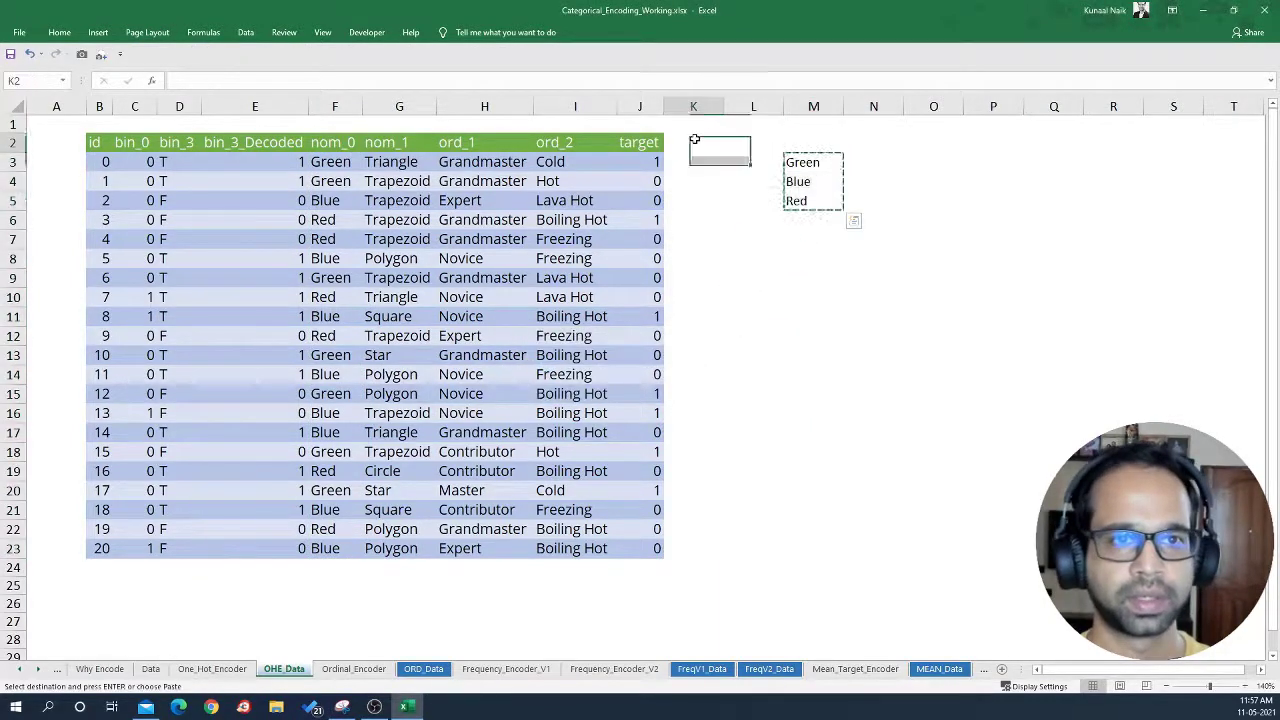
{"action": "right_click", "coordinate": [690, 143]}
{"action": "left_click", "coordinate": [795, 197]}
{"action": "left_click", "coordinate": [822, 275]}
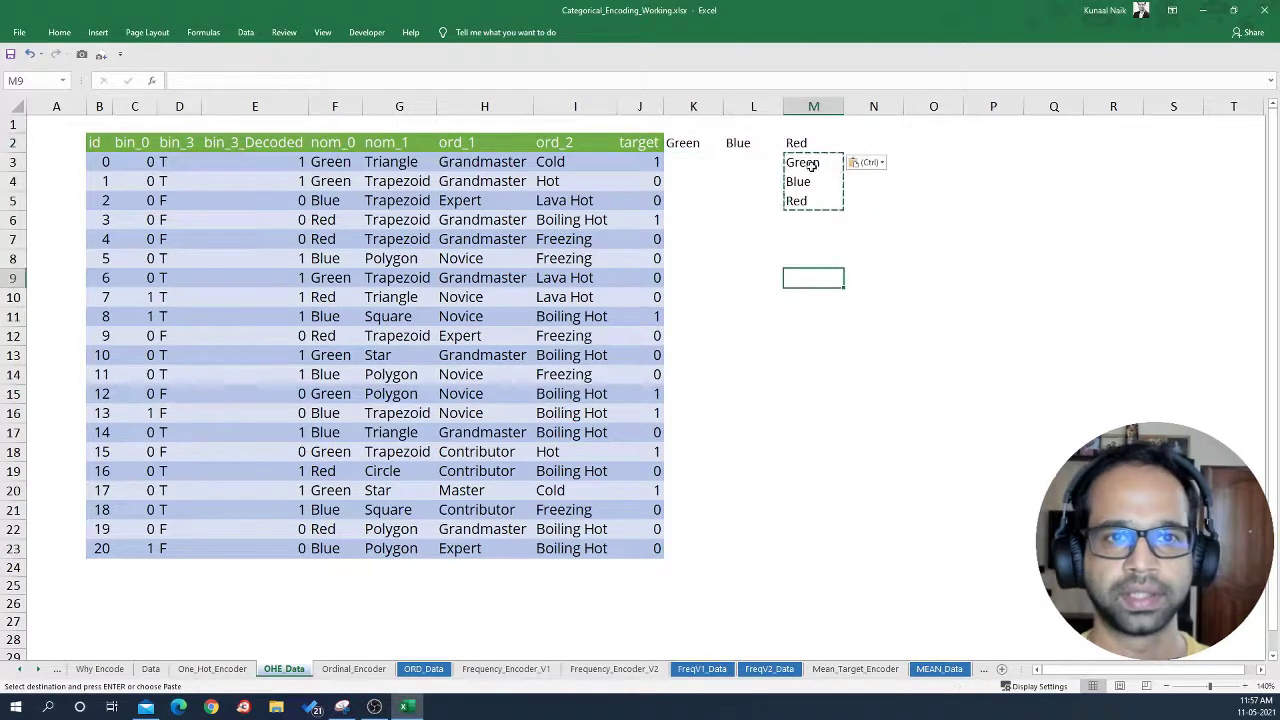
Clear the vertical colour list in M3:M5 and delete column M with the Red header.
{"action": "left_click_drag", "start_coordinate": [812, 163], "coordinate": [805, 201]}
{"action": "key", "text": "Delete"}
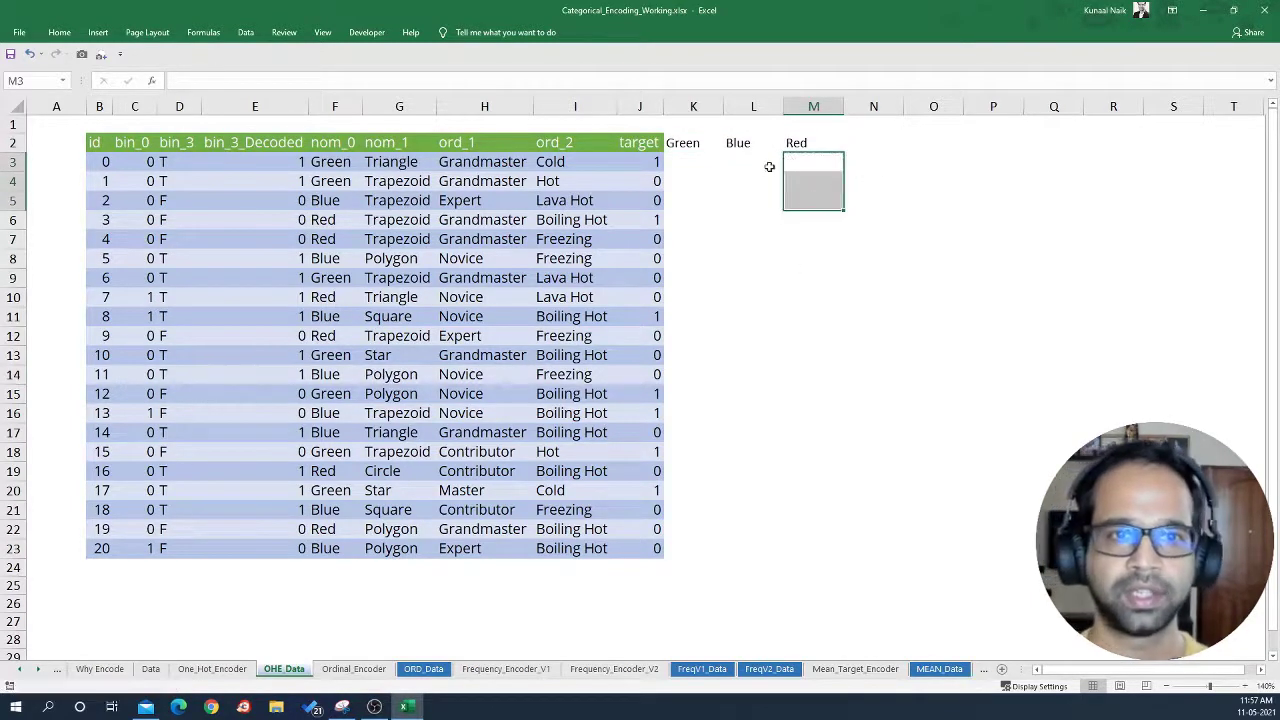
{"action": "right_click", "coordinate": [812, 106]}
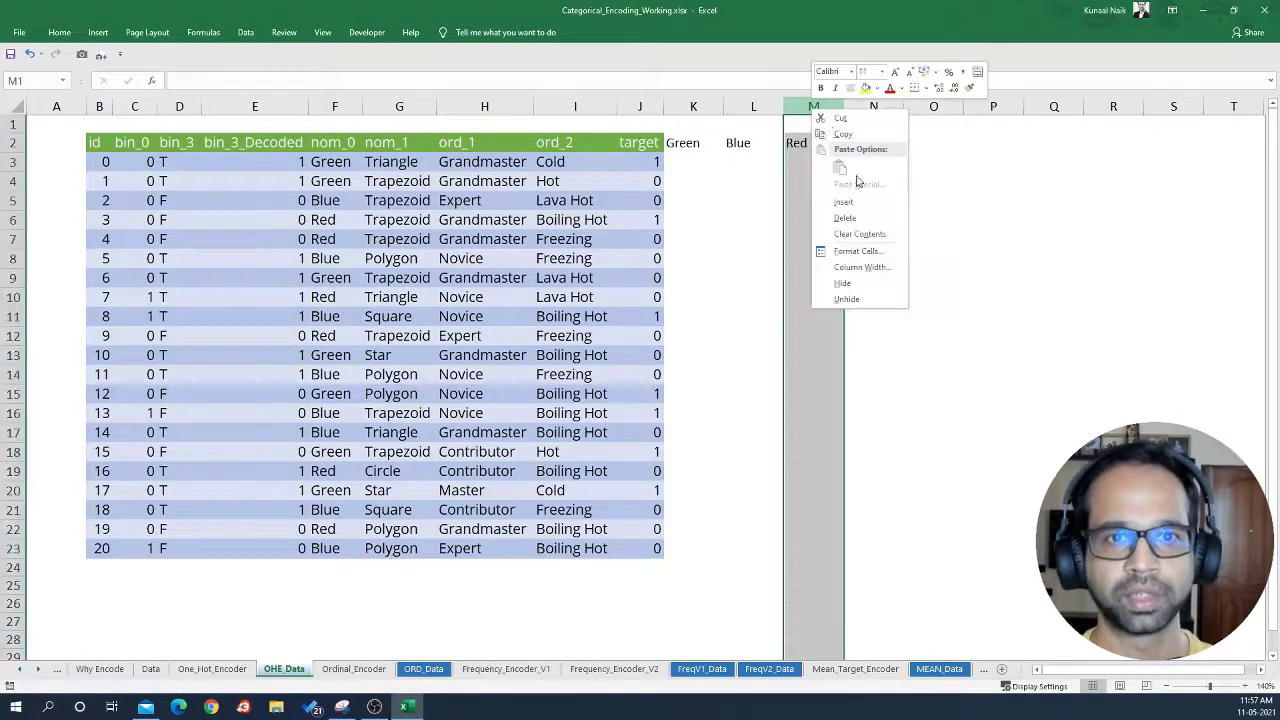
{"action": "left_click", "coordinate": [850, 223]}
{"action": "left_click", "coordinate": [720, 145]}
{"action": "left_click_drag", "start_coordinate": [726, 142], "coordinate": [750, 143]}
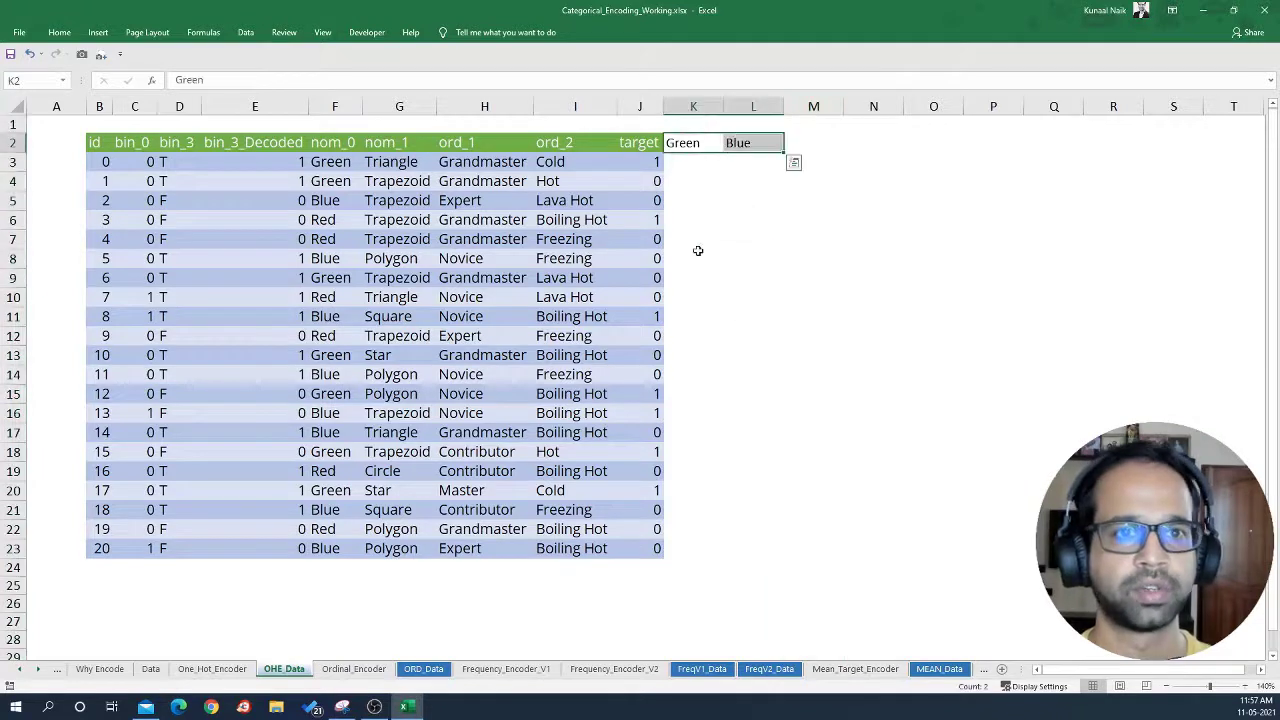
Copy the nom_1 entries in G3:G23 and paste them as values starting at N2.
{"action": "left_click", "coordinate": [392, 144]}
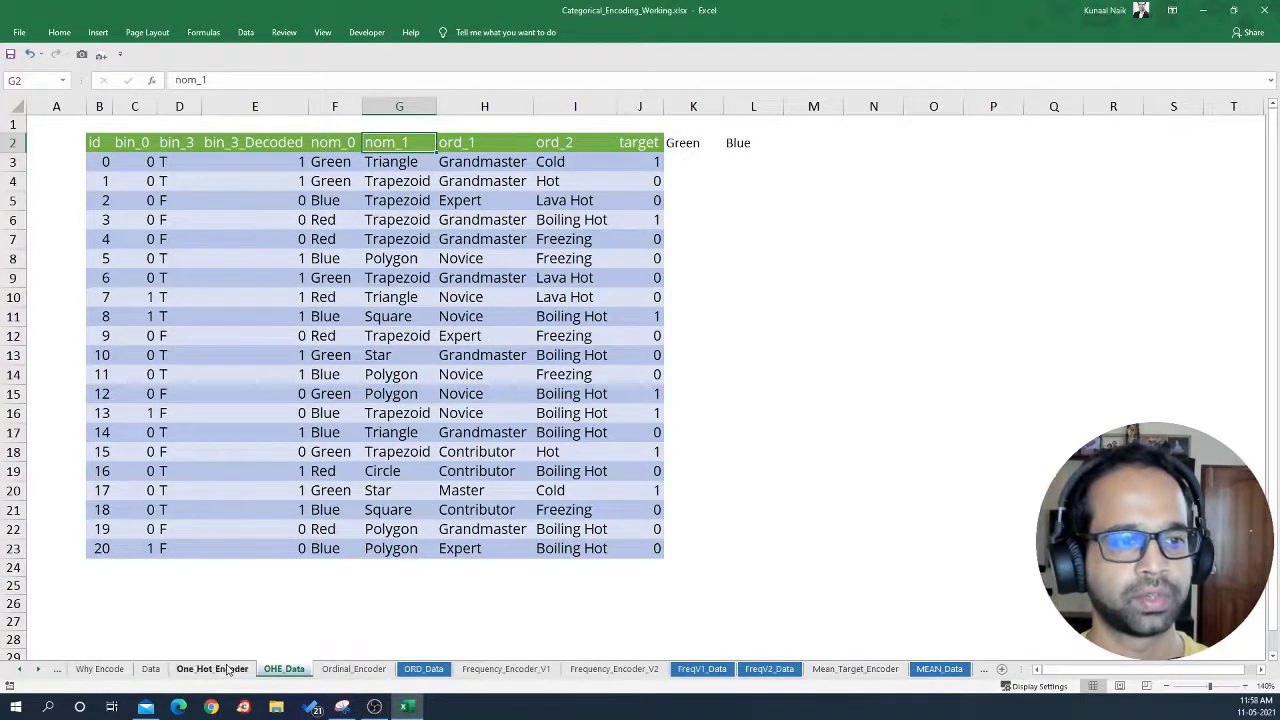
{"action": "left_click_drag", "start_coordinate": [415, 162], "coordinate": [408, 553]}
{"action": "key", "text": "ctrl+c"}
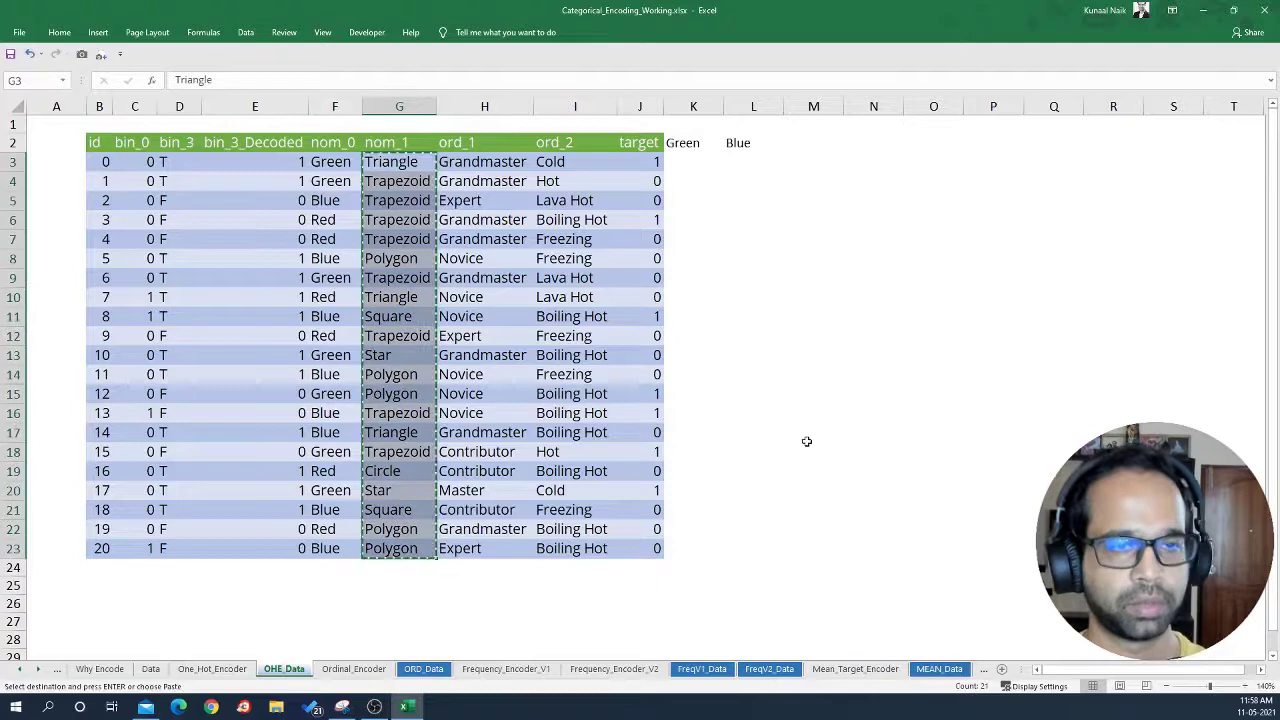
{"action": "left_click", "coordinate": [870, 143]}
{"action": "right_click", "coordinate": [880, 148]}
{"action": "left_click", "coordinate": [923, 207]}
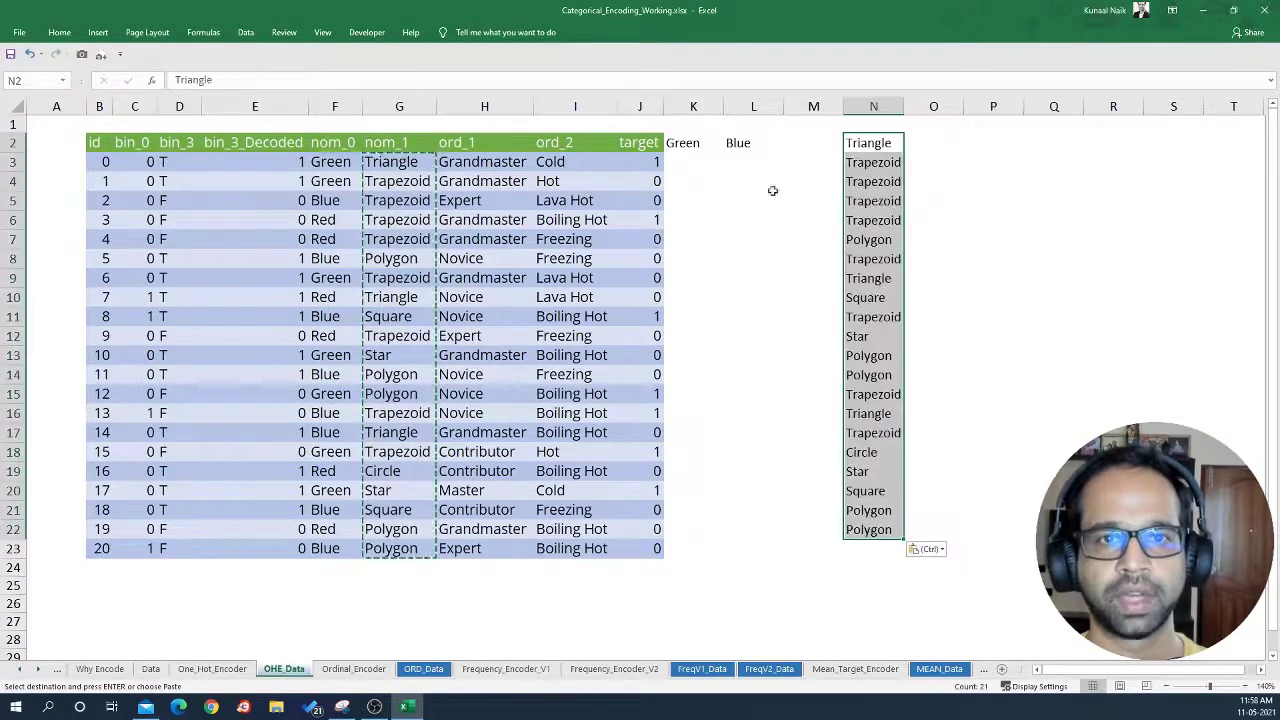
Remove duplicates from the pasted nom_1 list in column N and clear the Circle entry in N7.
{"action": "left_click", "coordinate": [245, 32]}
{"action": "left_click", "coordinate": [609, 70]}
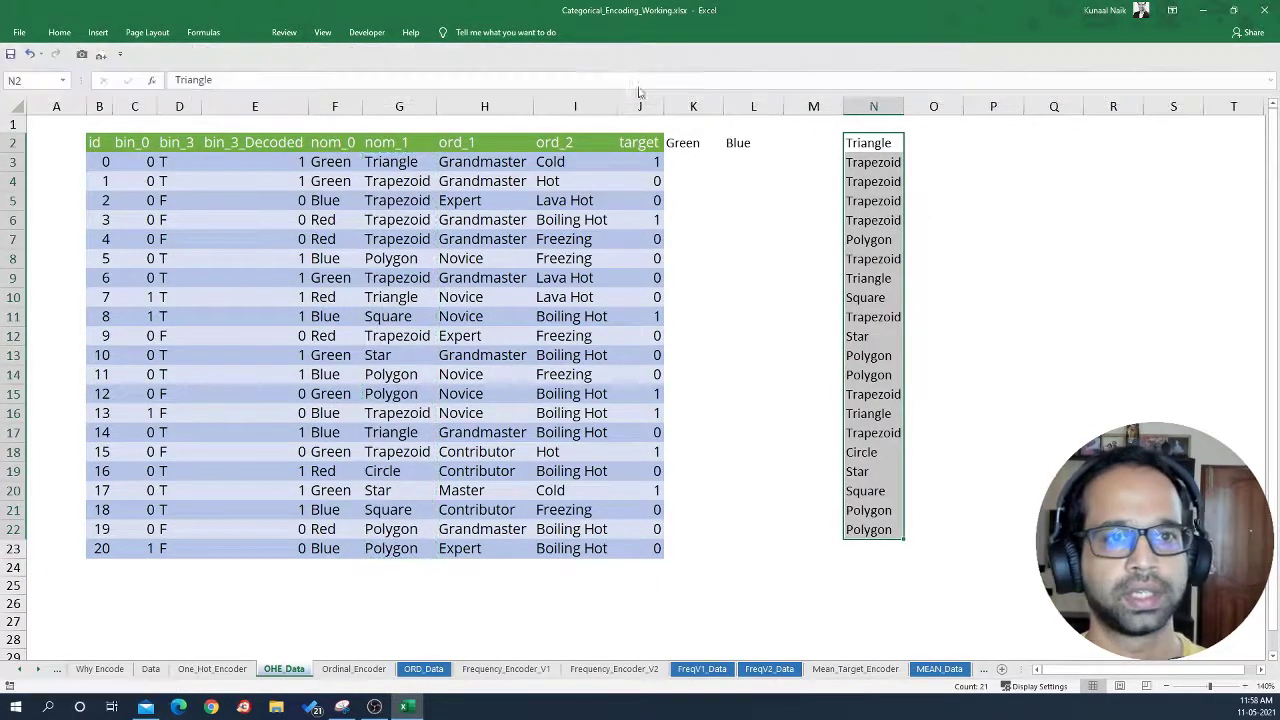
{"action": "left_click", "coordinate": [888, 375]}
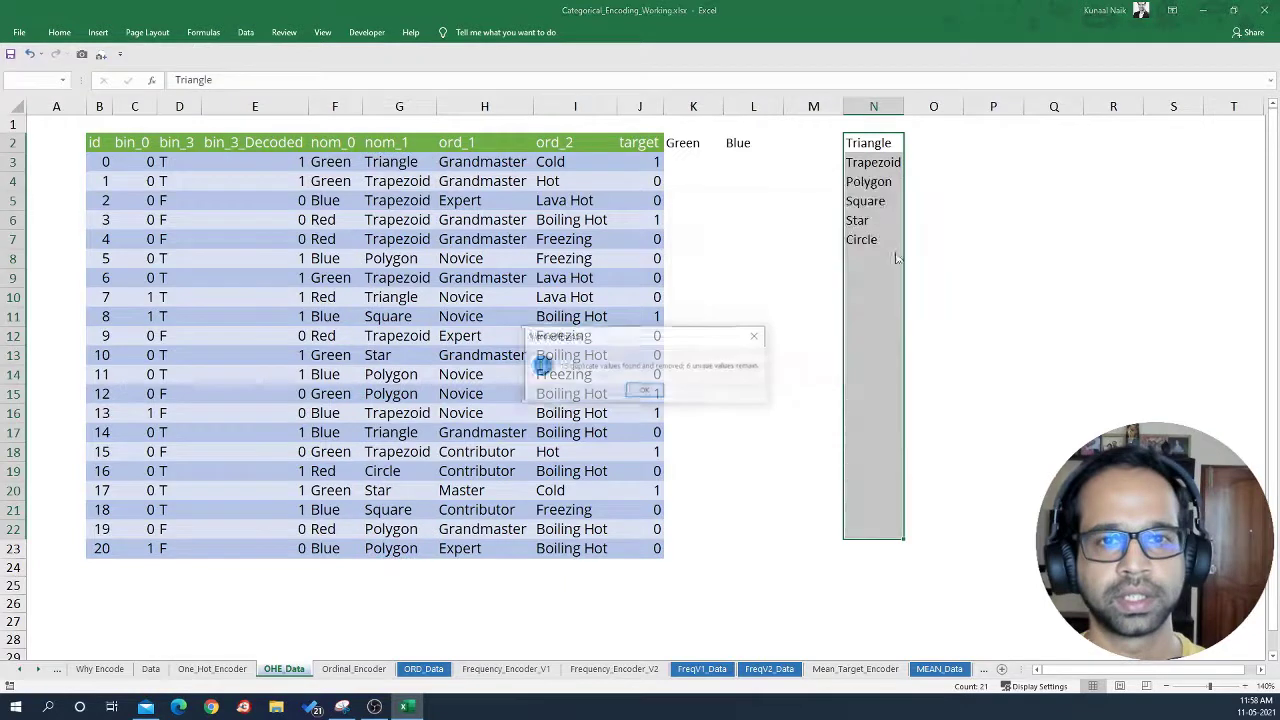
{"action": "left_click", "coordinate": [630, 394]}
{"action": "left_click", "coordinate": [871, 241]}
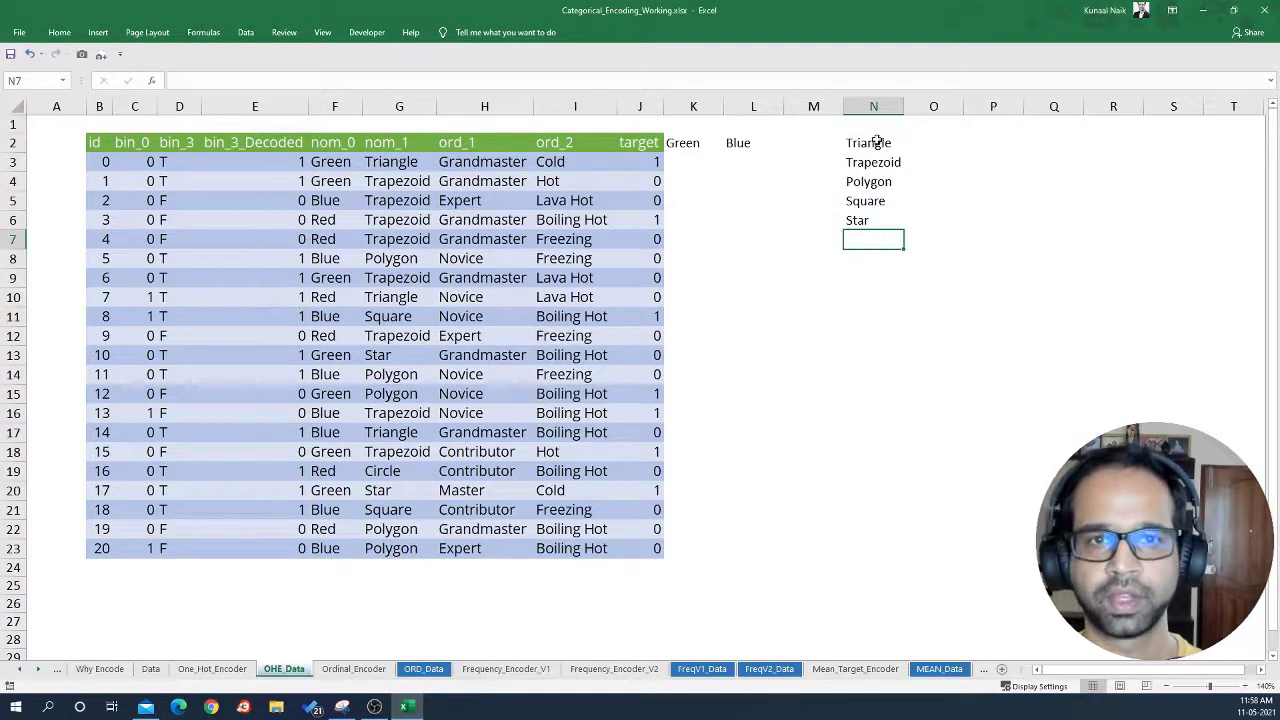
Copy the shapes in N2:N6 and paste them transposed, trying M2 first and placing them in M8:Q8.
{"action": "left_click_drag", "start_coordinate": [875, 142], "coordinate": [871, 222]}
{"action": "key", "text": "ctrl+c"}
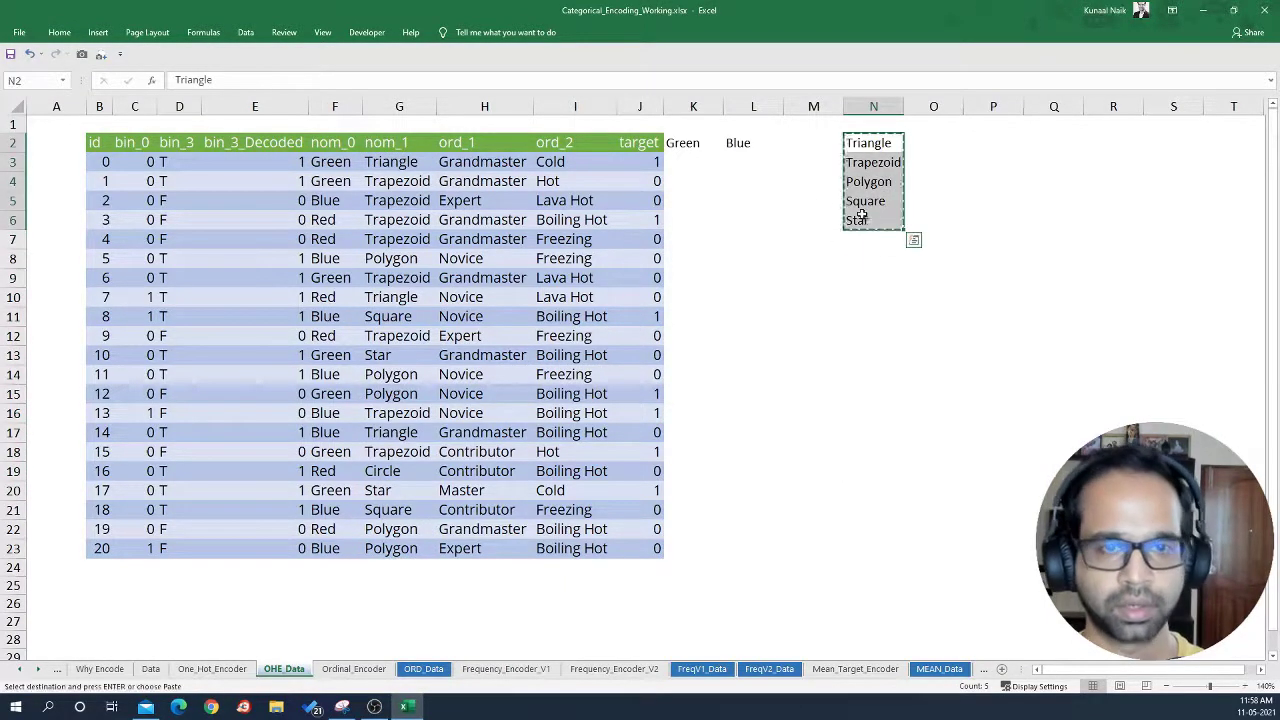
{"action": "left_click", "coordinate": [786, 143]}
{"action": "right_click", "coordinate": [790, 143]}
{"action": "left_click", "coordinate": [876, 202]}
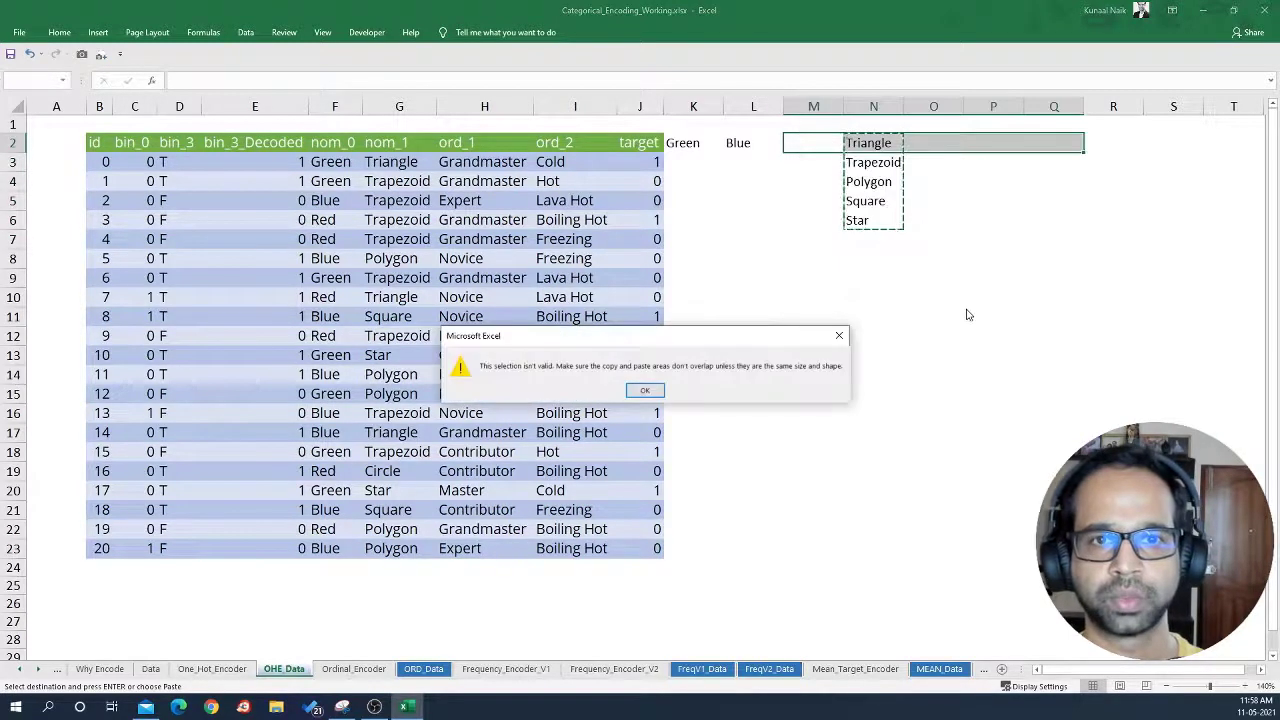
{"action": "left_click", "coordinate": [644, 390]}
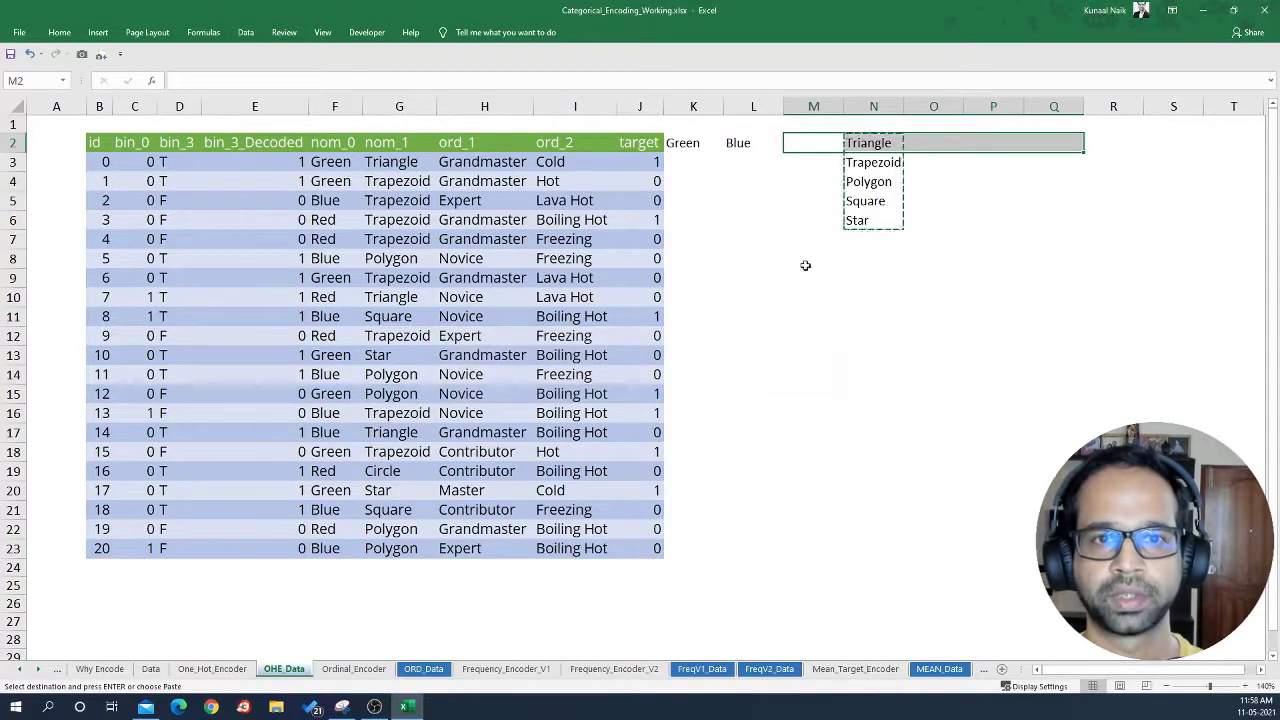
{"action": "right_click", "coordinate": [805, 262]}
{"action": "left_click", "coordinate": [880, 323]}
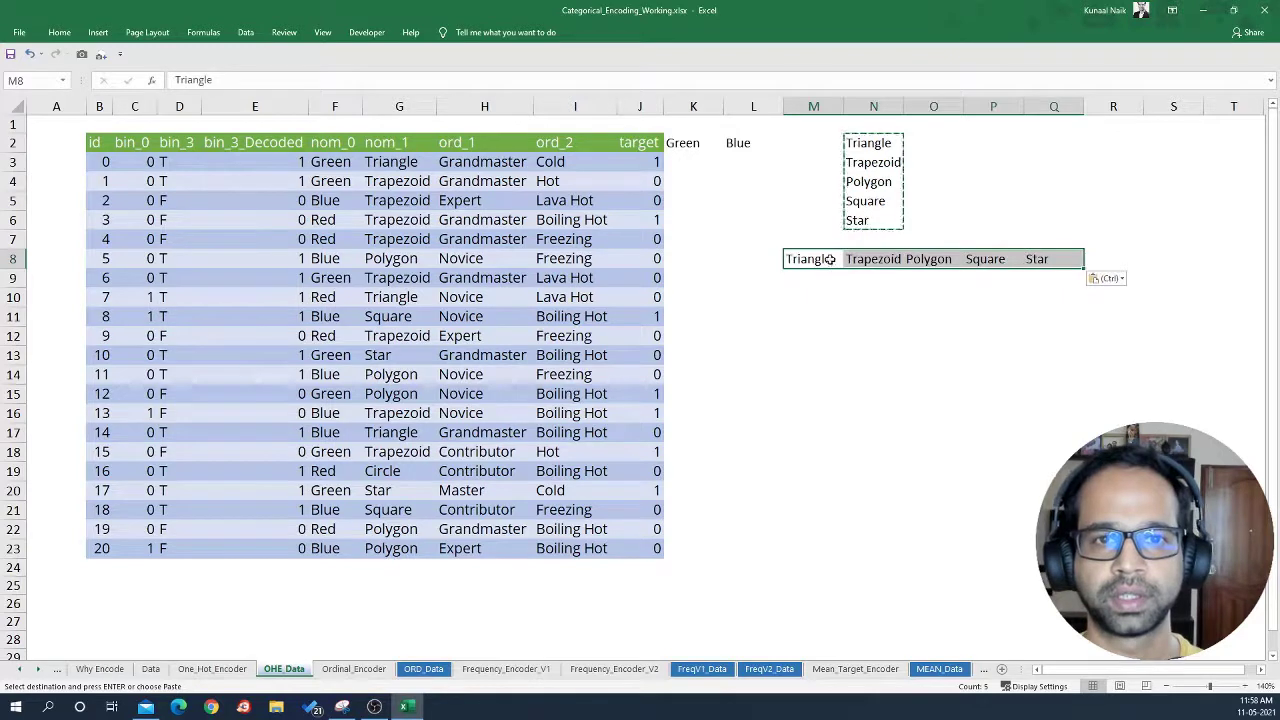
Clear the vertical shape list in N2:N6 and move the shape headers from M8:Q8 to M2:Q2.
{"action": "left_click_drag", "start_coordinate": [860, 143], "coordinate": [873, 220]}
{"action": "key", "text": "Delete"}
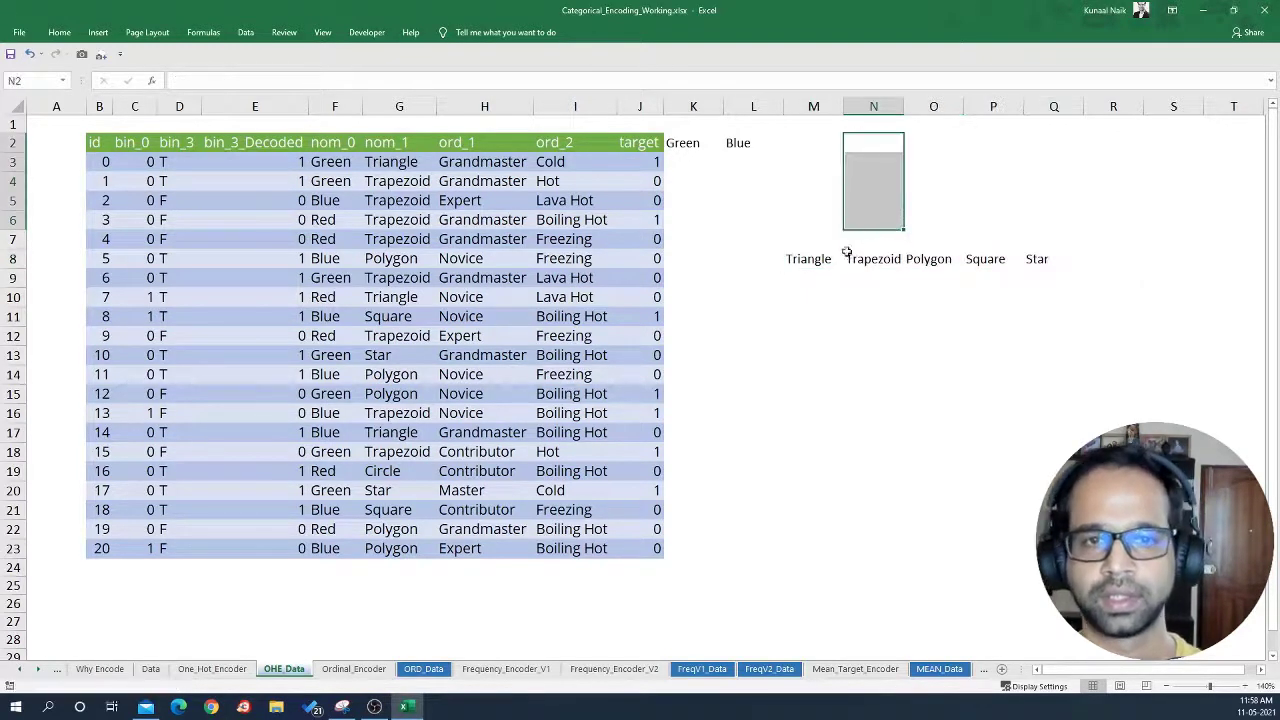
{"action": "left_click_drag", "start_coordinate": [812, 259], "coordinate": [980, 143]}
{"action": "left_click", "coordinate": [873, 278]}
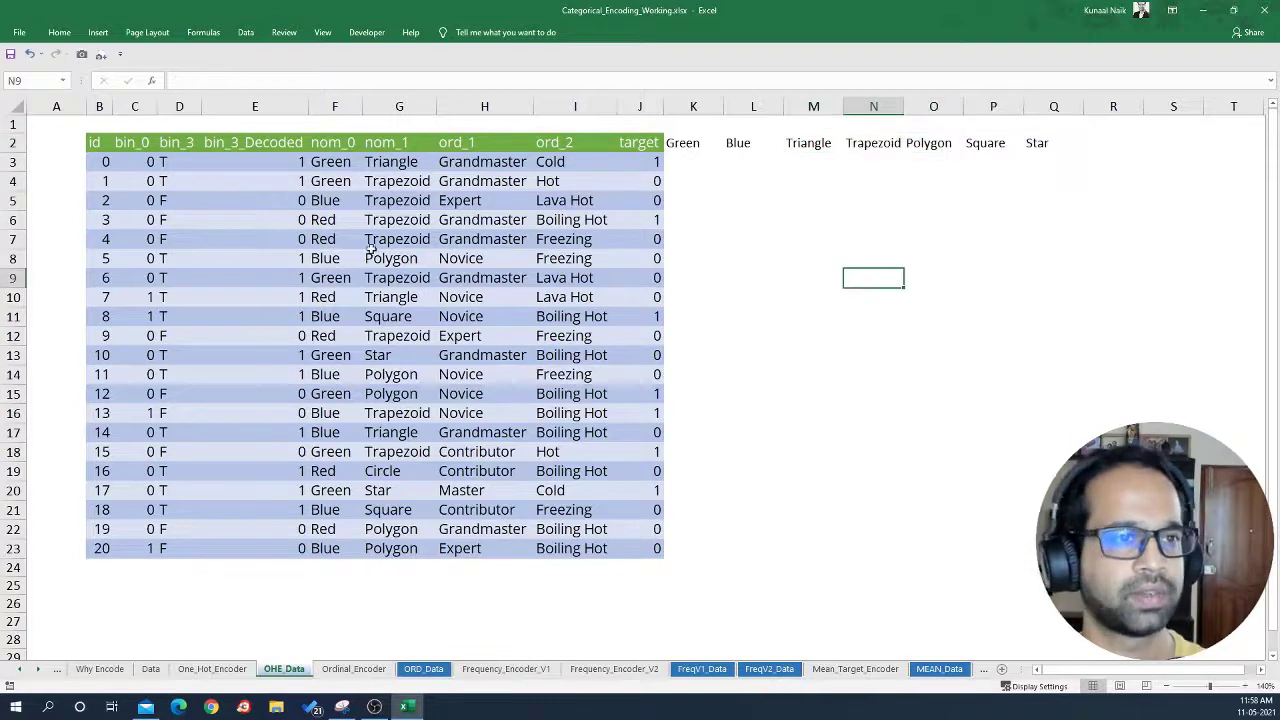
Copy the ord_1 entries in H3:H23 and paste them as values starting at N7.
{"action": "left_click_drag", "start_coordinate": [460, 165], "coordinate": [468, 563]}
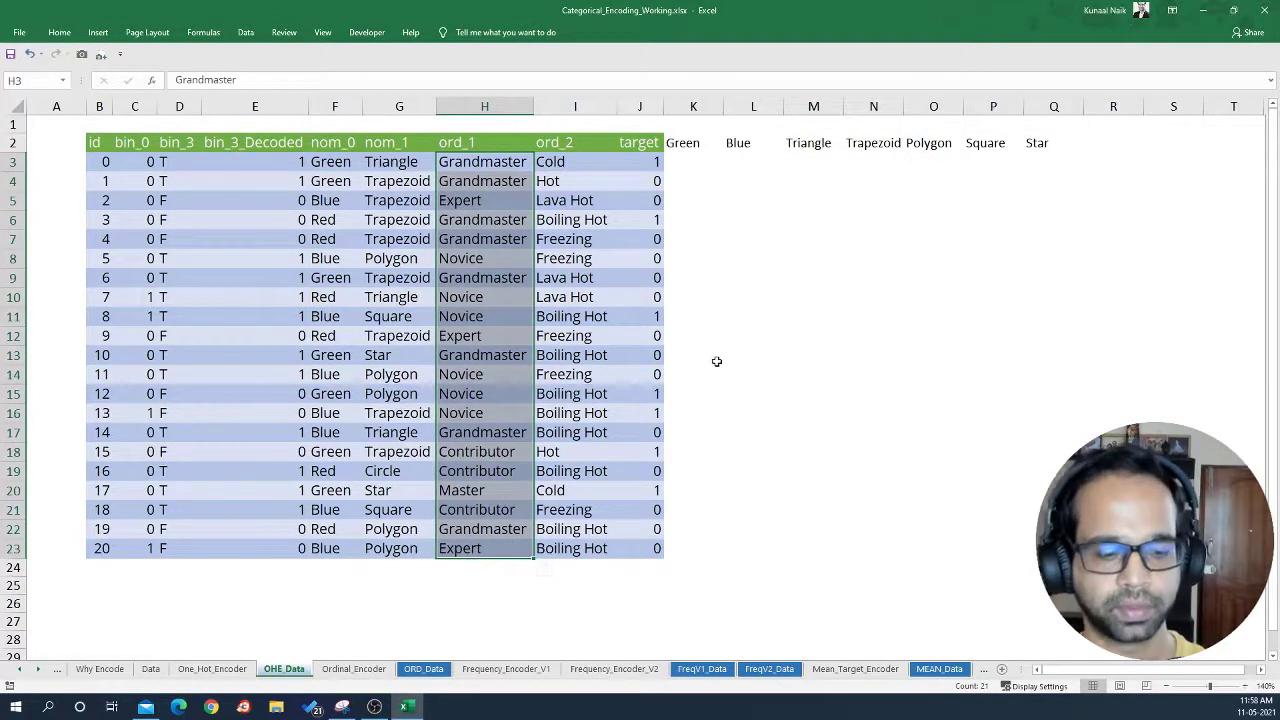
{"action": "key", "text": "ctrl+c"}
{"action": "right_click", "coordinate": [880, 243]}
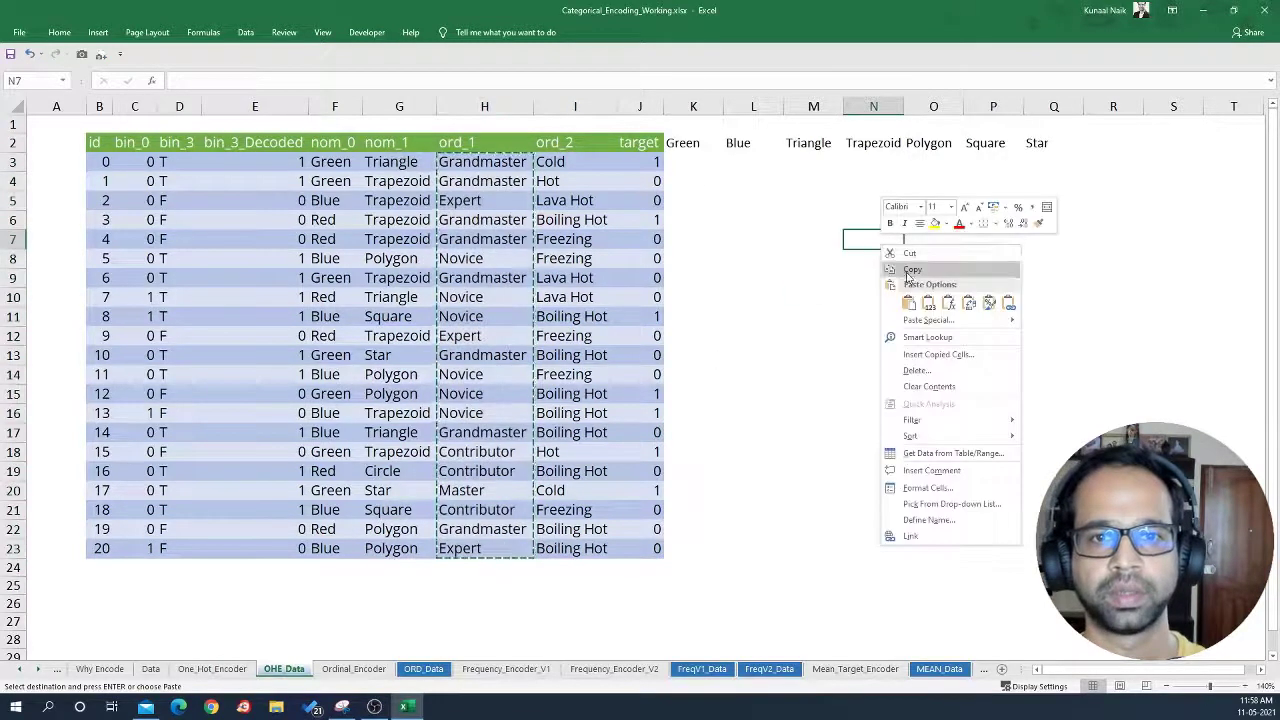
{"action": "left_click", "coordinate": [928, 303]}
Remove duplicates from the pasted ord_1 list in column N and clear the Master entry in N11.
{"action": "left_click", "coordinate": [245, 32]}
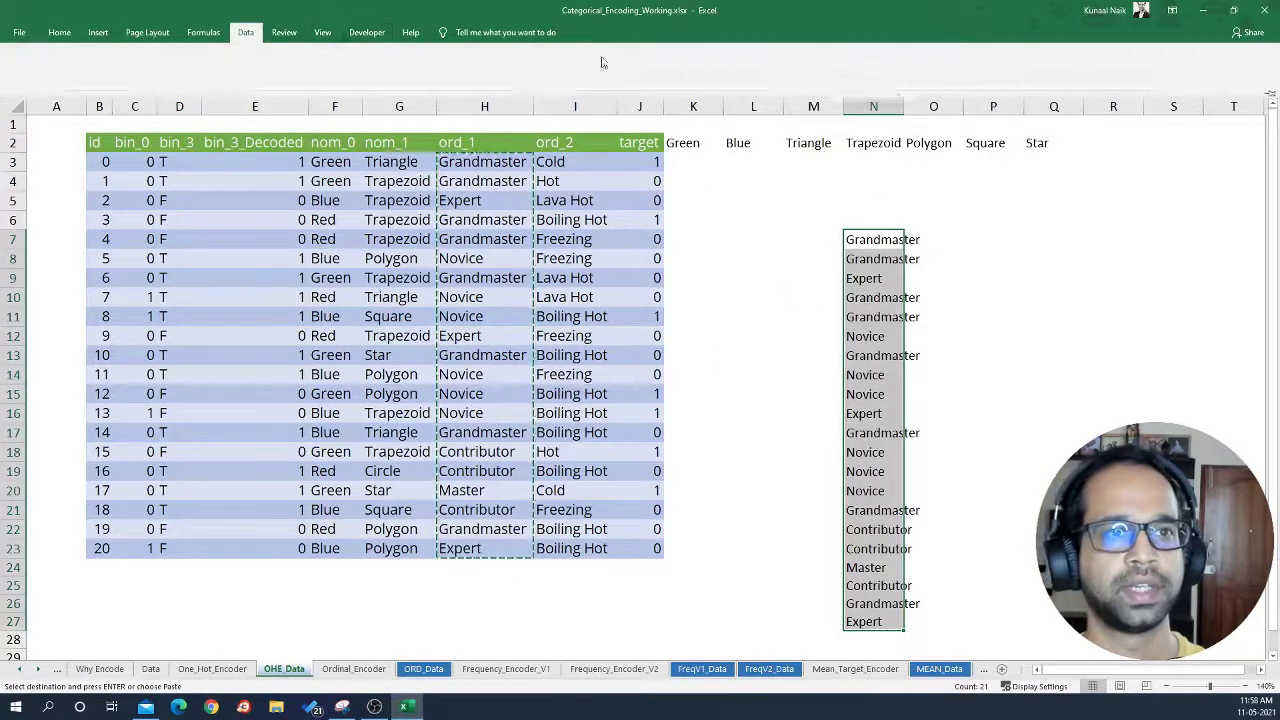
{"action": "left_click", "coordinate": [628, 62]}
{"action": "left_click", "coordinate": [884, 375]}
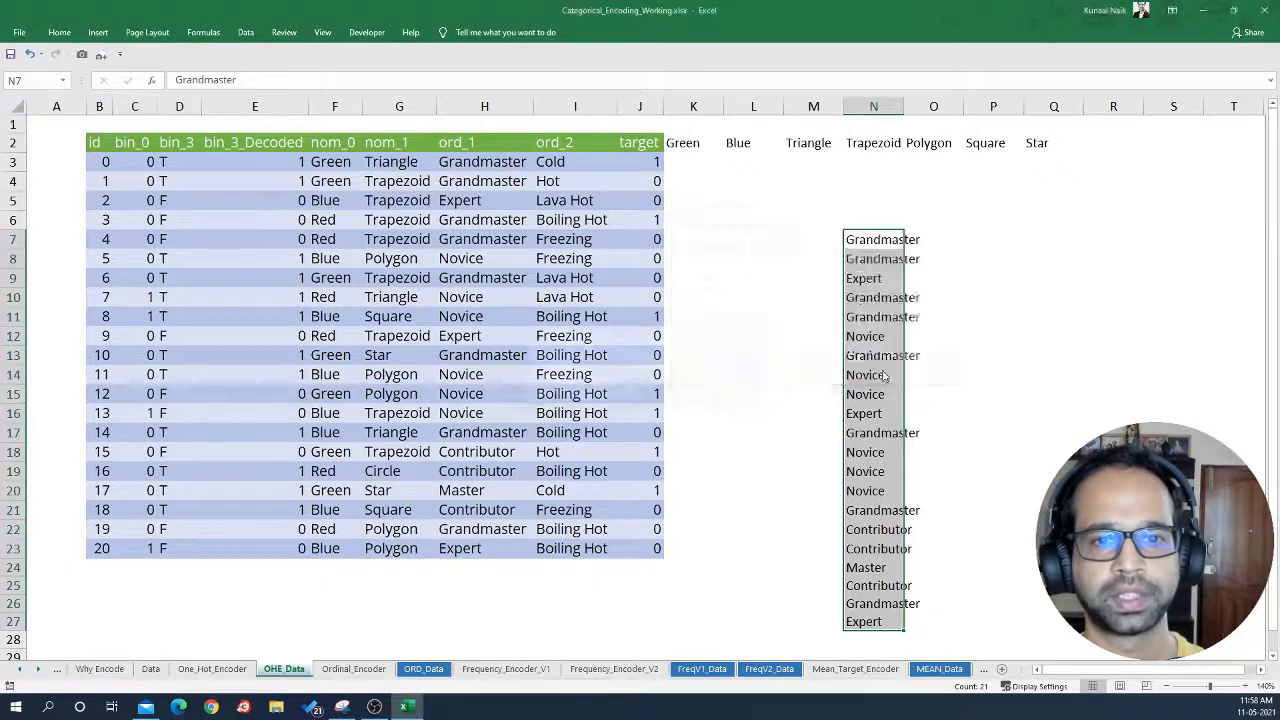
{"action": "left_click", "coordinate": [646, 391]}
{"action": "left_click", "coordinate": [860, 314]}
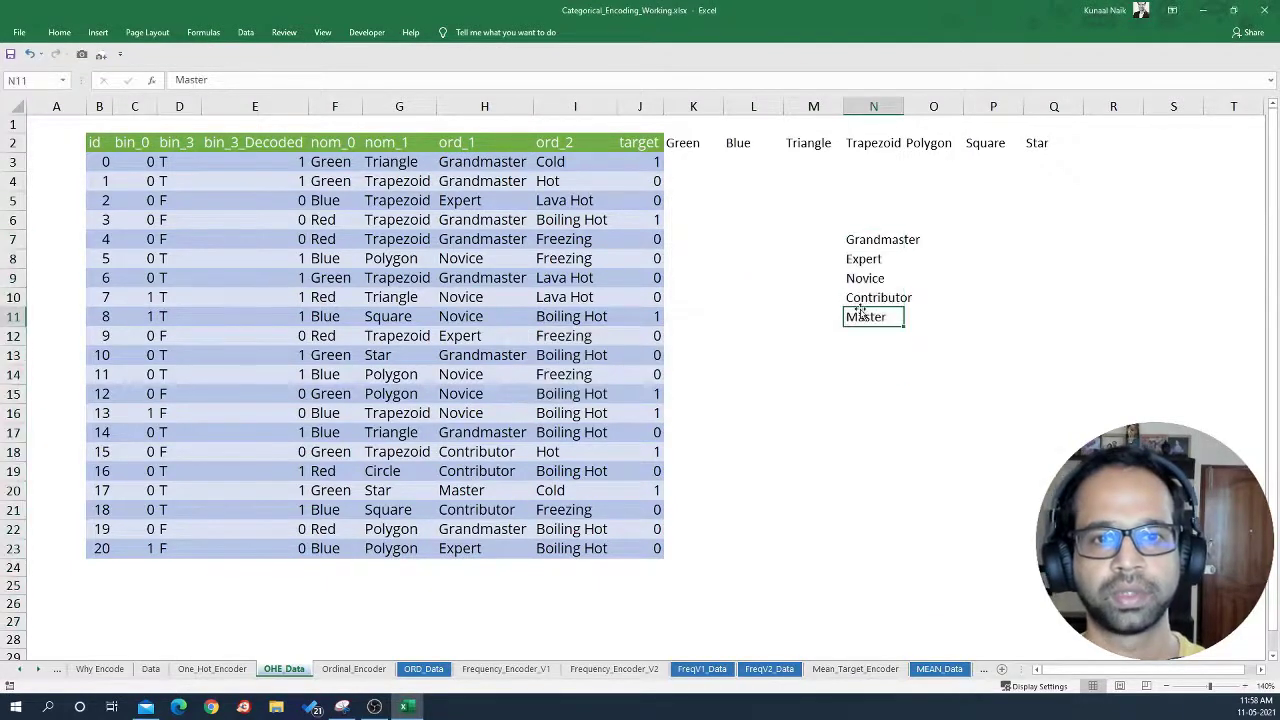
{"action": "key", "text": "Delete"}
Copy the four ord_1 levels in N7:N10 and paste them transposed as headers in R2:U2.
{"action": "left_click_drag", "start_coordinate": [886, 240], "coordinate": [873, 305]}
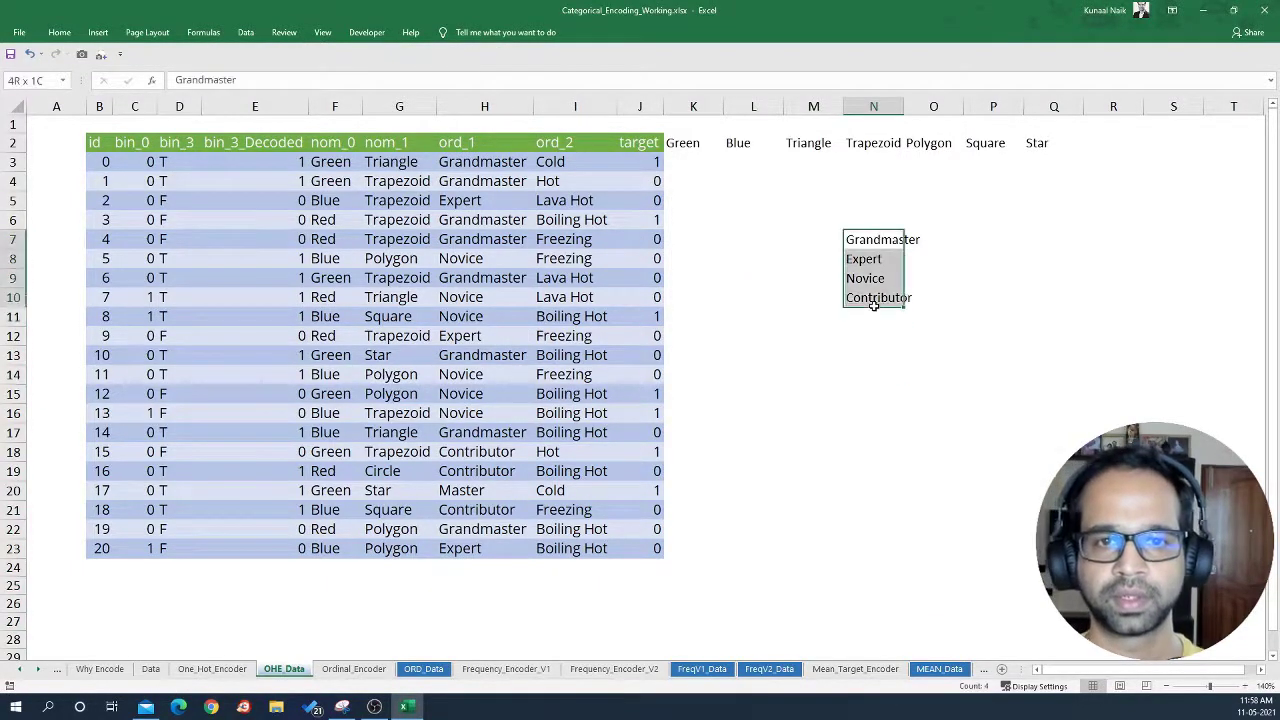
{"action": "key", "text": "ctrl+c"}
{"action": "right_click", "coordinate": [1100, 147]}
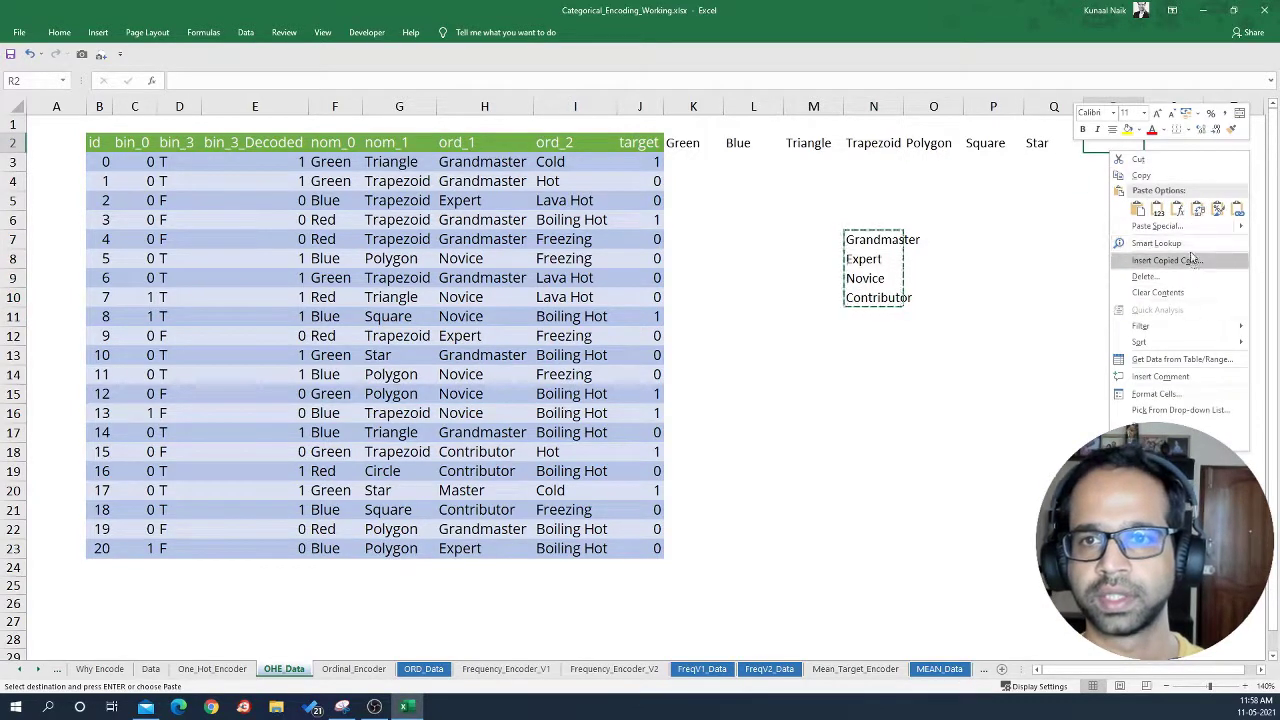
{"action": "left_click", "coordinate": [1196, 211]}
{"action": "left_click_drag", "start_coordinate": [1040, 258], "coordinate": [1100, 258]}
{"action": "left_click_drag", "start_coordinate": [1040, 297], "coordinate": [1272, 319]}
Copy the ord_2 entries in I3:I23 and paste them as values starting at P7.
{"action": "left_click_drag", "start_coordinate": [430, 162], "coordinate": [441, 548]}
{"action": "key", "text": "ctrl+c"}
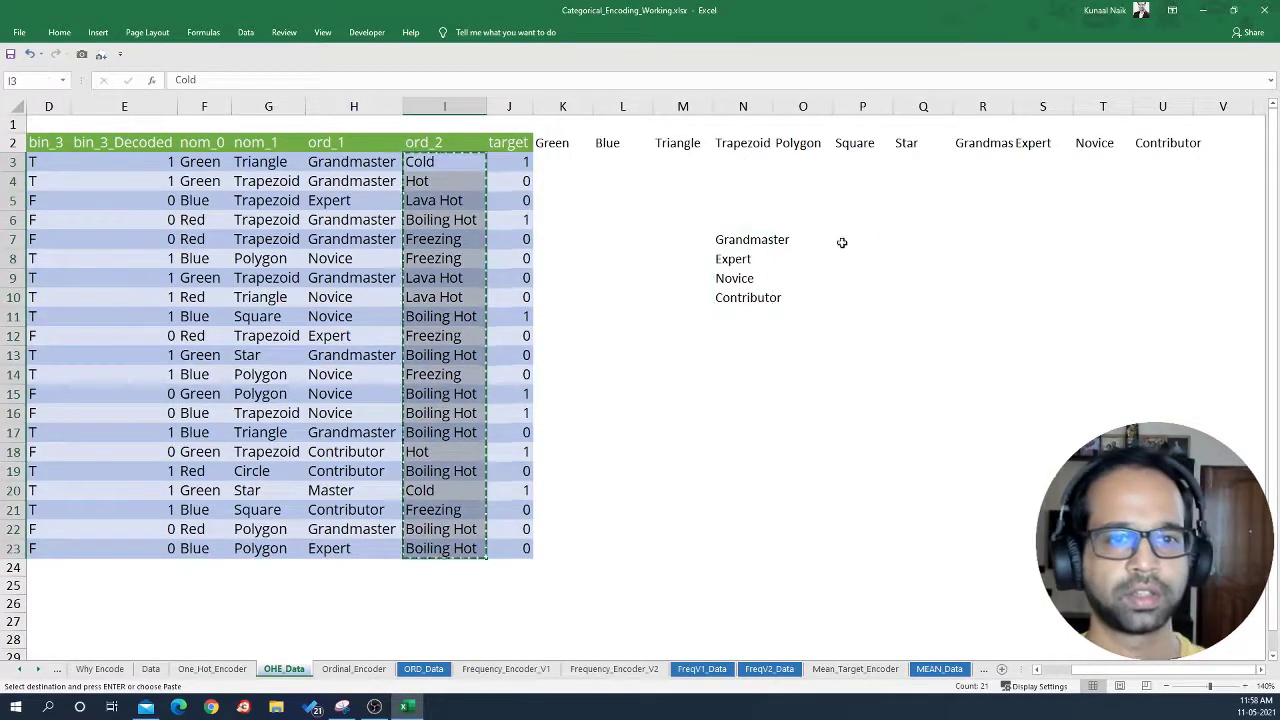
{"action": "left_click", "coordinate": [860, 241]}
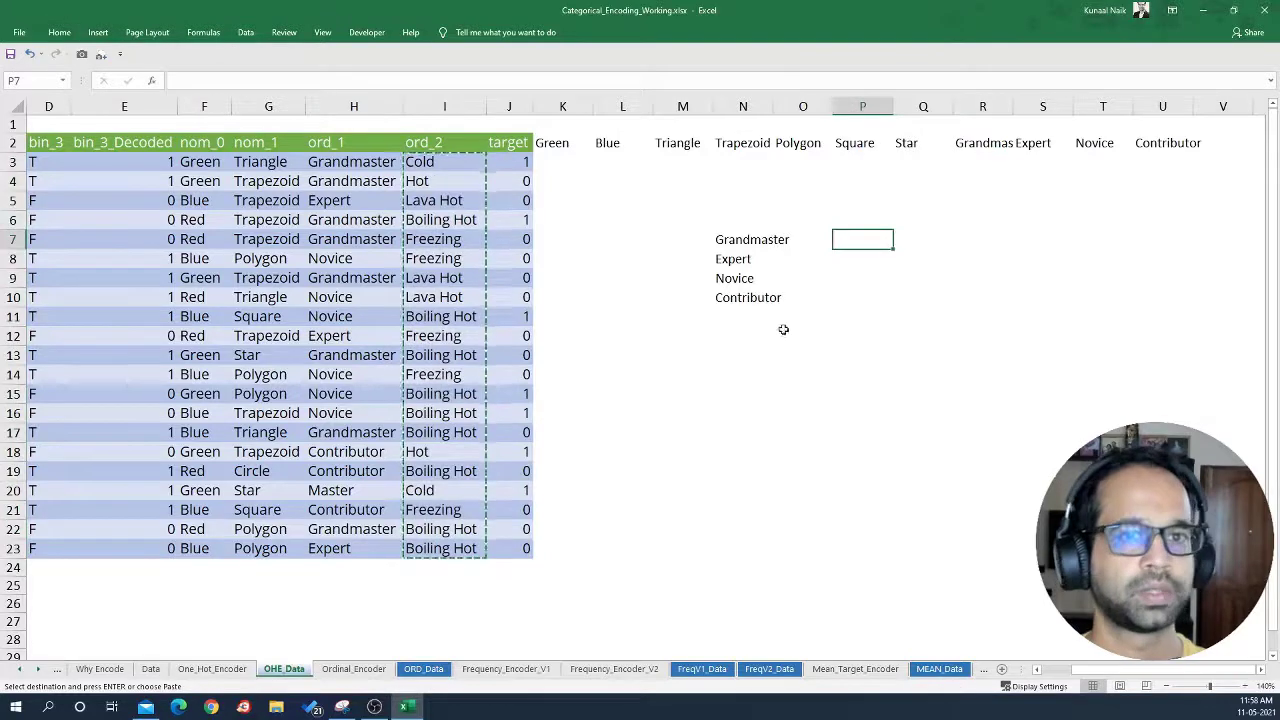
{"action": "right_click", "coordinate": [898, 230]}
{"action": "left_click", "coordinate": [912, 296]}
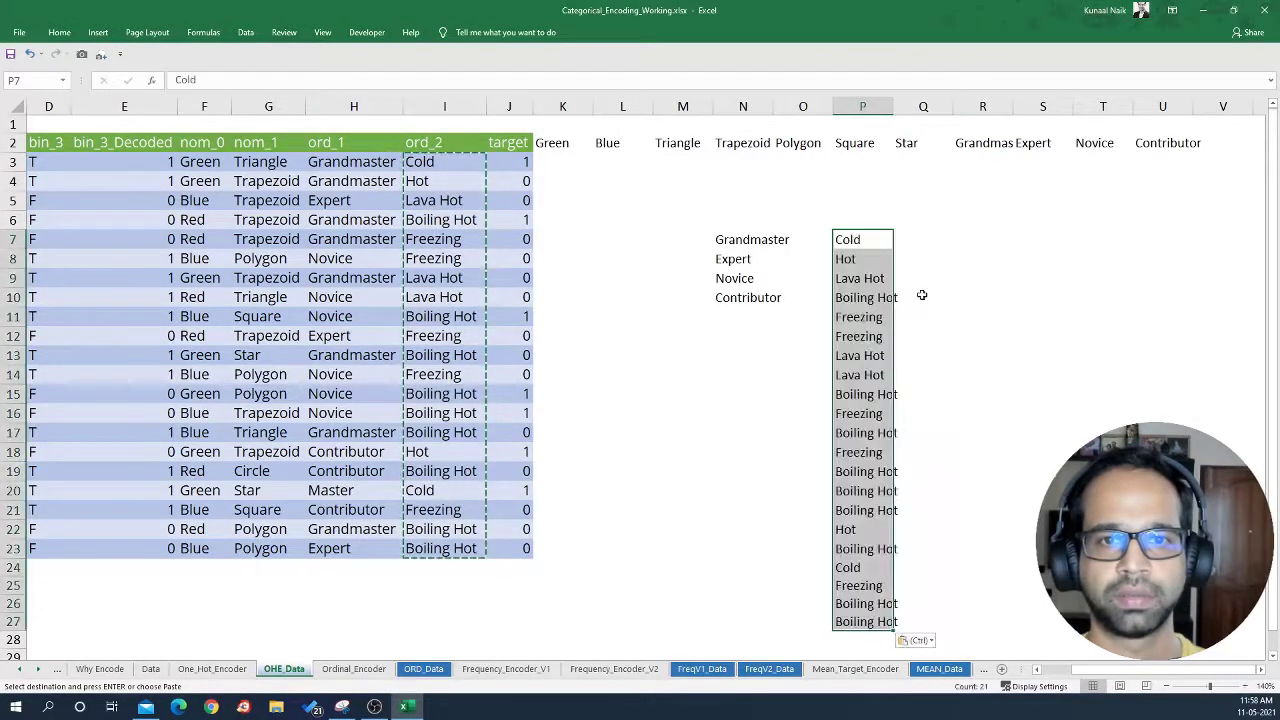
Remove duplicates from the pasted ord_2 list in column P and clear the Freezing entry in P11.
{"action": "left_click", "coordinate": [245, 32]}
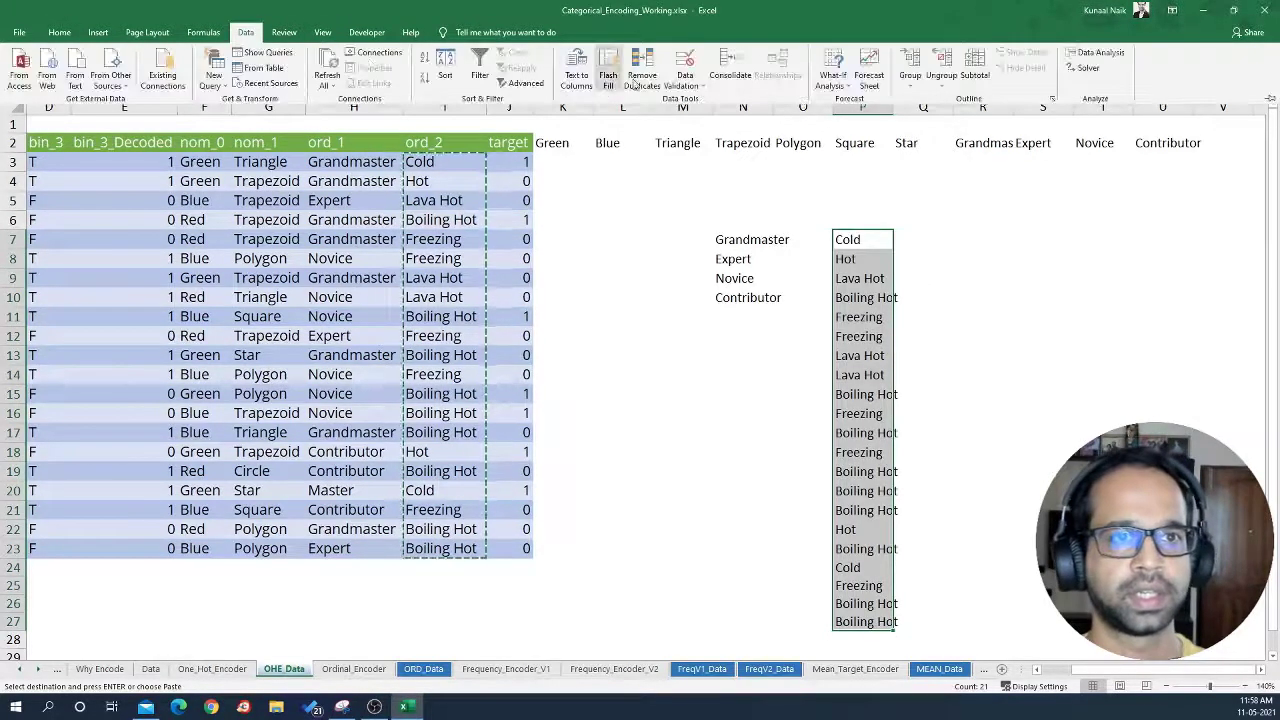
{"action": "left_click", "coordinate": [610, 68]}
{"action": "left_click", "coordinate": [876, 371]}
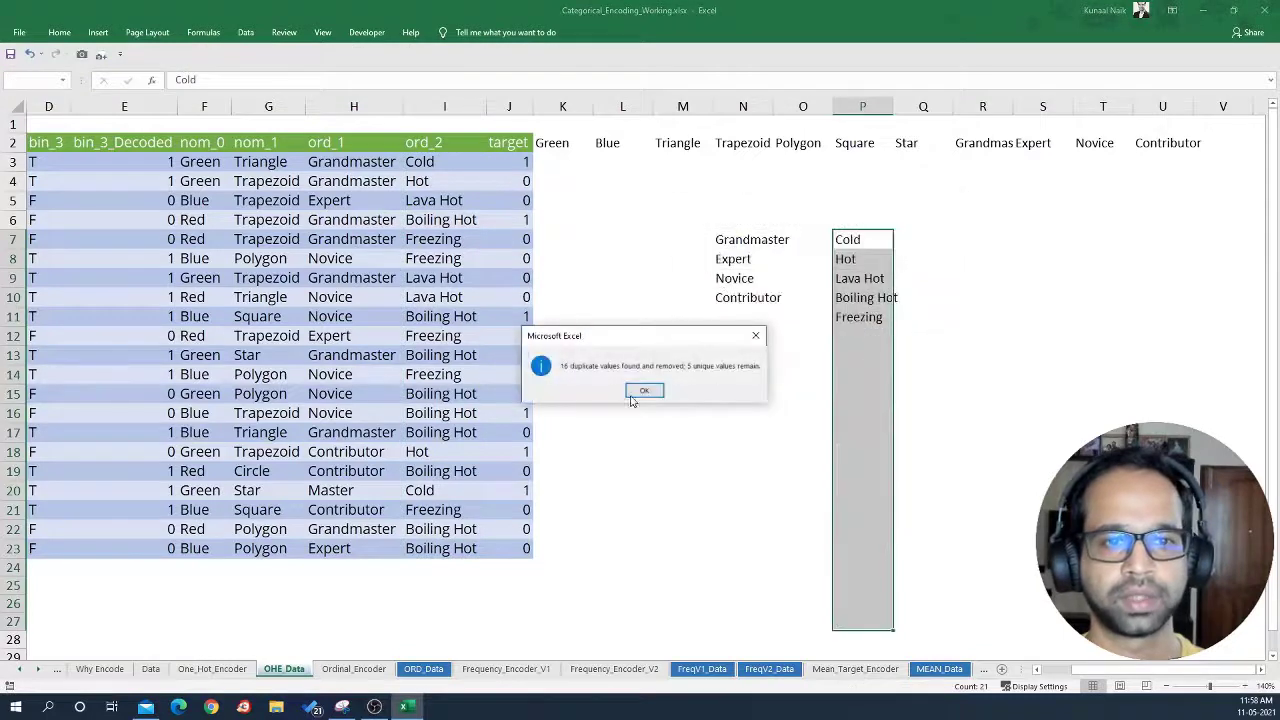
{"action": "left_click", "coordinate": [649, 387]}
{"action": "left_click", "coordinate": [845, 318]}
{"action": "key", "text": "Delete"}
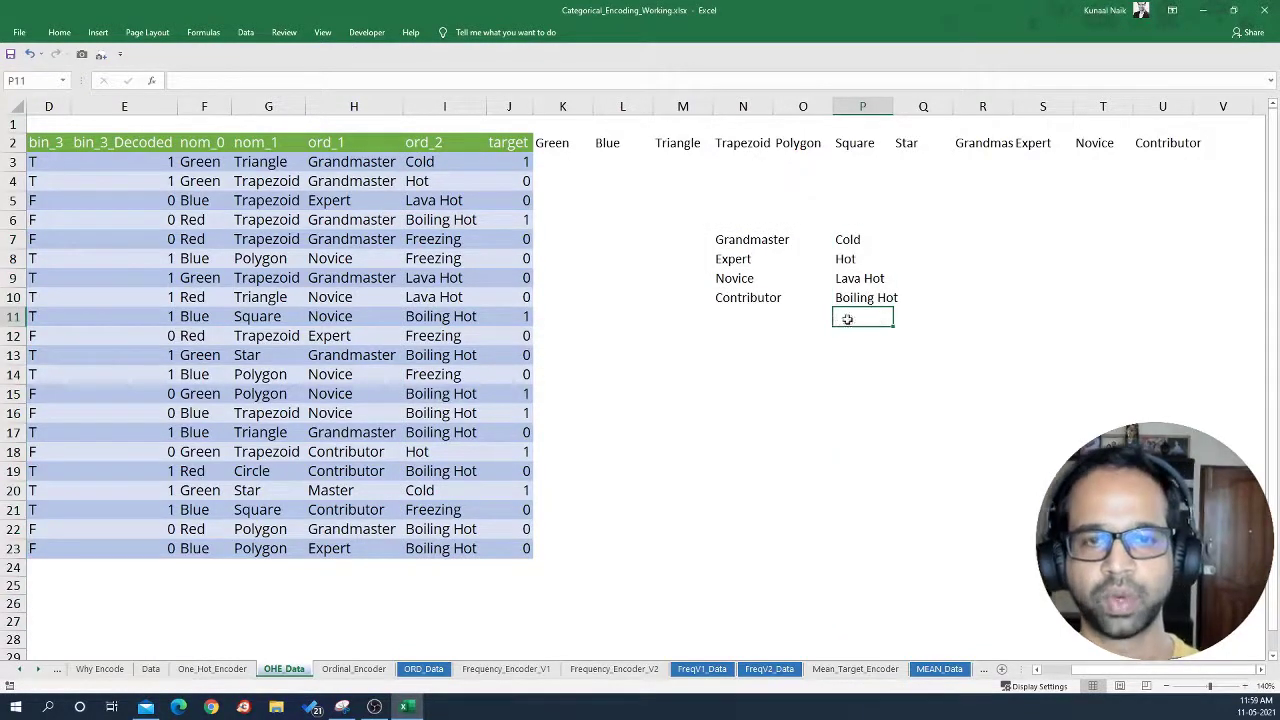
Copy the four ord_2 levels in P7:P10 and paste them transposed as headers in V2:Y2.
{"action": "left_click_drag", "start_coordinate": [847, 247], "coordinate": [866, 293]}
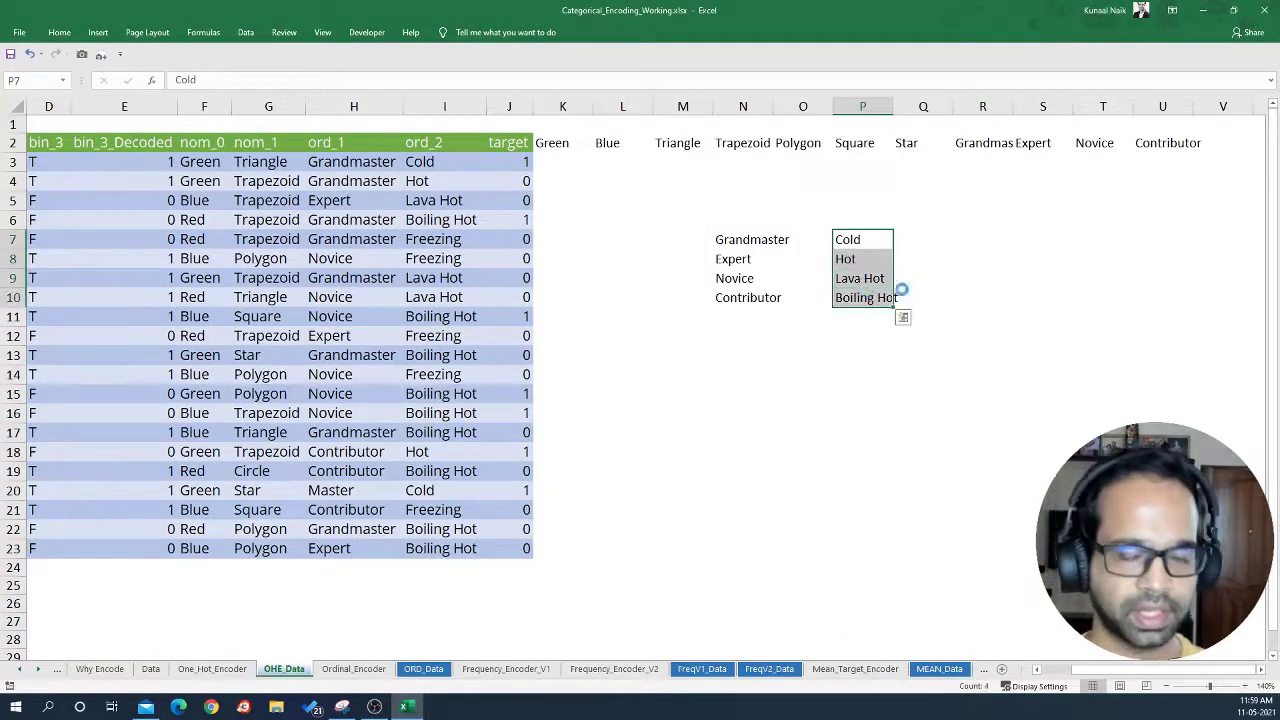
{"action": "key", "text": "ctrl+c"}
{"action": "left_click", "coordinate": [1222, 143]}
{"action": "right_click", "coordinate": [1222, 143]}
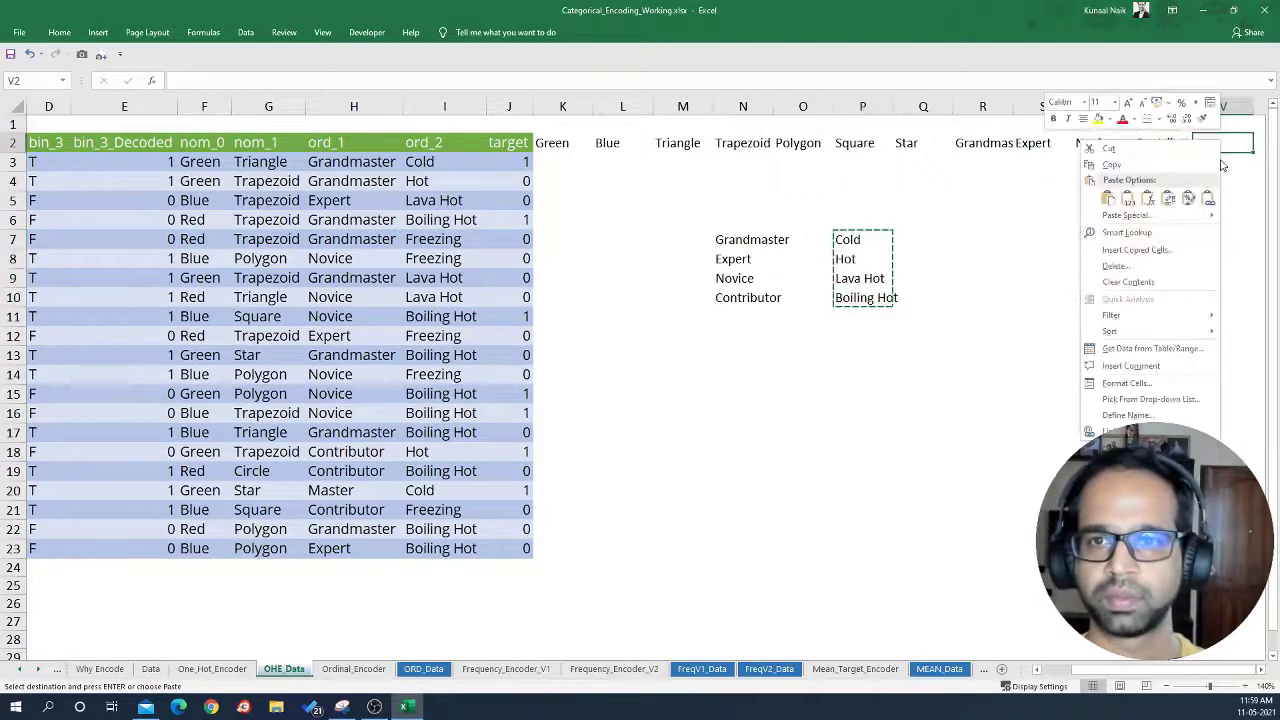
{"action": "left_click", "coordinate": [1180, 197]}
{"action": "left_click", "coordinate": [1103, 316]}
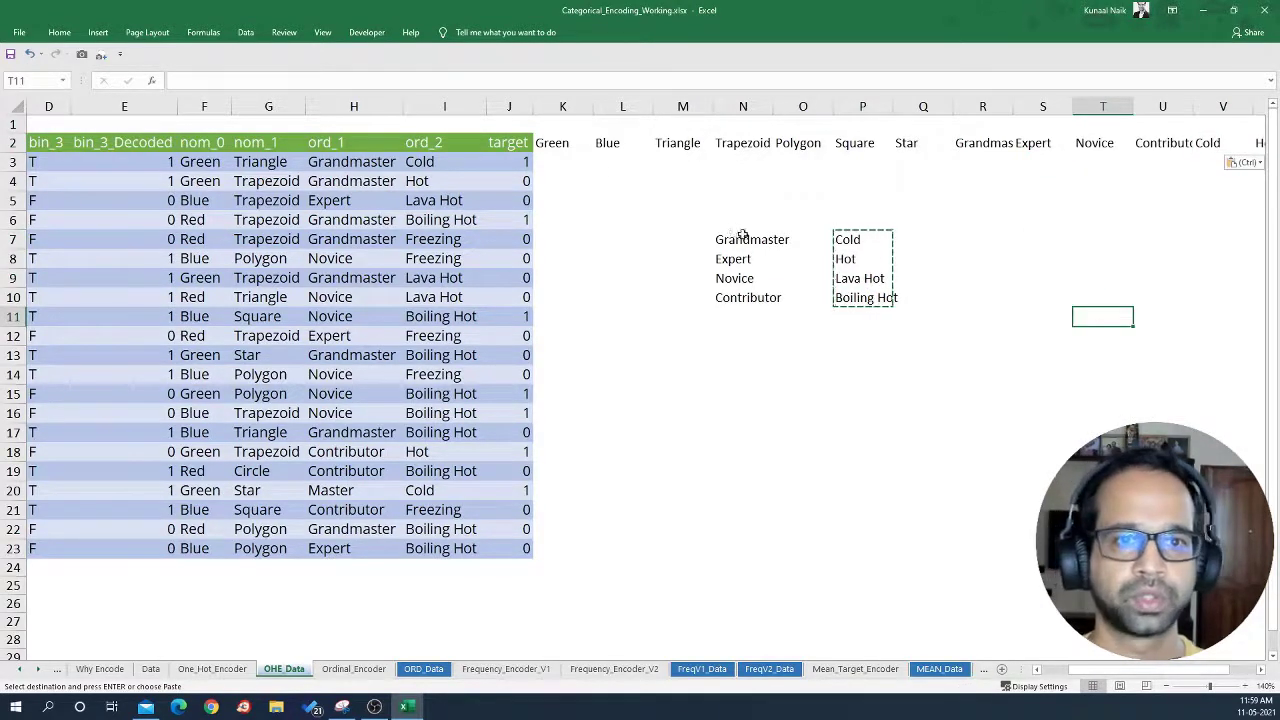
Clear the helper lists in N7:P10 and auto-fit the indicator header columns K to Y.
{"action": "left_click_drag", "start_coordinate": [744, 239], "coordinate": [870, 303]}
{"action": "key", "text": "Delete"}
{"action": "left_click", "coordinate": [738, 334]}
{"action": "left_click_drag", "start_coordinate": [562, 106], "coordinate": [1084, 174]}
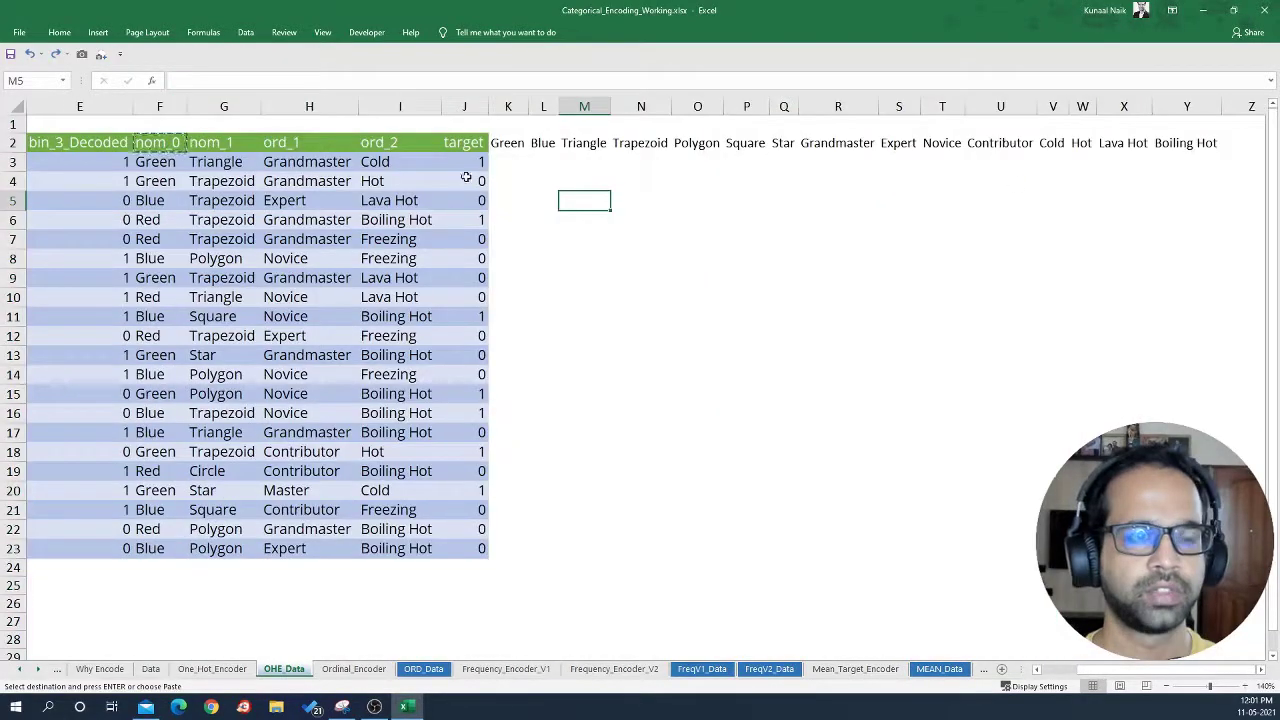
Check the nom_1 indicator columns on the One_Hot_Encoder sheet as a reference and return to OHE_Data.
{"action": "left_click", "coordinate": [516, 165]}
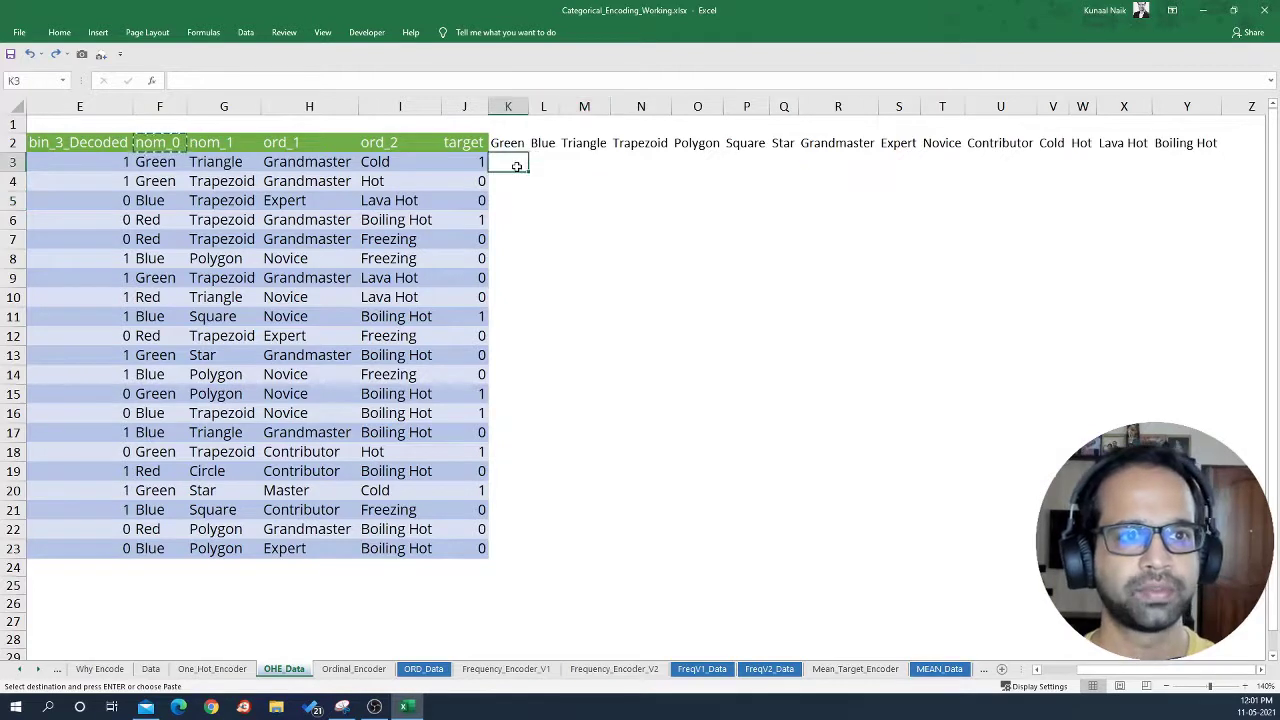
{"action": "left_click_drag", "start_coordinate": [512, 143], "coordinate": [722, 144]}
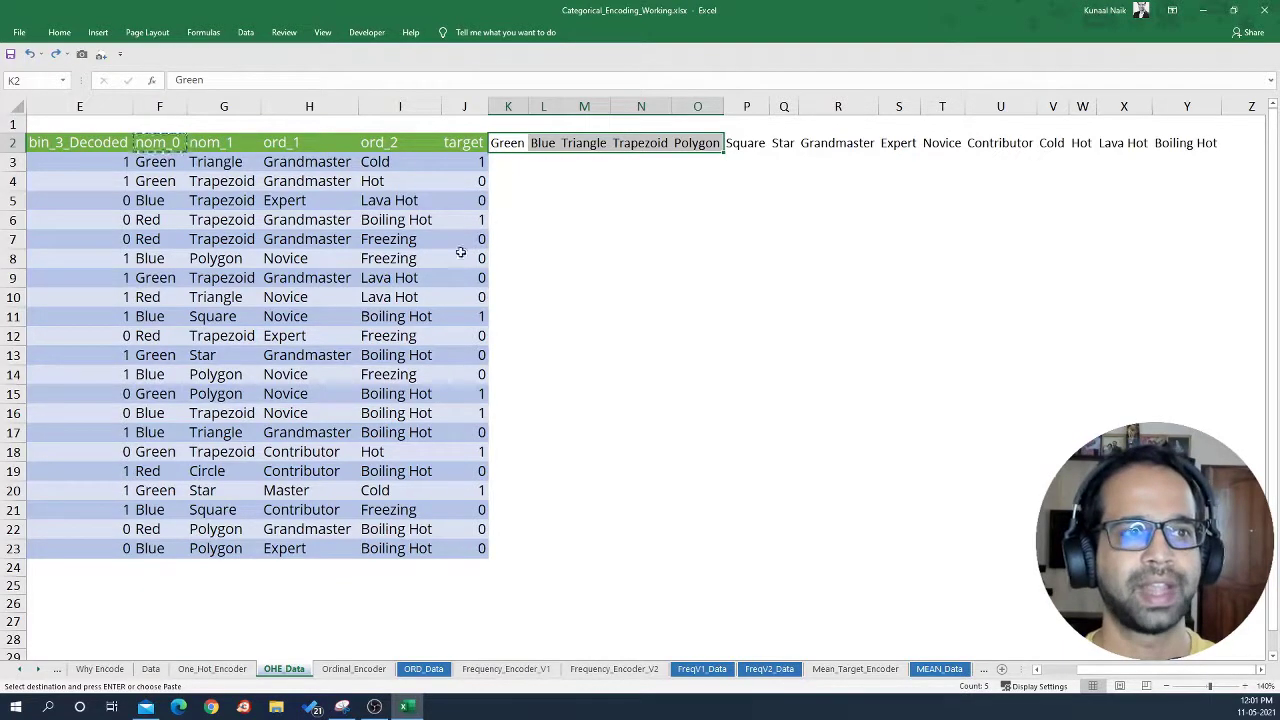
{"action": "left_click", "coordinate": [212, 668]}
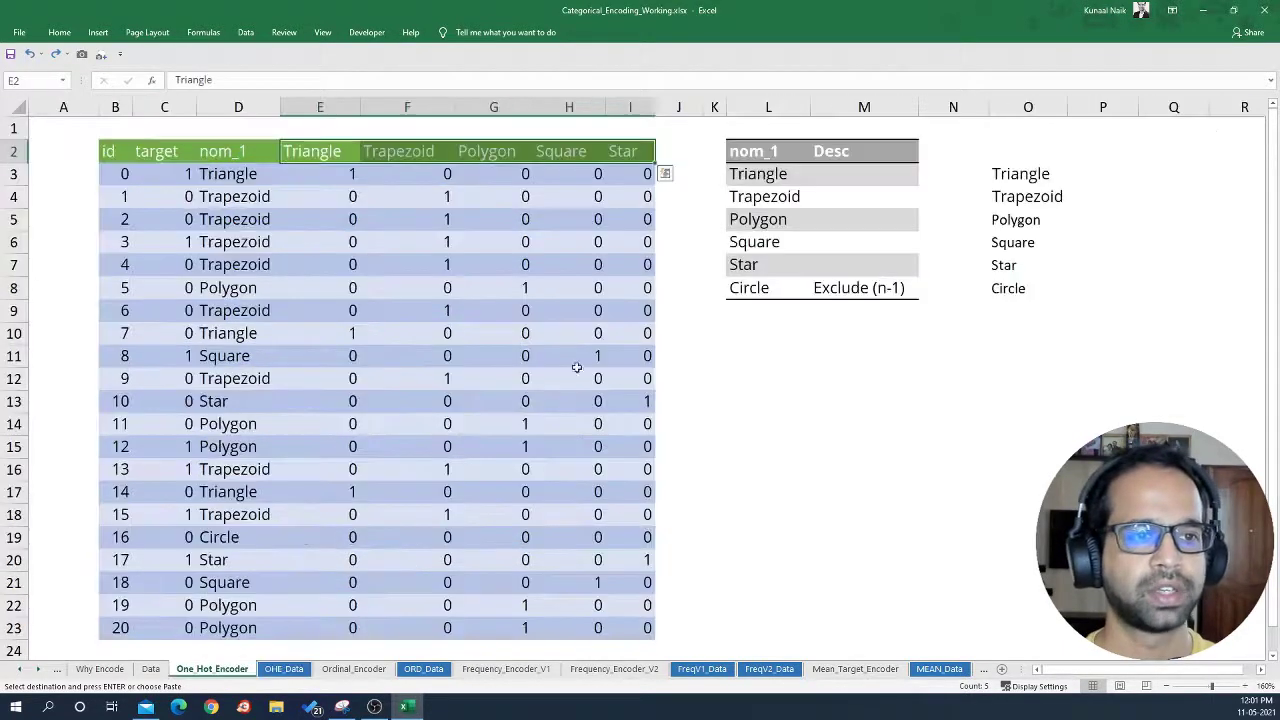
{"action": "left_click", "coordinate": [404, 276]}
{"action": "left_click", "coordinate": [284, 672]}
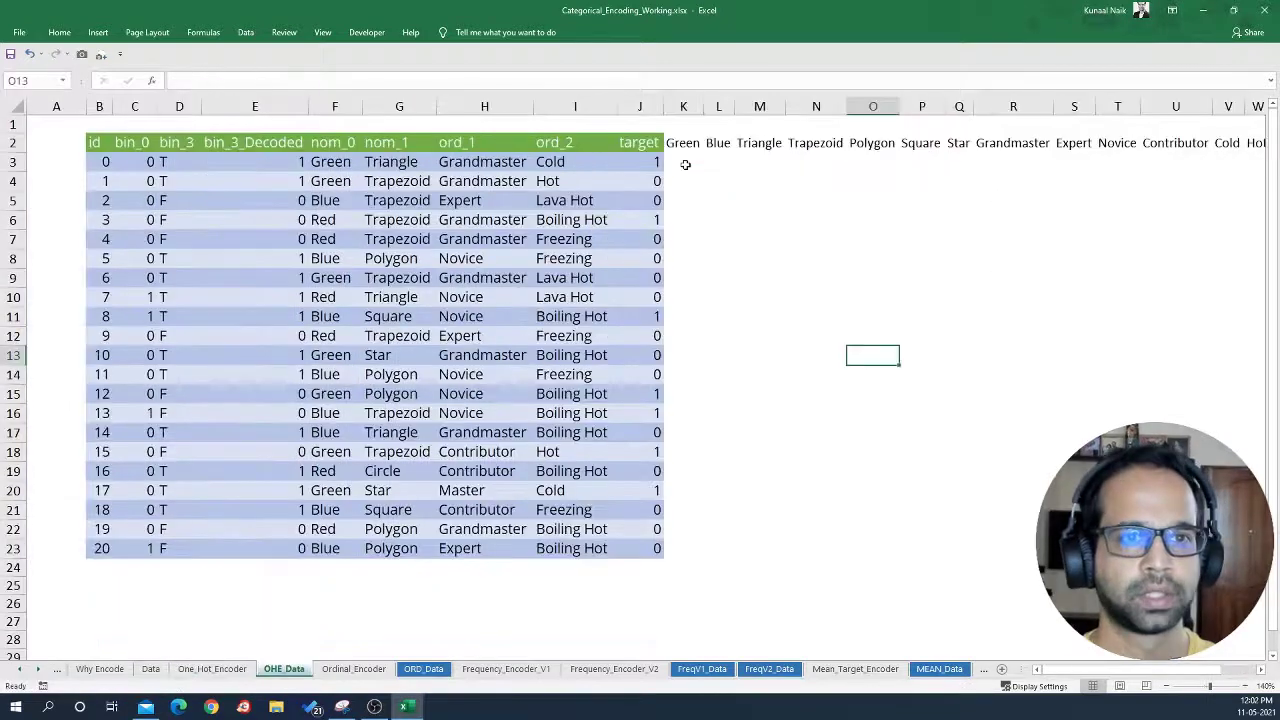
Enter =IF($F3=K$2,1,0) in K3 and fill it through K3:L23 for the nom_0 indicators.
{"action": "left_click", "coordinate": [685, 164]}
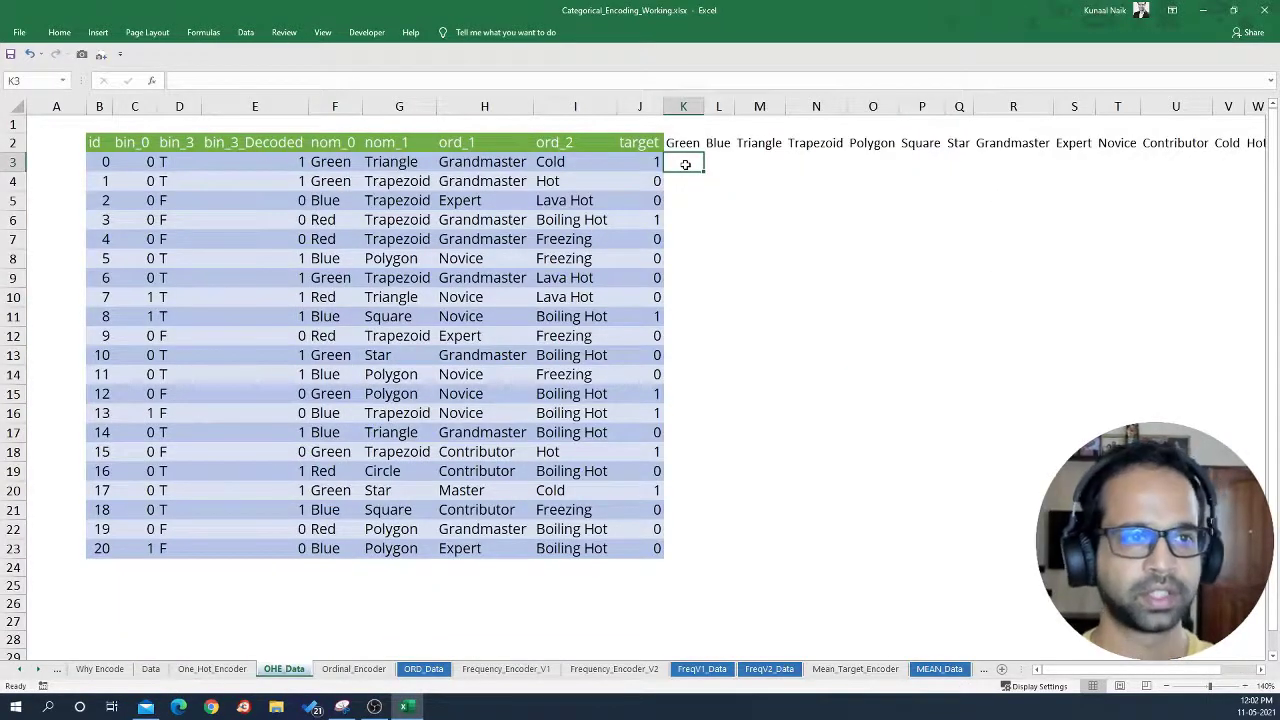
{"action": "type", "text": "=IF("}
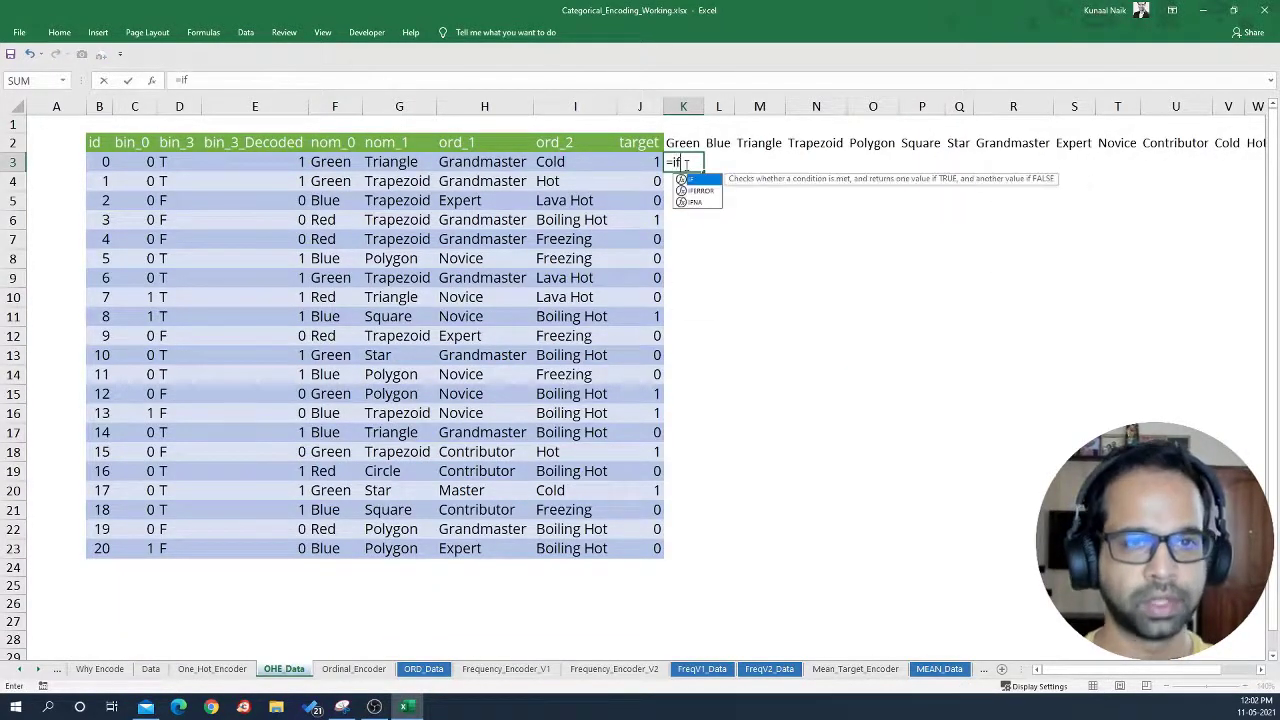
{"action": "key", "text": "Left"}
{"action": "key", "text": "Left"}
{"action": "key", "text": "Left"}
{"action": "key", "text": "Left"}
{"action": "key", "text": "Left"}
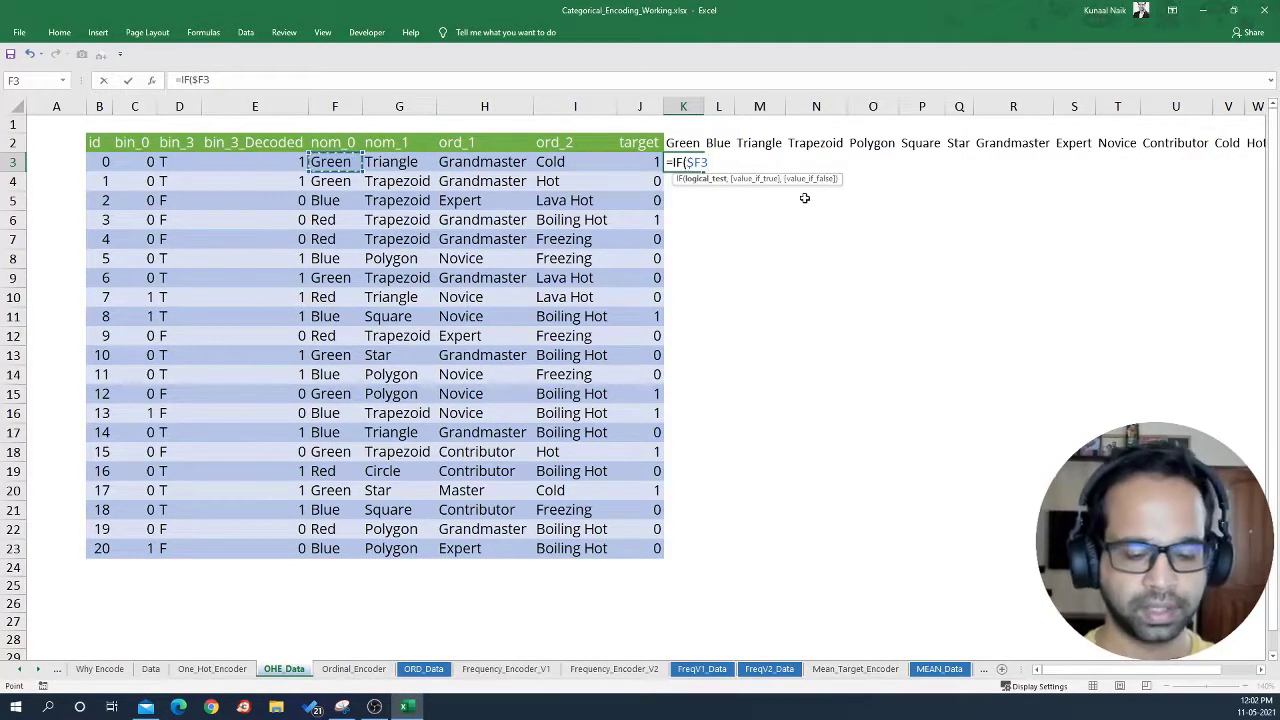
{"action": "type", "text": ","}
{"action": "key", "text": "BackSpace"}
{"action": "type", "text": "="}
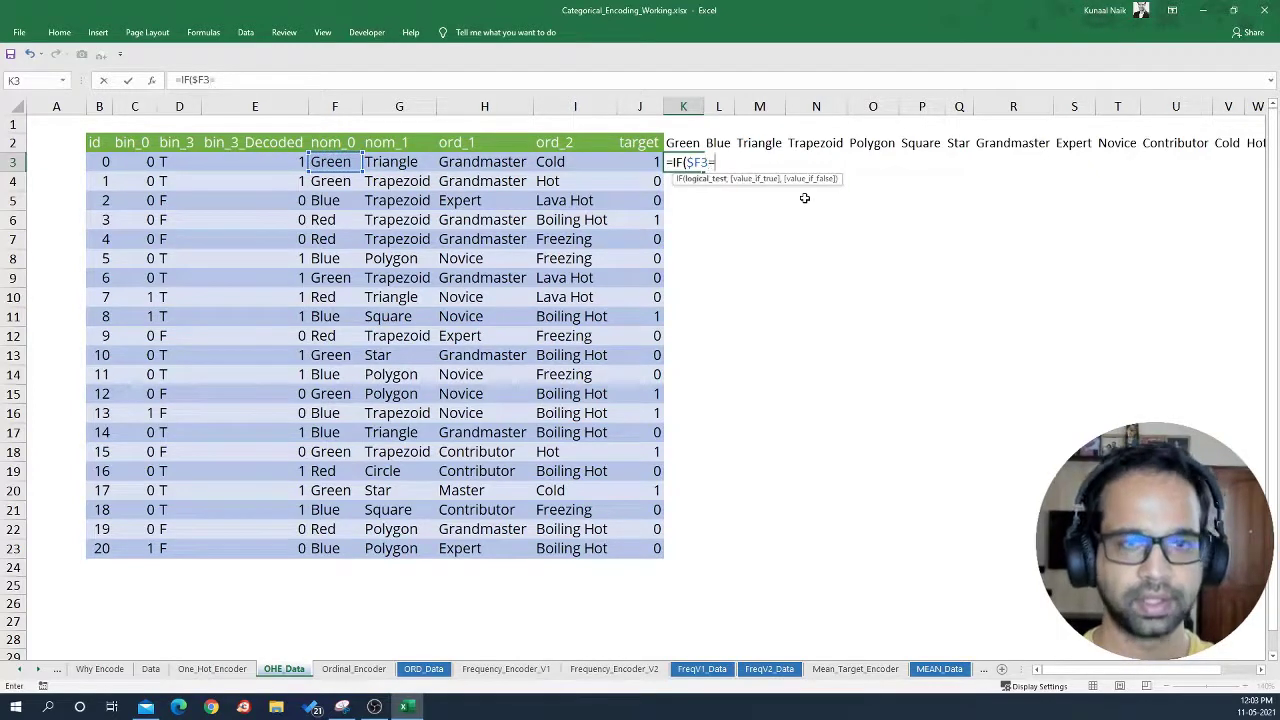
{"action": "left_click", "coordinate": [690, 145]}
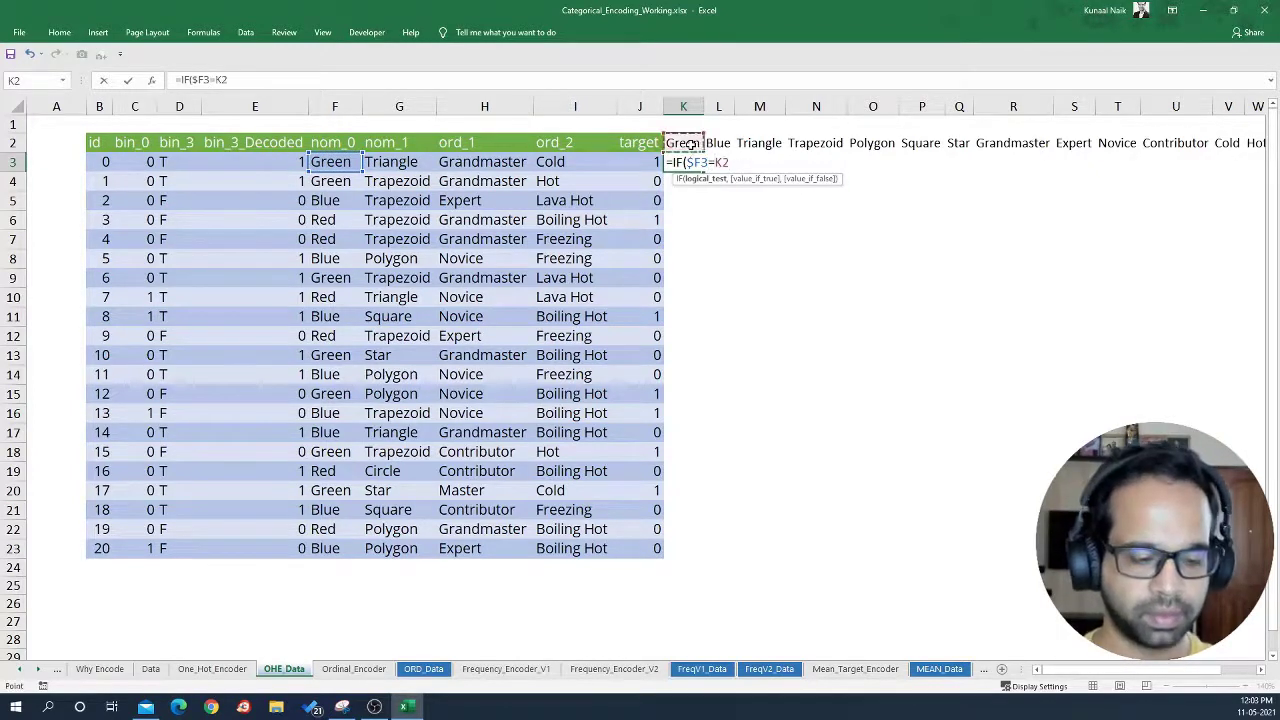
{"action": "key", "text": "F4"}
{"action": "key", "text": "F4"}
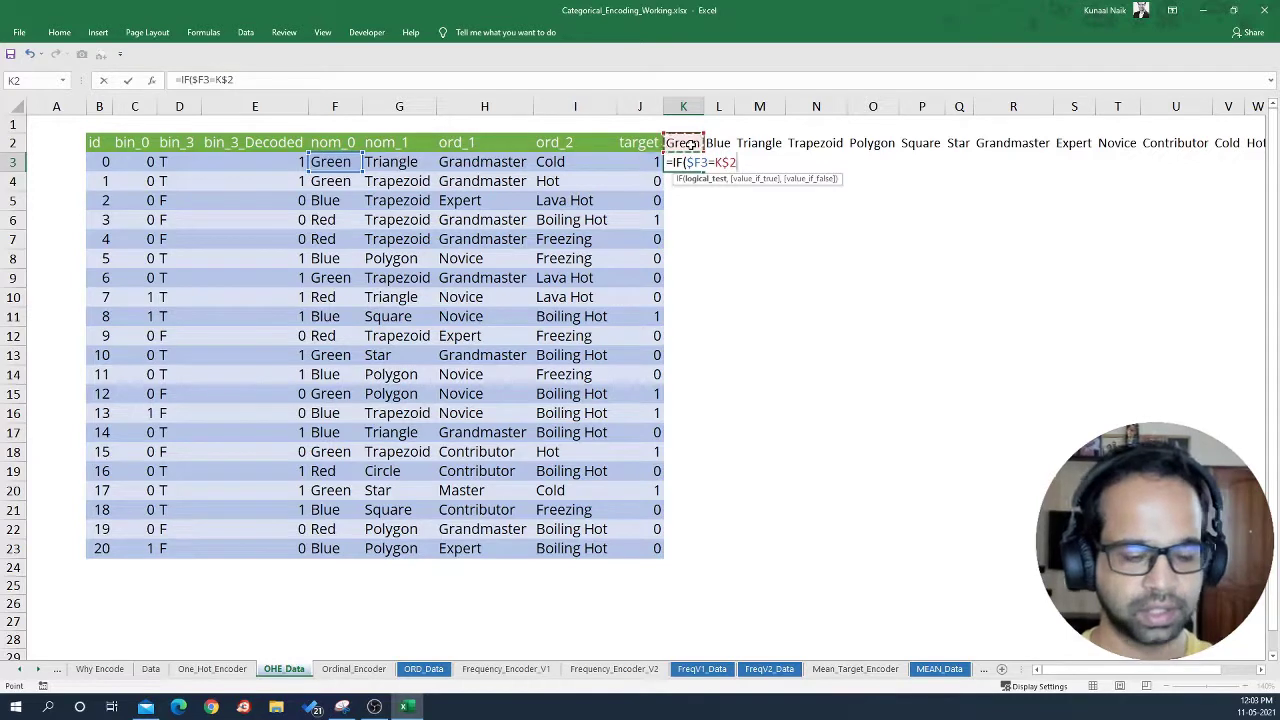
{"action": "type", "text": ",1,0"}
{"action": "key", "text": "Return"}
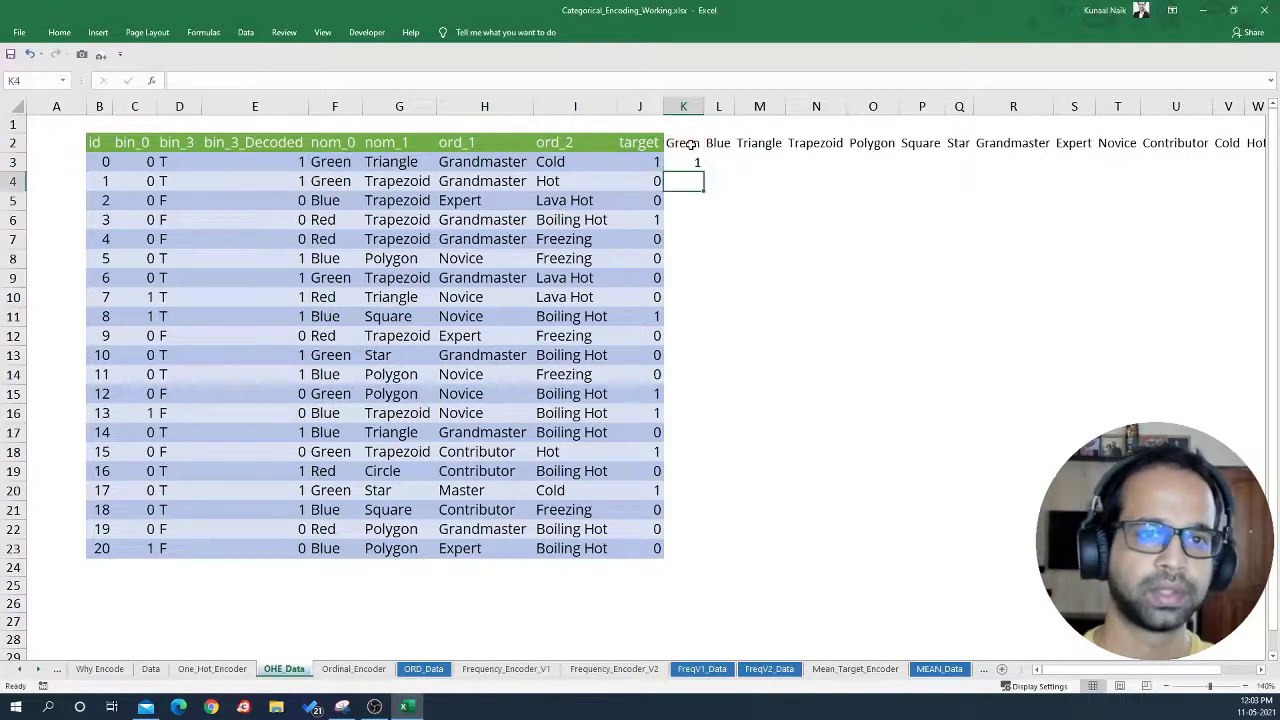
{"action": "left_click_drag", "start_coordinate": [689, 156], "coordinate": [729, 558]}
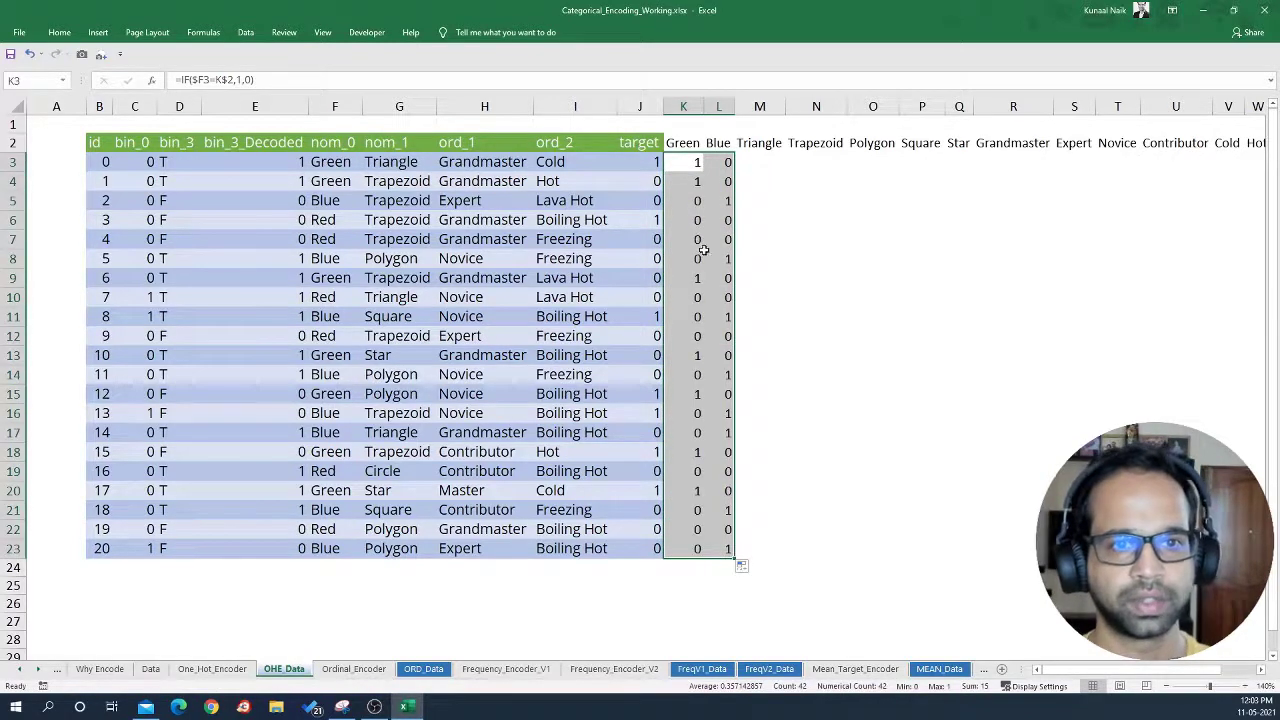
Extend the formula to M3, re-point it to nom_1 as =IF($G3=M$2,1,0), and fill it through M3:Q23.
{"action": "left_click_drag", "start_coordinate": [692, 141], "coordinate": [754, 166]}
{"action": "left_click", "coordinate": [314, 142]}
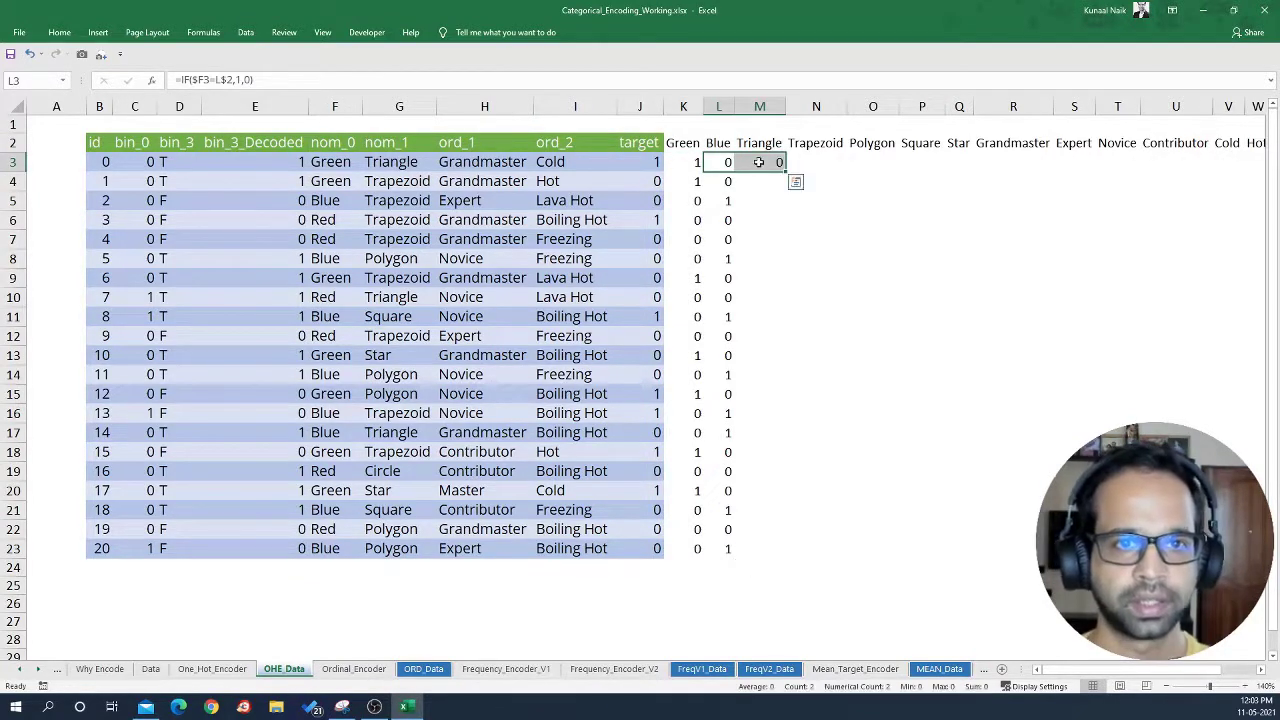
{"action": "double_click", "coordinate": [759, 162]}
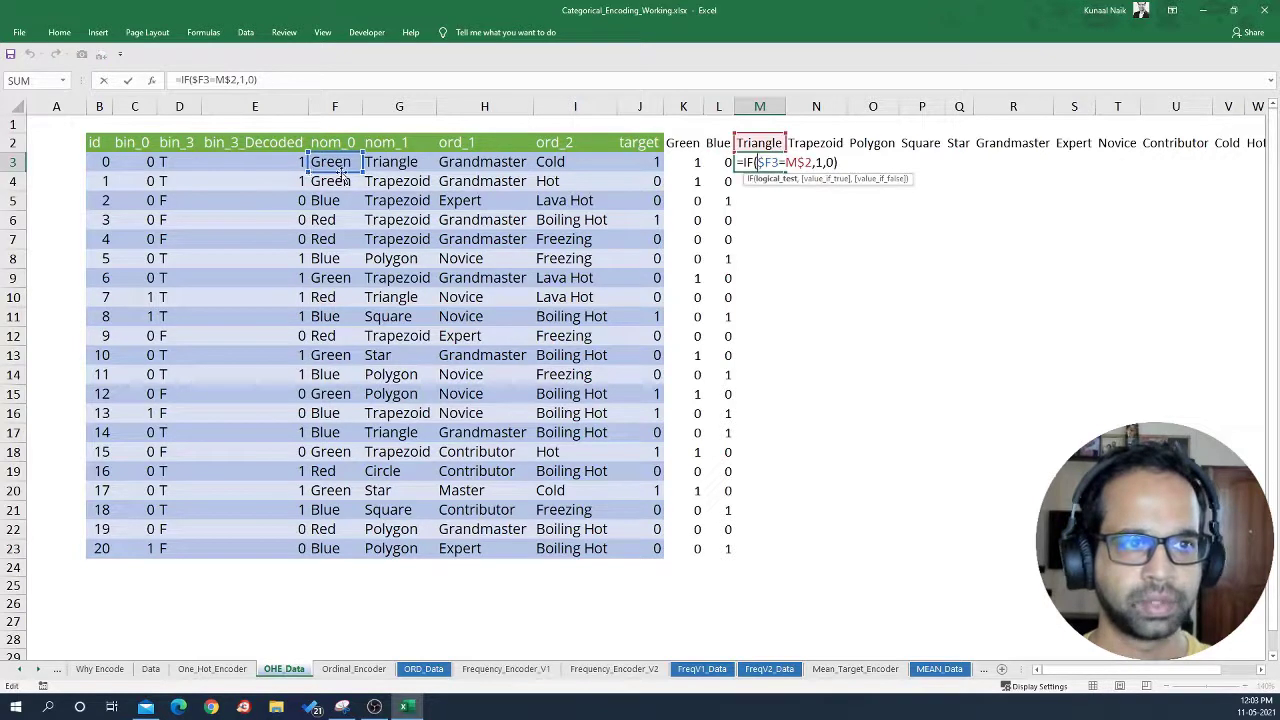
{"action": "left_click_drag", "start_coordinate": [343, 176], "coordinate": [407, 176]}
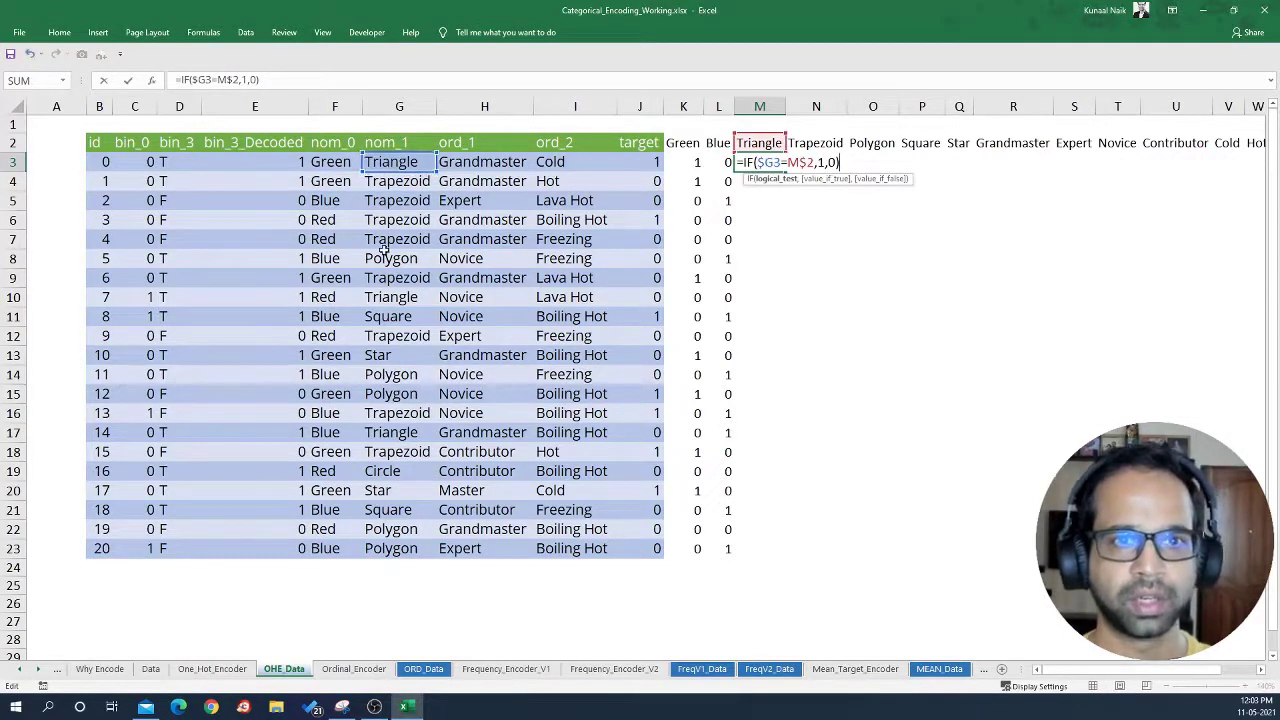
{"action": "key", "text": "Return"}
{"action": "left_click", "coordinate": [776, 162]}
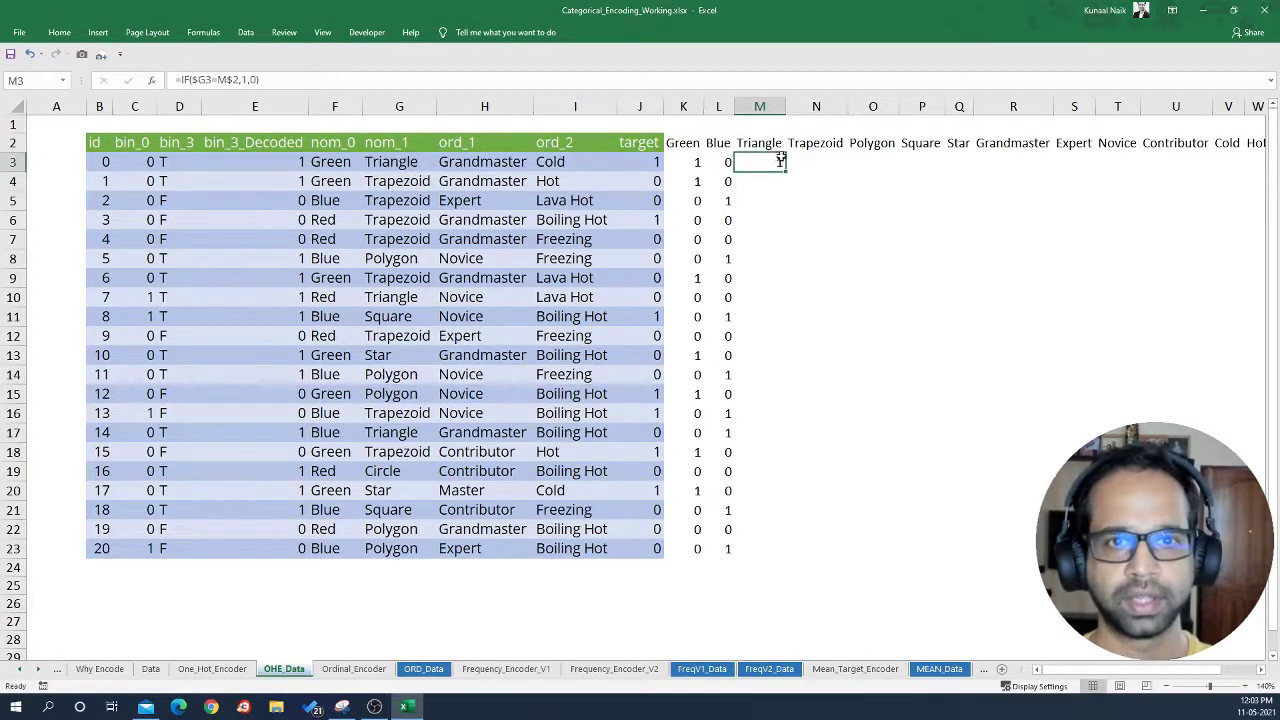
{"action": "left_click_drag", "start_coordinate": [785, 170], "coordinate": [953, 553]}
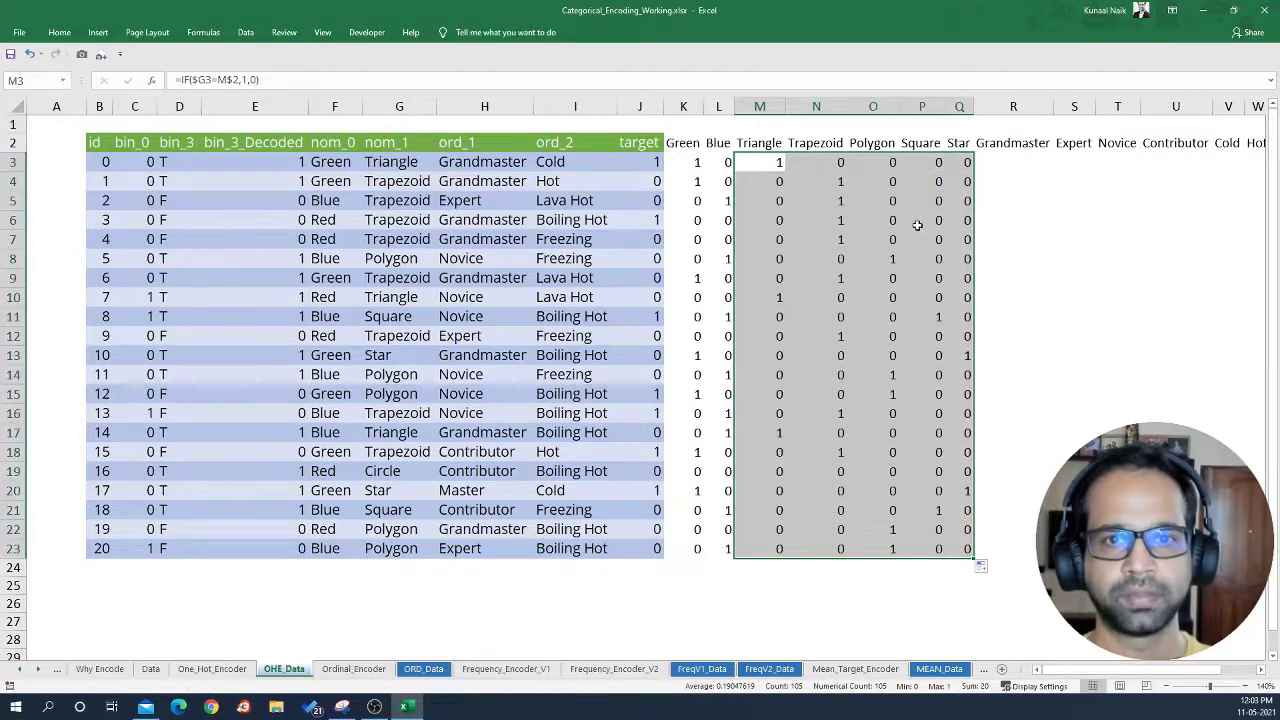
Extend the indicator formula to R3 and re-point it to ord_1 as =IF($H3=R$2,1,0).
{"action": "left_click_drag", "start_coordinate": [966, 162], "coordinate": [1000, 162]}
{"action": "double_click", "coordinate": [1000, 162]}
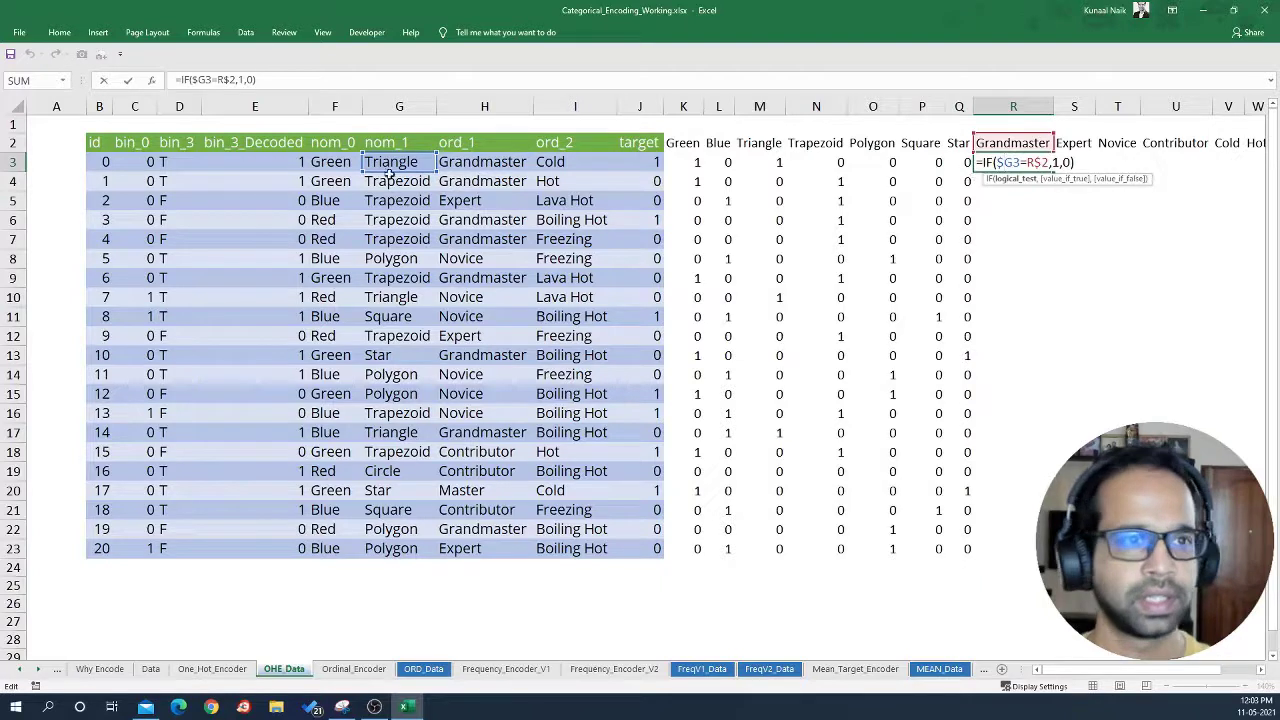
{"action": "left_click", "coordinate": [480, 163]}
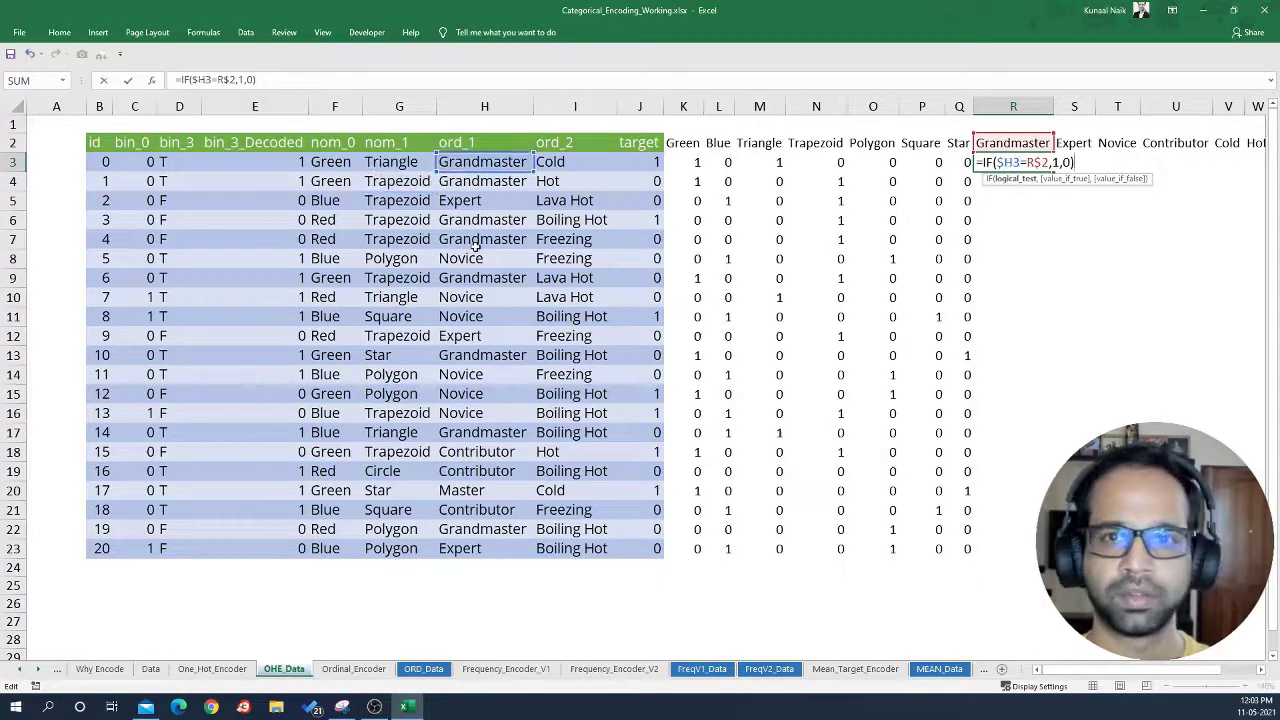
{"action": "key", "text": "Return"}
Fill the ord_1 indicator formula from R3 across to column U and down to row 23.
{"action": "left_click_drag", "start_coordinate": [1044, 160], "coordinate": [1166, 164]}
{"action": "key", "text": "ctrl+r"}
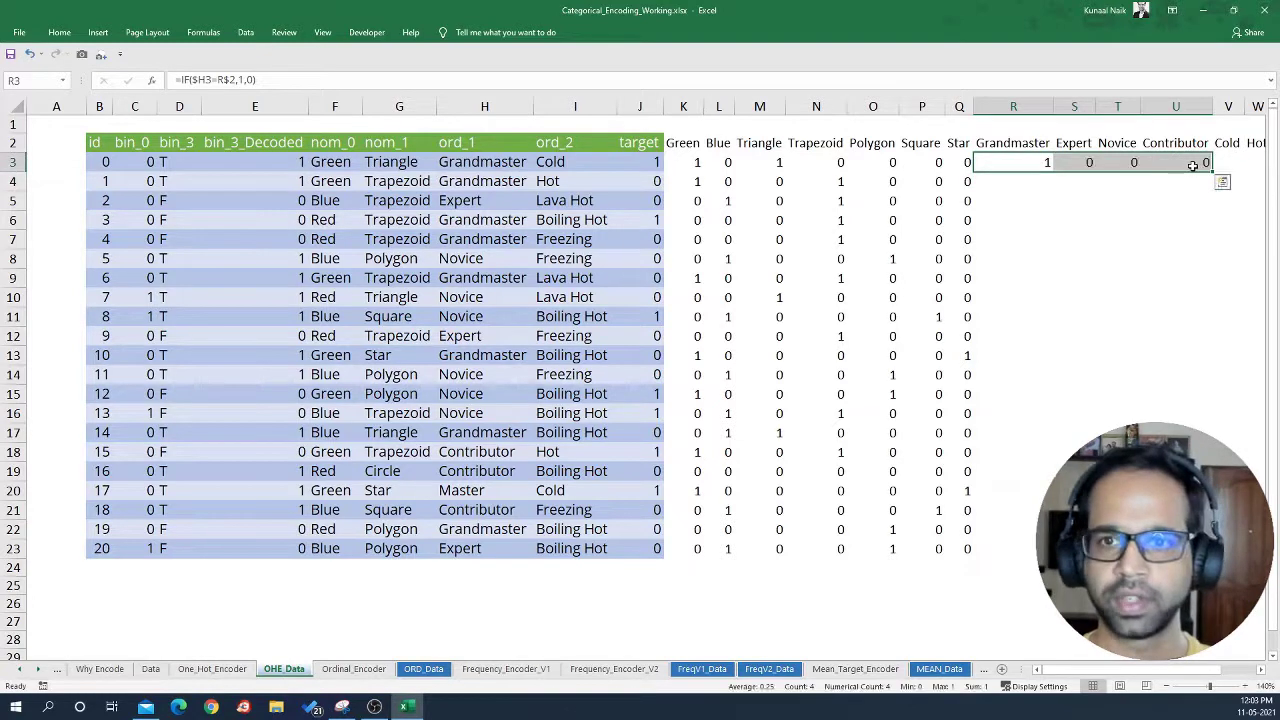
{"action": "left_click", "coordinate": [1199, 165]}
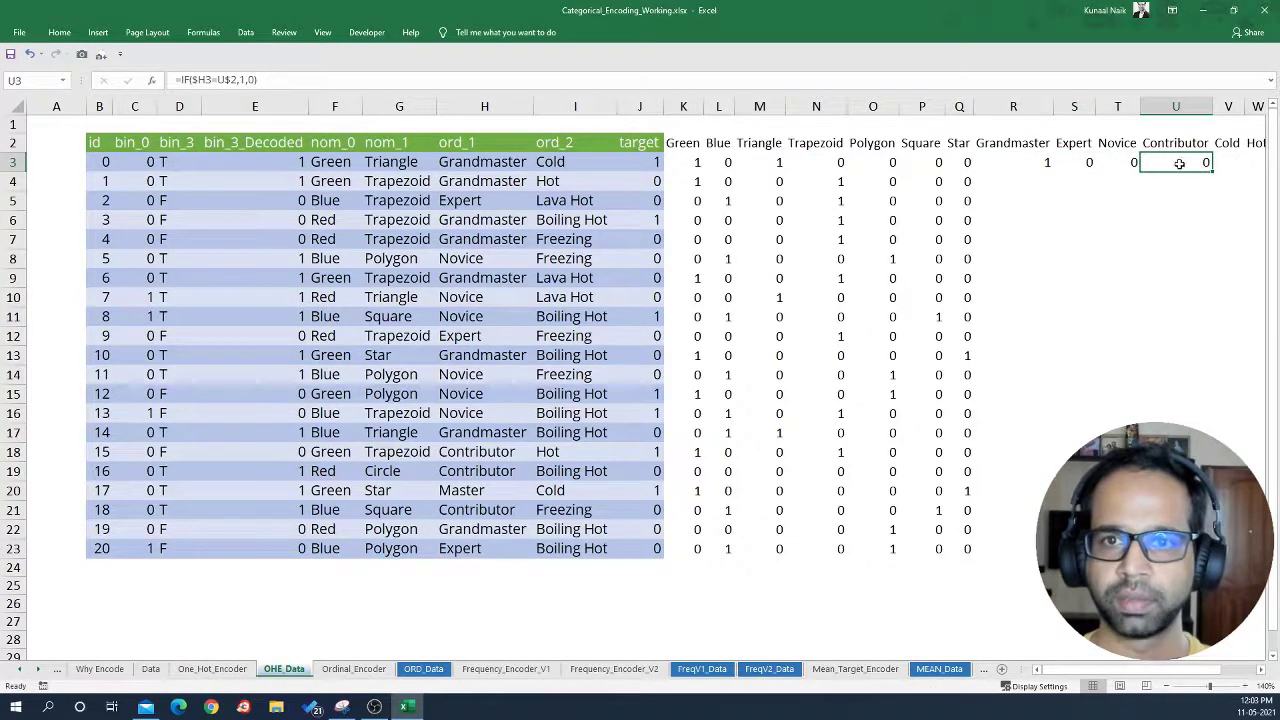
{"action": "left_click_drag", "start_coordinate": [1030, 160], "coordinate": [1166, 548]}
{"action": "key", "text": "ctrl+d"}
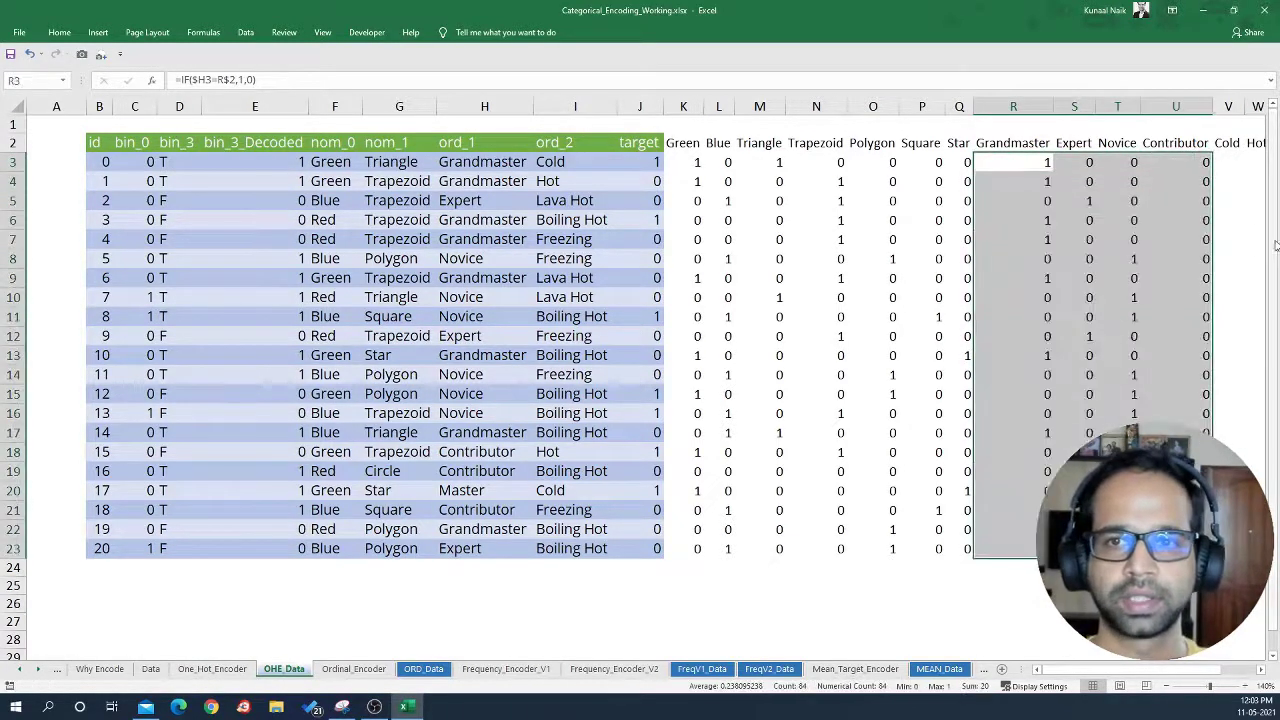
Extend the indicator formula to V3 and re-point it to ord_2 as =IF($I3=V$2,1,0).
{"action": "left_click", "coordinate": [1167, 221]}
{"action": "mouse_move", "coordinate": [1167, 221]}
{"action": "left_mouse_down"}
{"action": "mouse_move", "coordinate": [1250, 222]}
{"action": "mouse_move", "coordinate": [1160, 230]}
{"action": "left_mouse_up"}
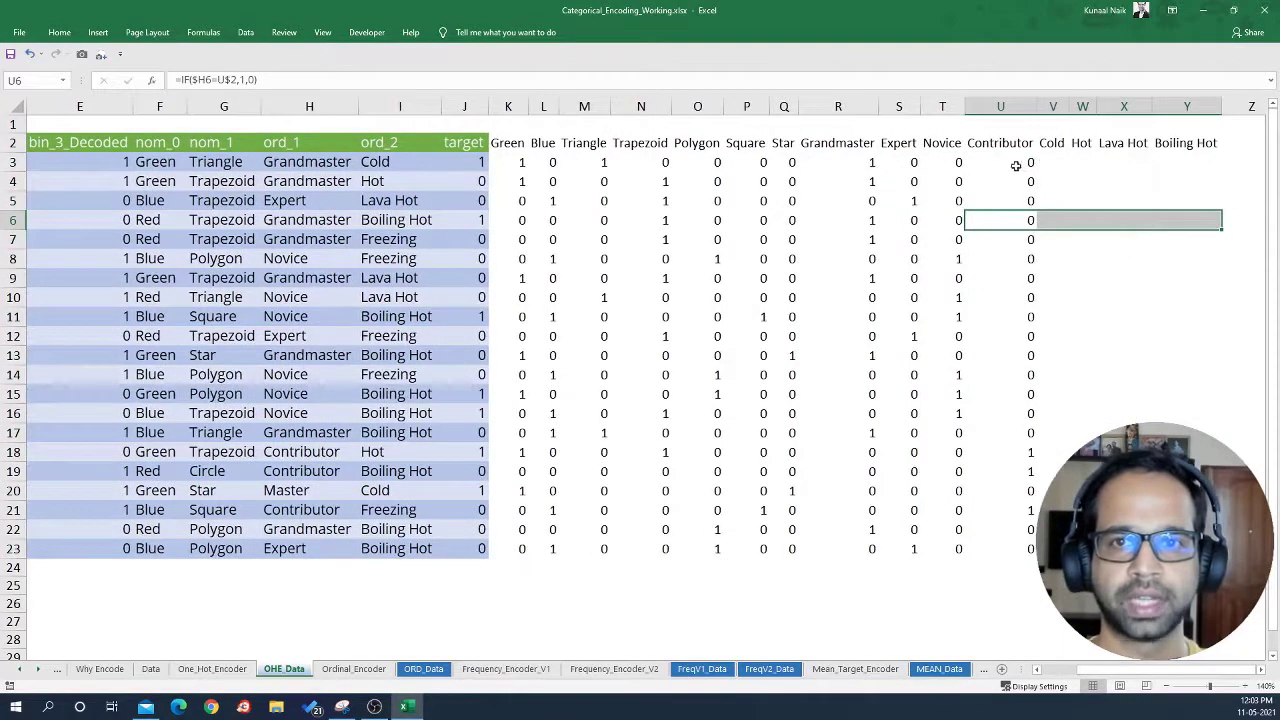
{"action": "left_click_drag", "start_coordinate": [1015, 166], "coordinate": [1065, 163]}
{"action": "double_click", "coordinate": [1052, 162]}
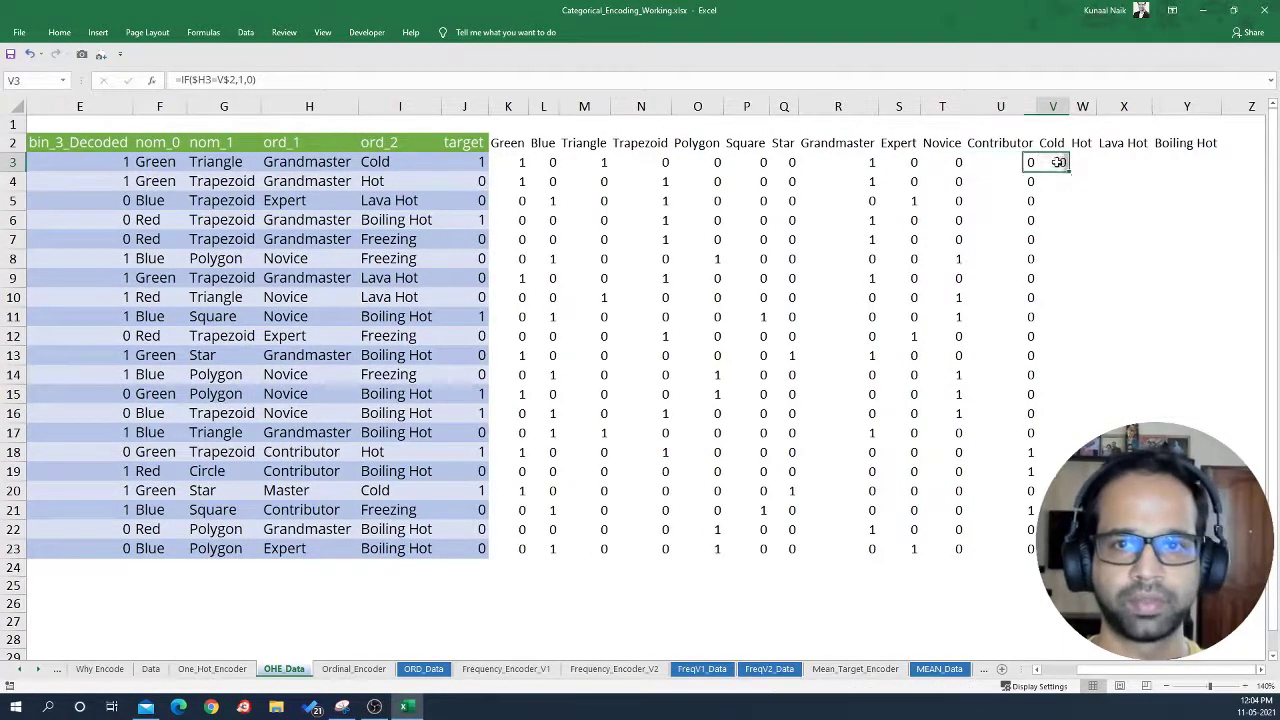
{"action": "left_click_drag", "start_coordinate": [343, 178], "coordinate": [388, 172]}
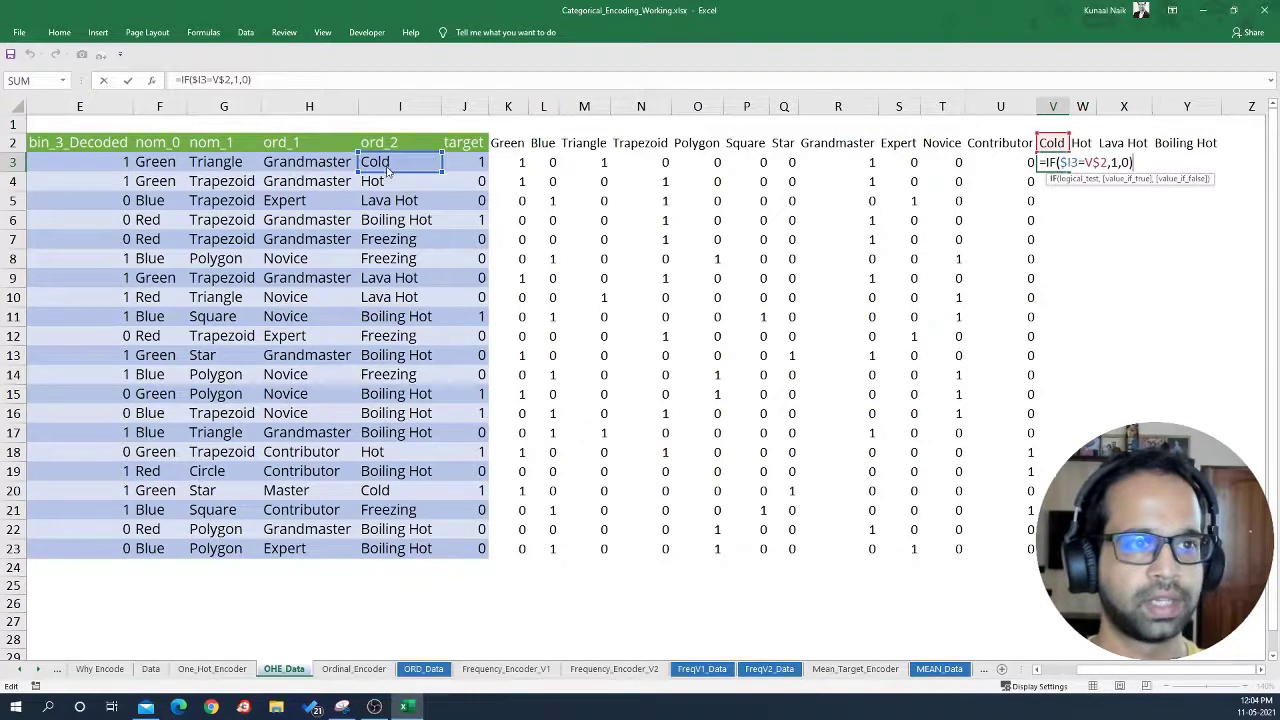
{"action": "key", "text": "Return"}
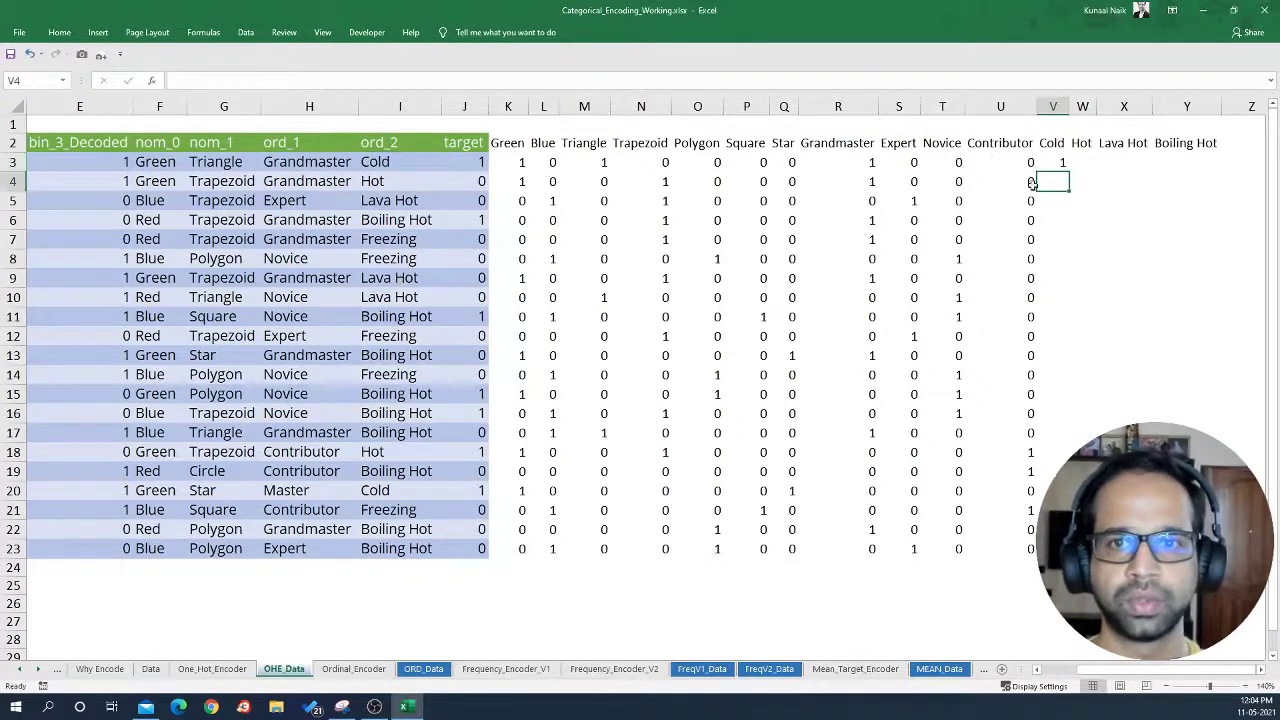
Fill the ord_2 indicator formula from V3 through V3:Y23.
{"action": "left_click_drag", "start_coordinate": [1050, 164], "coordinate": [1220, 560]}
{"action": "key", "text": "ctrl+r"}
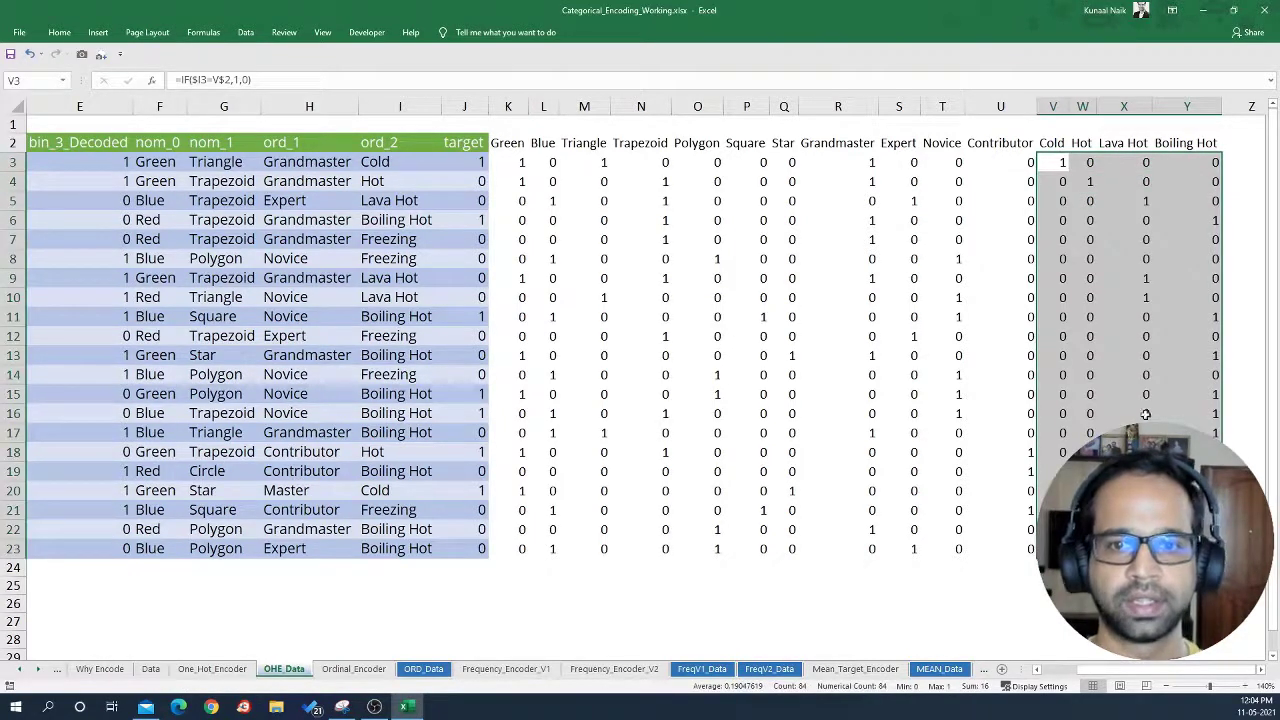
{"action": "left_click", "coordinate": [1160, 292]}
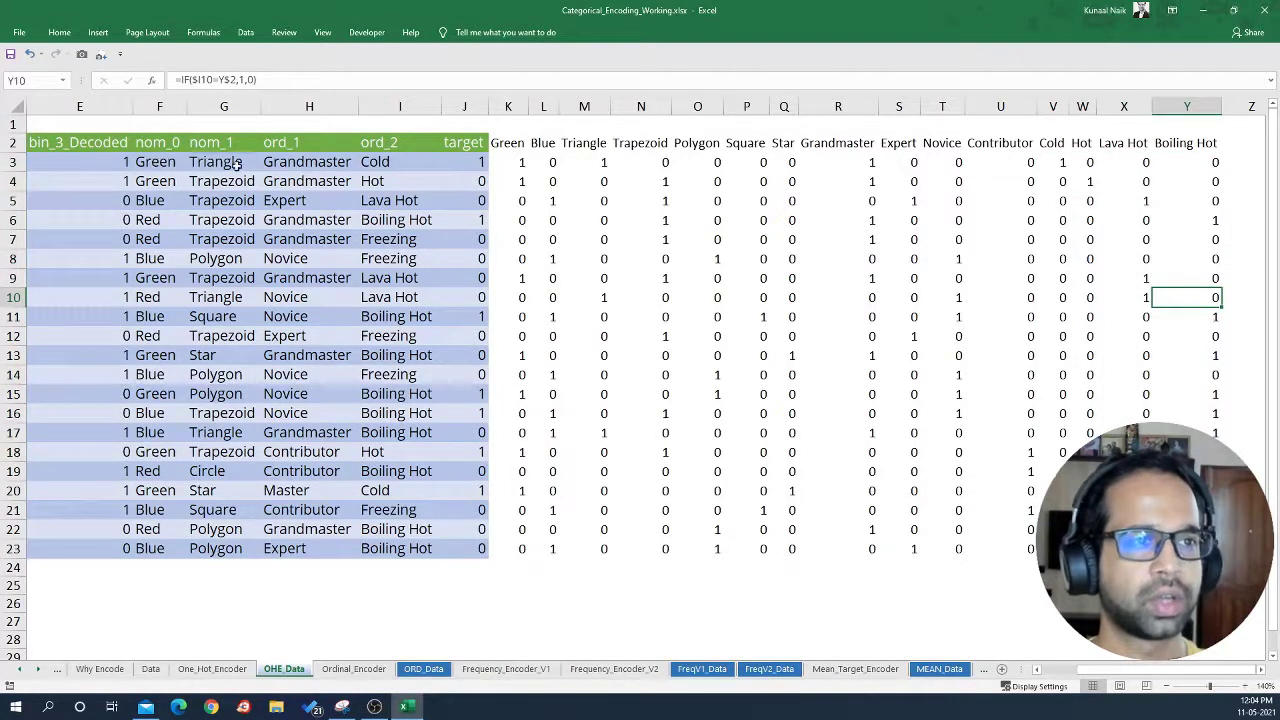
Replace the indicator formulas in K3:Y23 with their static values by copying and pasting them in place as values only.
{"action": "left_click_drag", "start_coordinate": [527, 166], "coordinate": [1200, 548]}
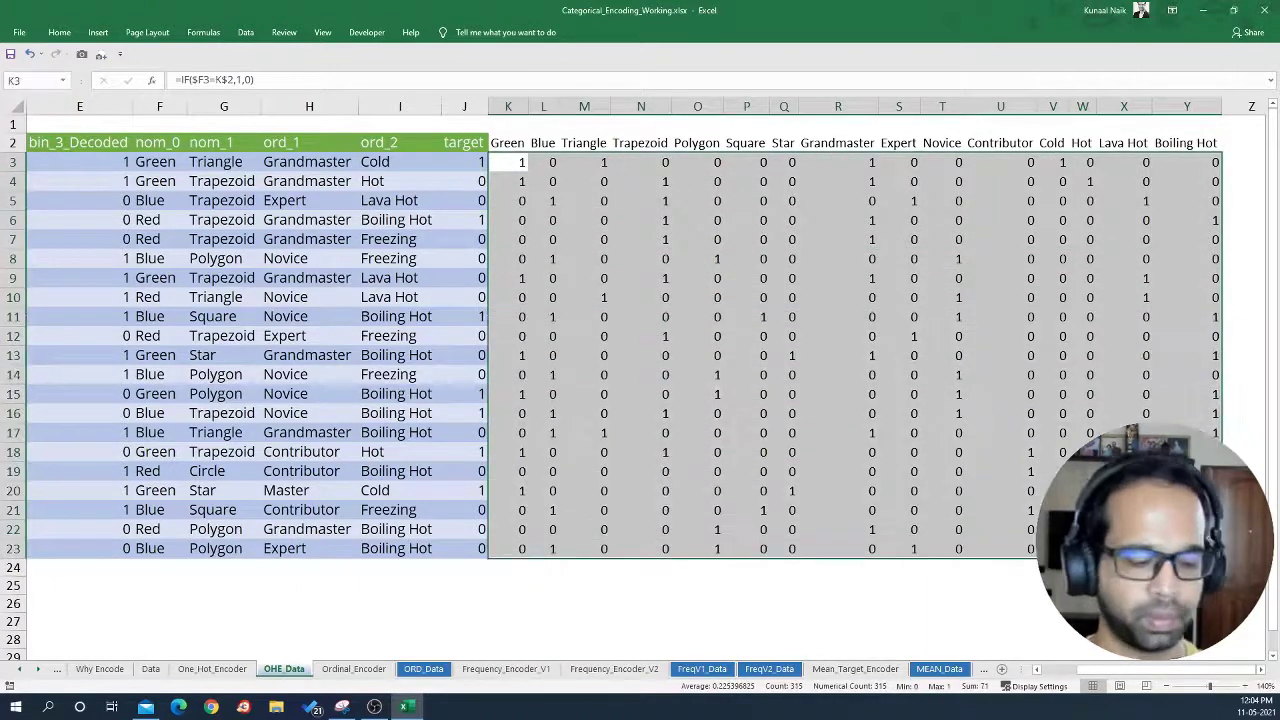
{"action": "key", "text": "ctrl+c"}
{"action": "left_click", "coordinate": [59, 32]}
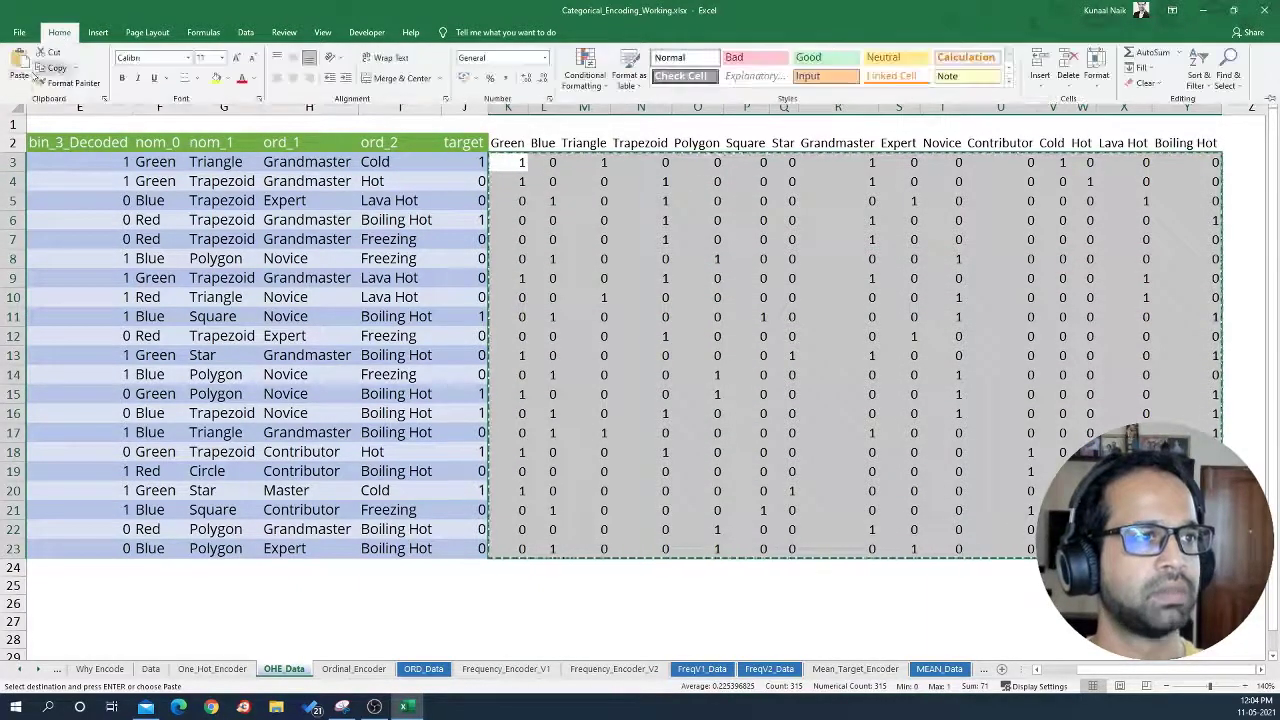
{"action": "left_click", "coordinate": [22, 100]}
{"action": "left_click", "coordinate": [20, 180]}
{"action": "left_click", "coordinate": [557, 345]}
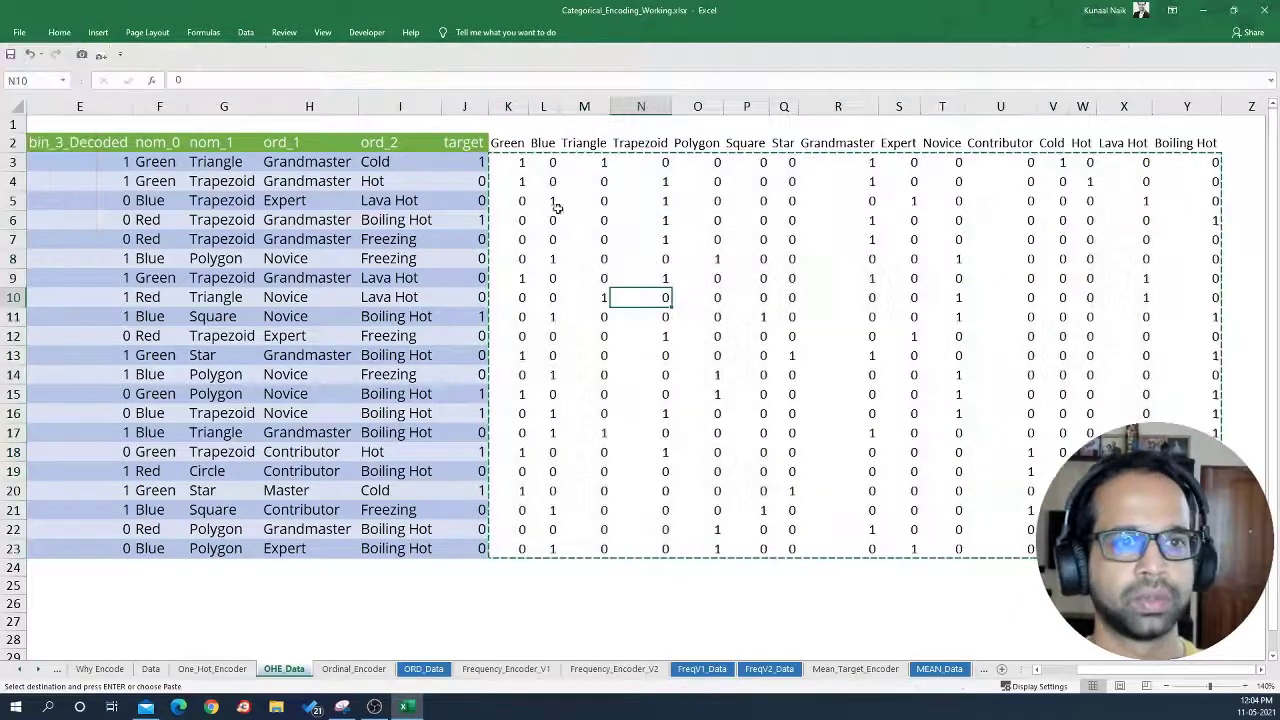
Hide the original categorical columns nom_0, nom_1, ord_1 and ord_2 (columns F to I).
{"action": "left_click_drag", "start_coordinate": [507, 143], "coordinate": [1191, 548]}
{"action": "left_click_drag", "start_coordinate": [1120, 670], "coordinate": [1097, 672]}
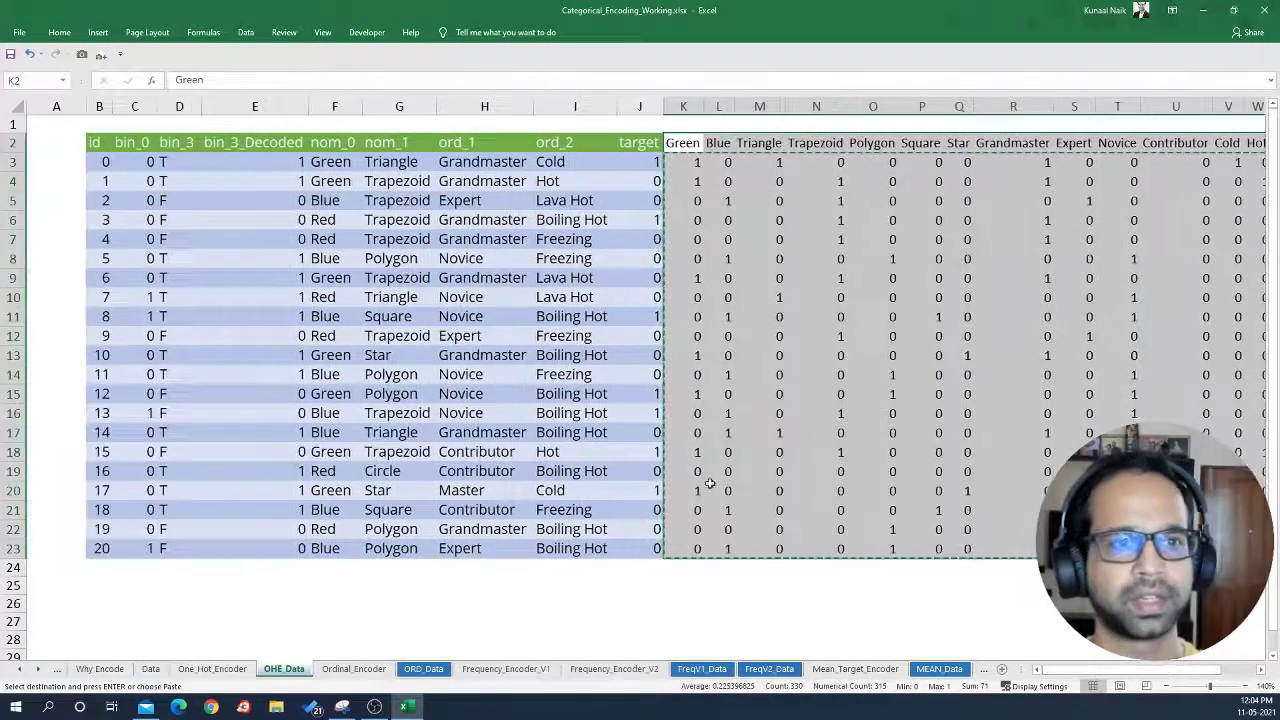
{"action": "left_click", "coordinate": [480, 239]}
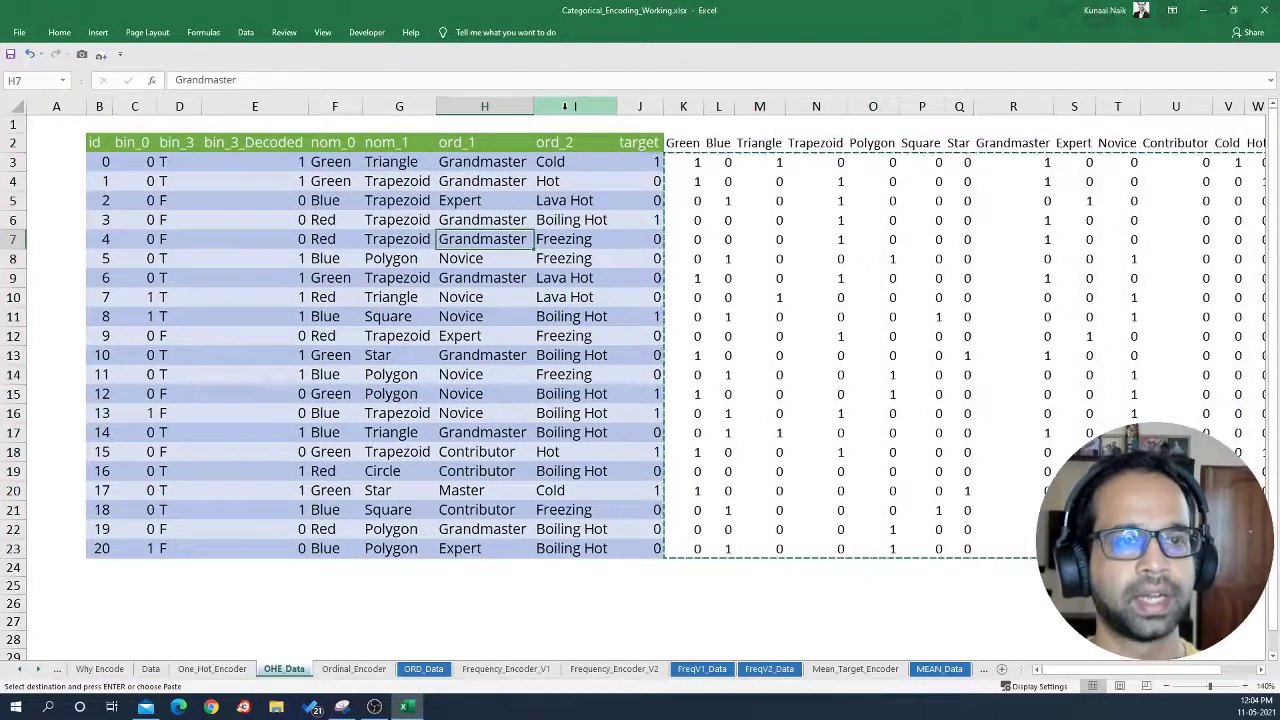
{"action": "left_click_drag", "start_coordinate": [565, 106], "coordinate": [340, 125]}
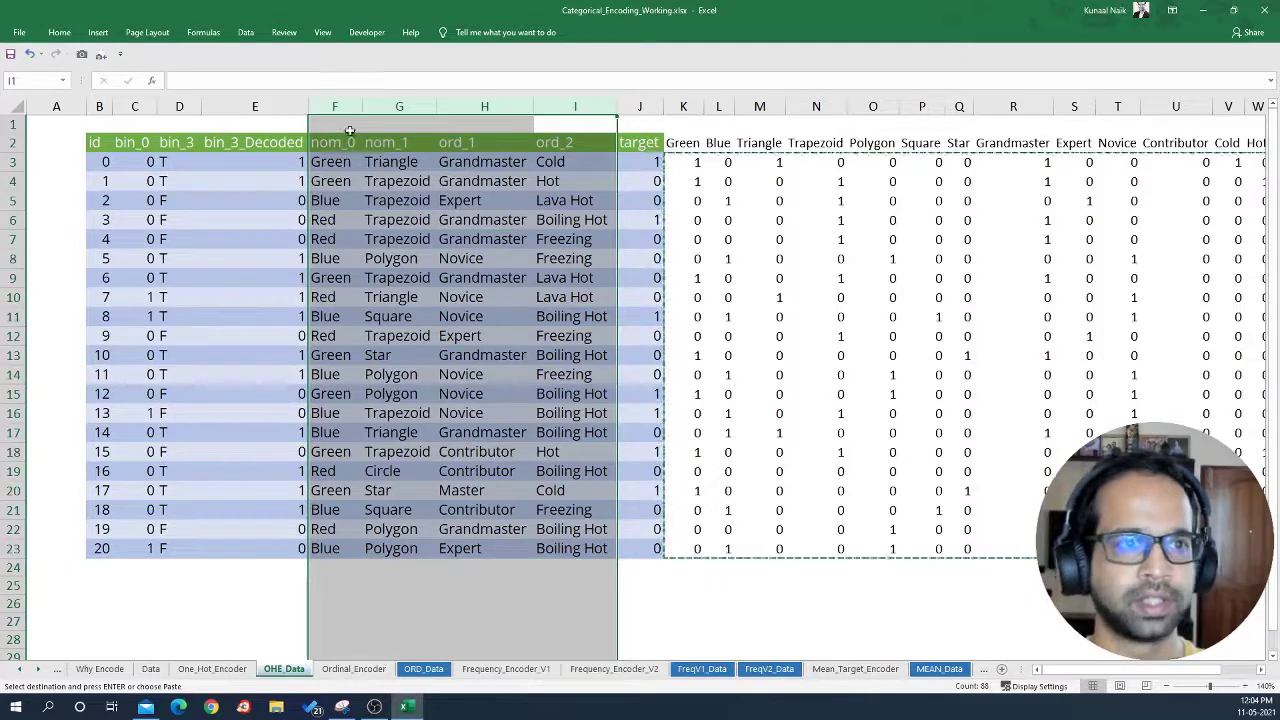
{"action": "right_click", "coordinate": [380, 181]}
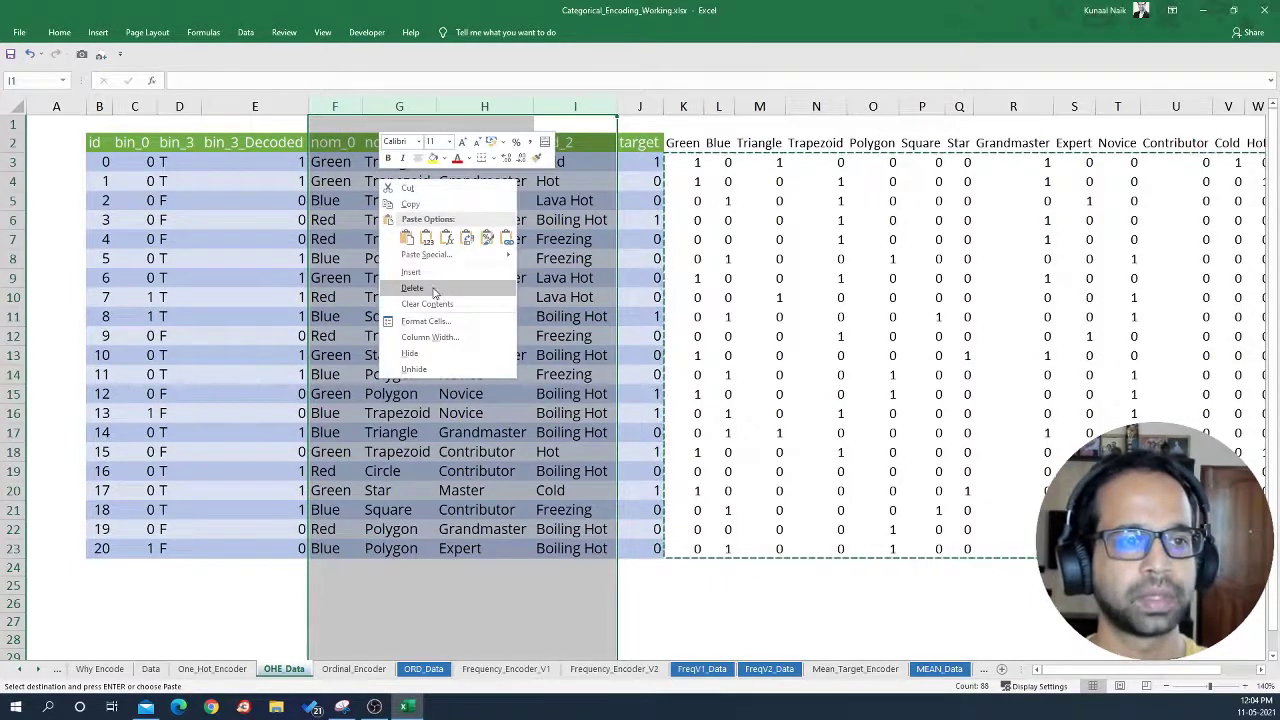
{"action": "left_click", "coordinate": [410, 353]}
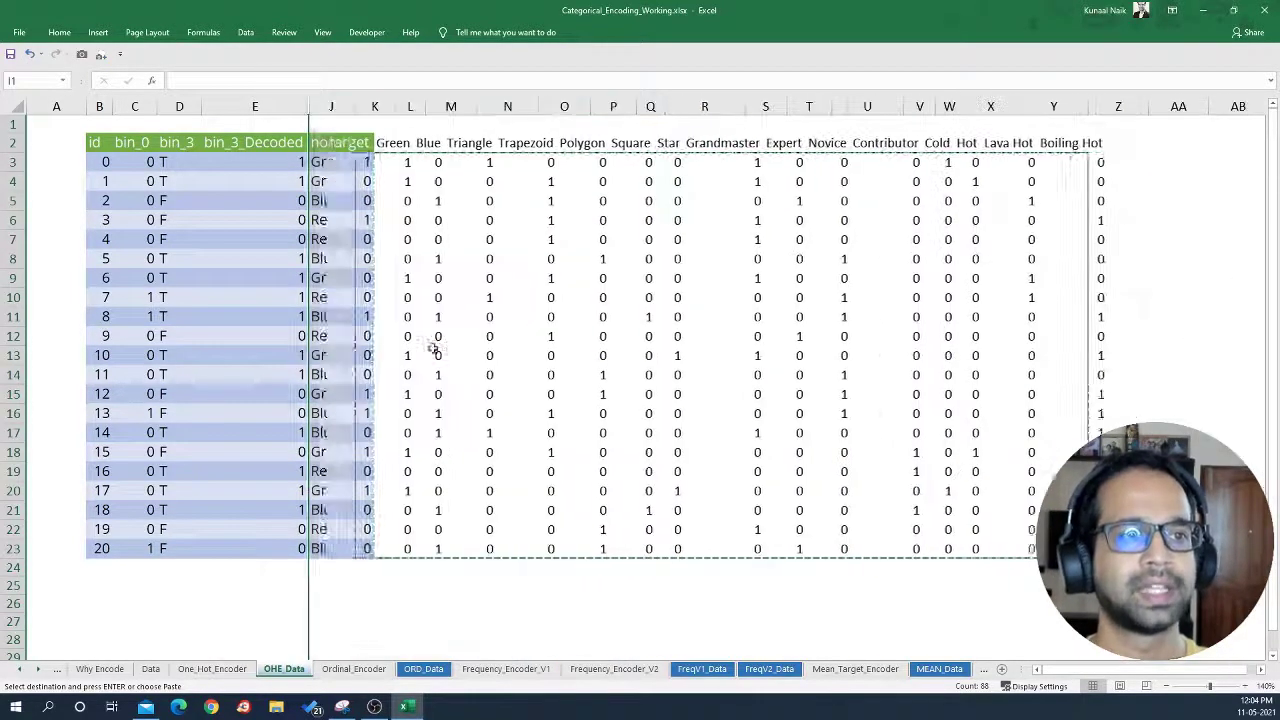
Hide the original bin_3 column (column D), keeping bin_3_Decoded in view.
{"action": "right_click", "coordinate": [190, 106]}
{"action": "left_click", "coordinate": [235, 284]}
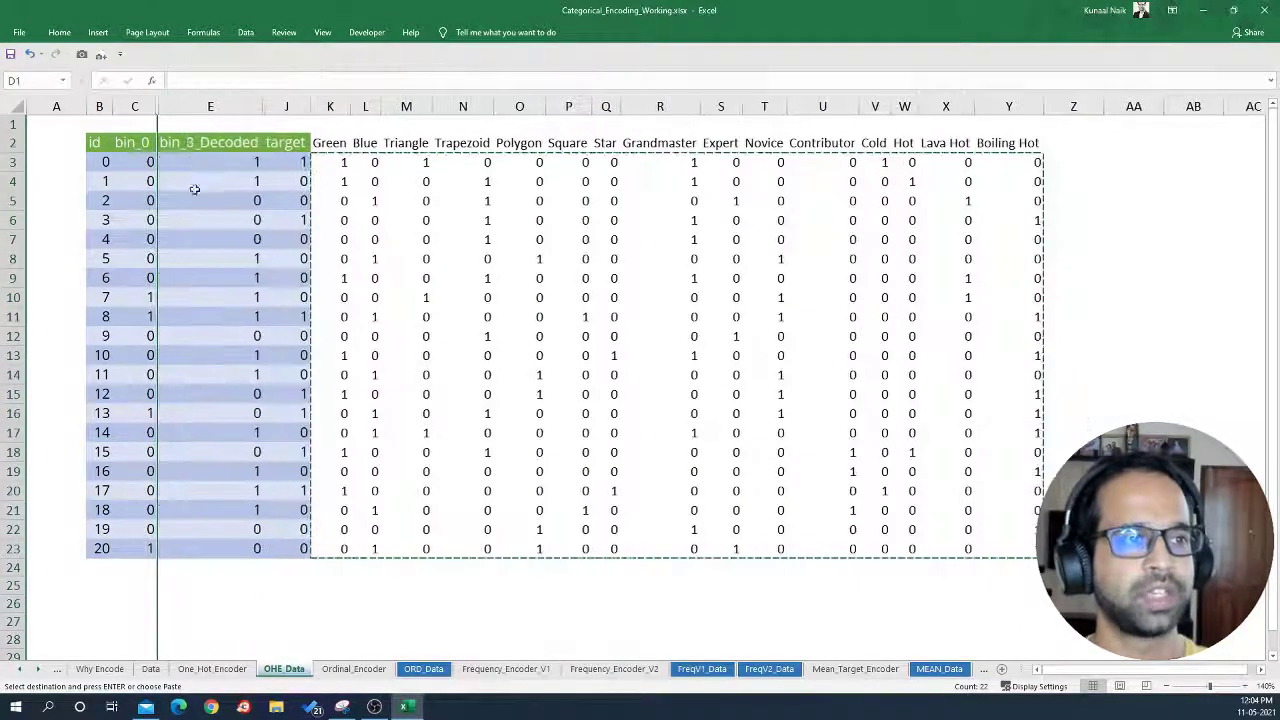
{"action": "left_click", "coordinate": [214, 238]}
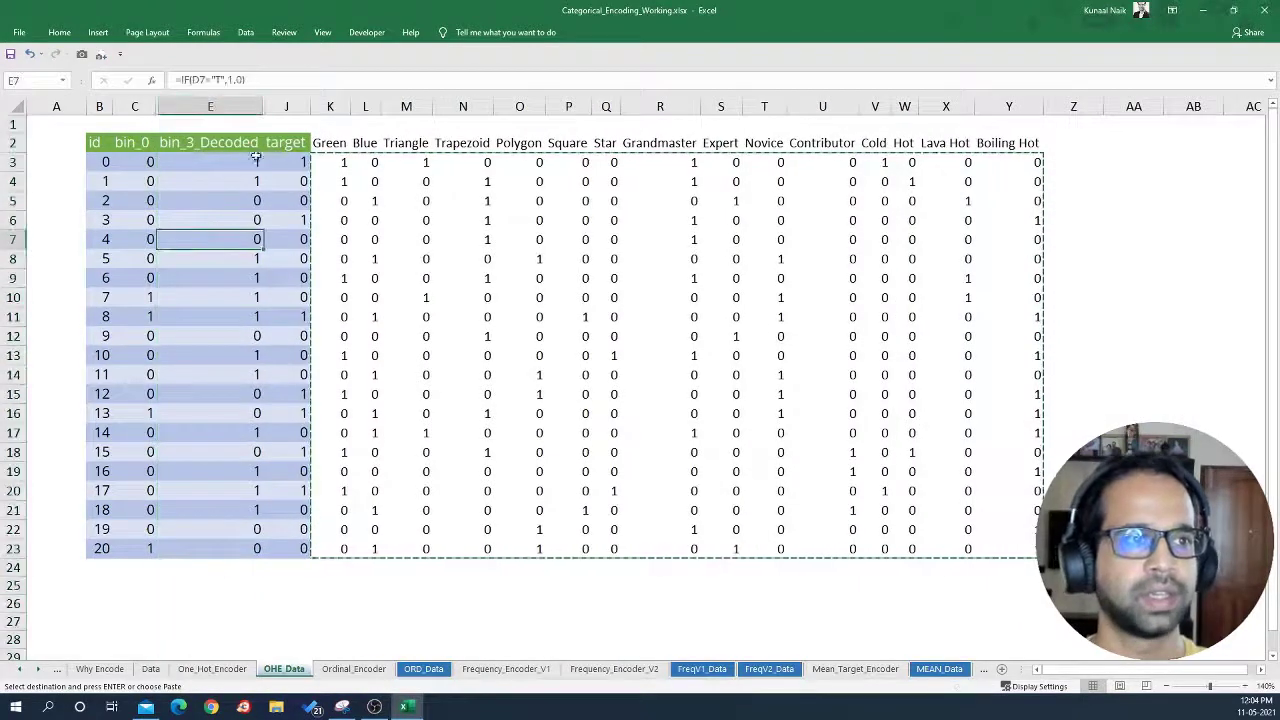
Copy the table formatting of the bin_3_Decoded column (E2:E23) onto the indicator columns K2:Y23 with Format Painter.
{"action": "left_click_drag", "start_coordinate": [215, 143], "coordinate": [226, 544]}
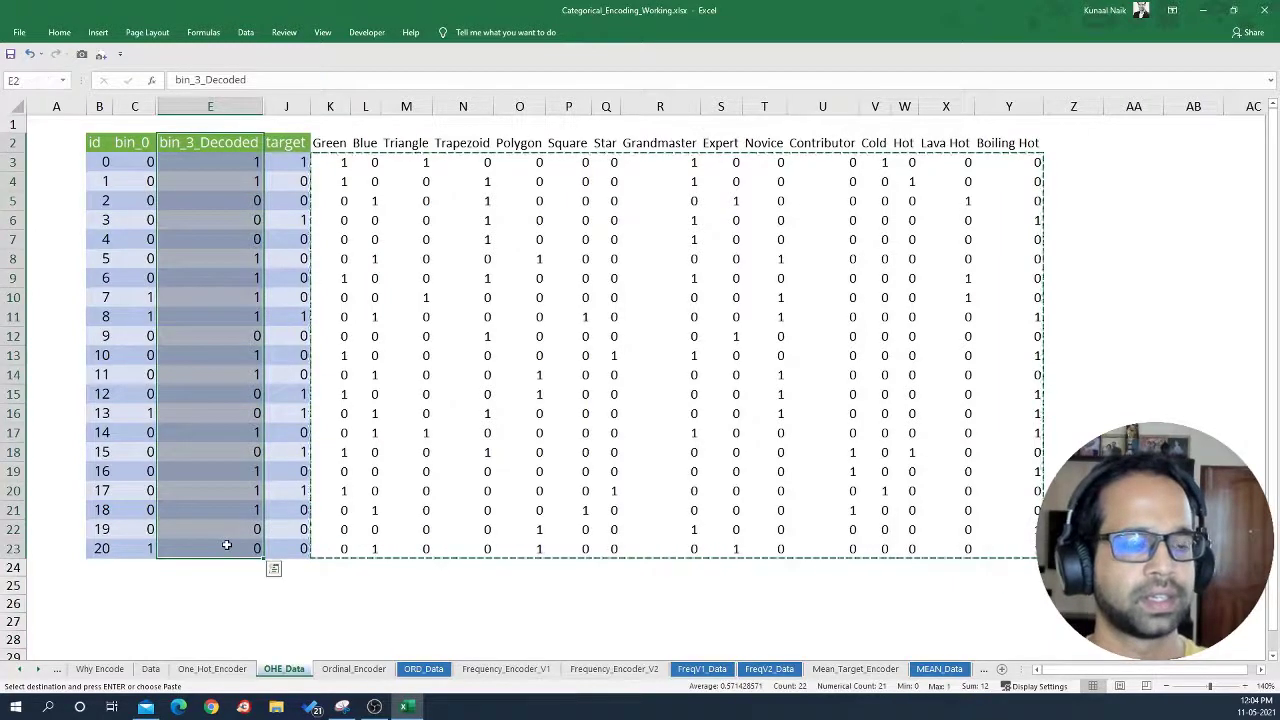
{"action": "left_click", "coordinate": [59, 32]}
{"action": "left_click", "coordinate": [66, 83]}
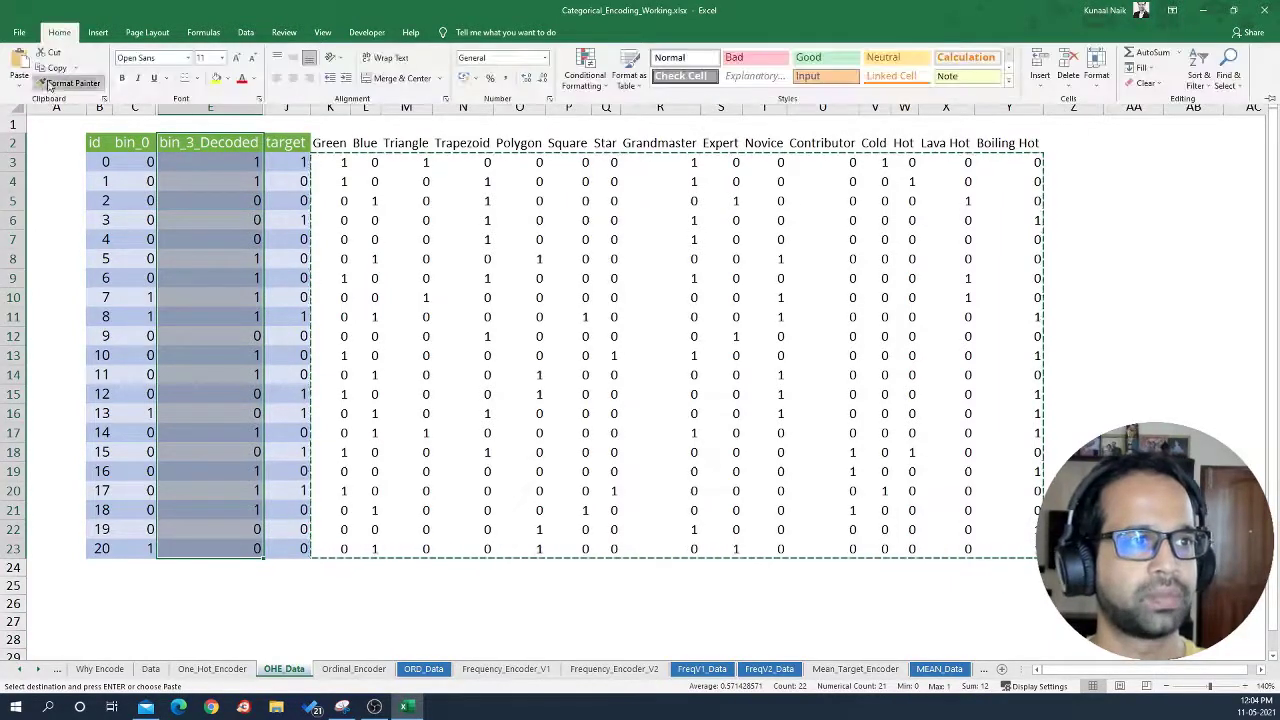
{"action": "mouse_move", "coordinate": [336, 143]}
{"action": "left_mouse_down"}
{"action": "mouse_move", "coordinate": [1037, 403]}
{"action": "mouse_move", "coordinate": [1016, 541]}
{"action": "left_mouse_up"}
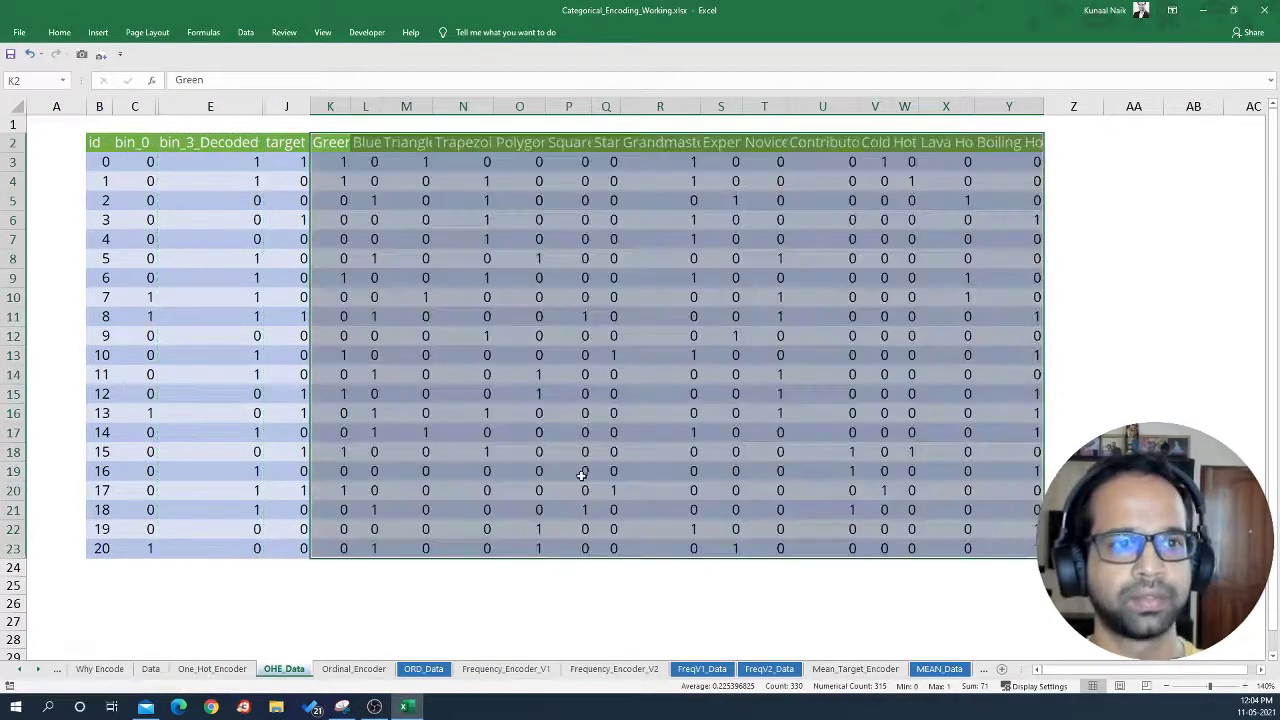
{"action": "left_click", "coordinate": [428, 356]}
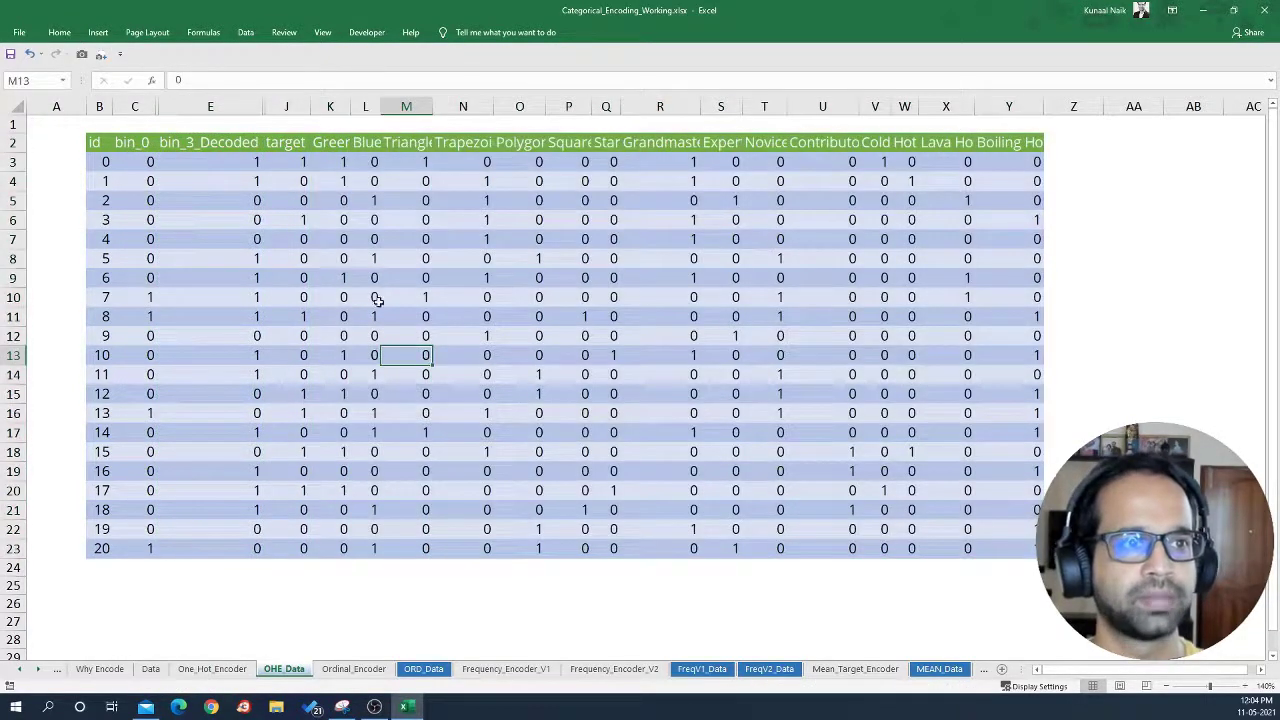
AutoFit the widths of indicator columns K to Y so they match their header text.
{"action": "left_click_drag", "start_coordinate": [330, 110], "coordinate": [1034, 123]}
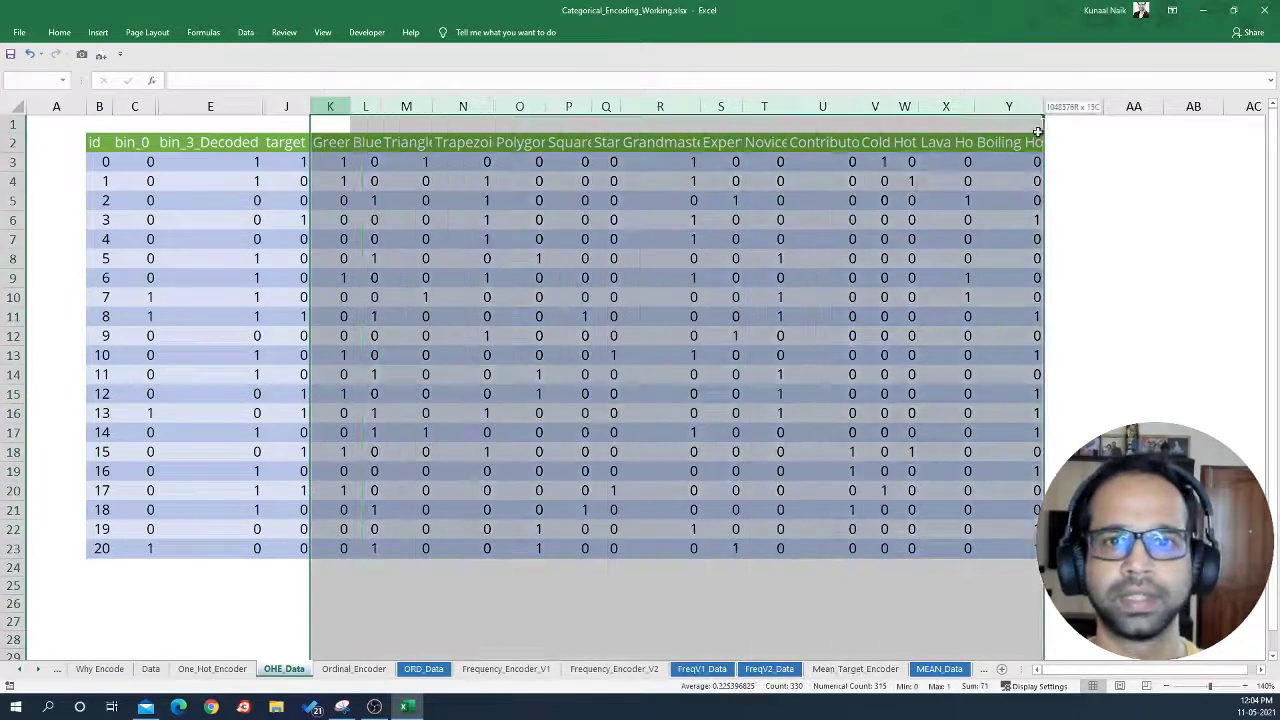
{"action": "double_click", "coordinate": [974, 106]}
{"action": "left_click", "coordinate": [846, 258]}
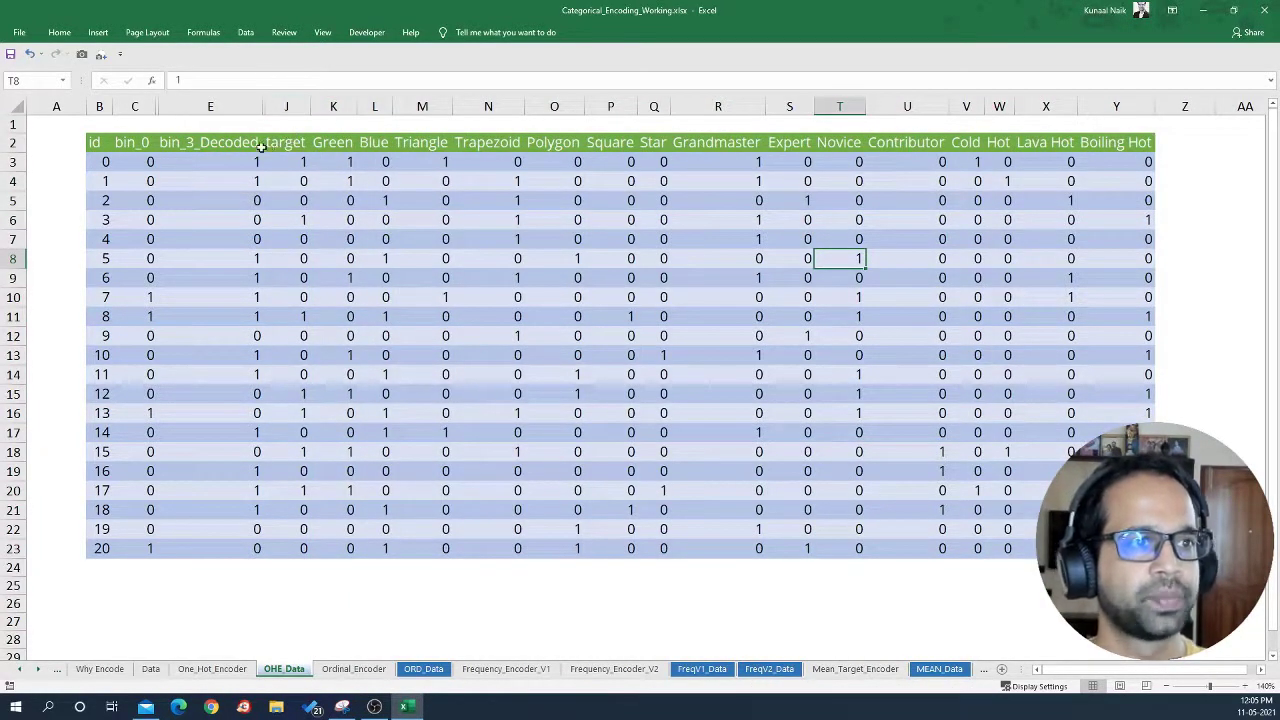
{"action": "left_click", "coordinate": [138, 144]}
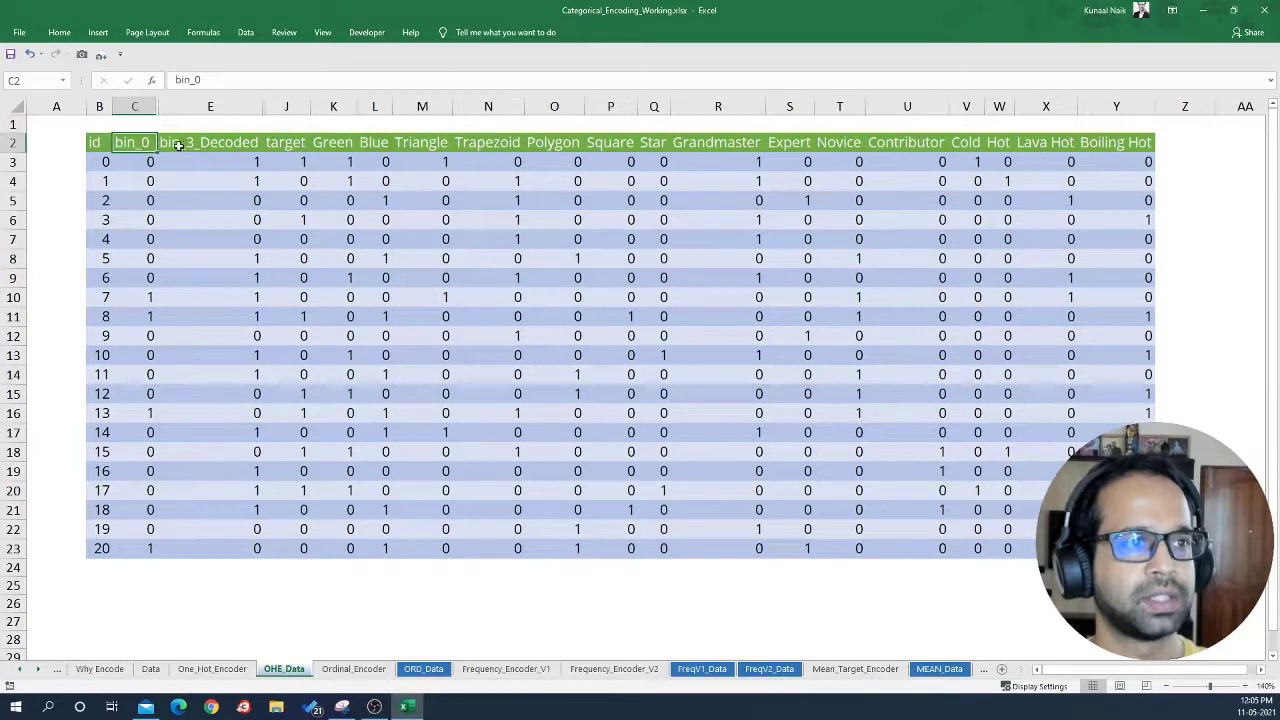
{"action": "left_click", "coordinate": [186, 145]}
{"action": "left_click_drag", "start_coordinate": [143, 147], "coordinate": [220, 552]}
Make the target column bold, including its header and all values (J2:J23).
{"action": "left_click_drag", "start_coordinate": [286, 145], "coordinate": [290, 550]}
{"action": "key", "text": "ctrl+b"}
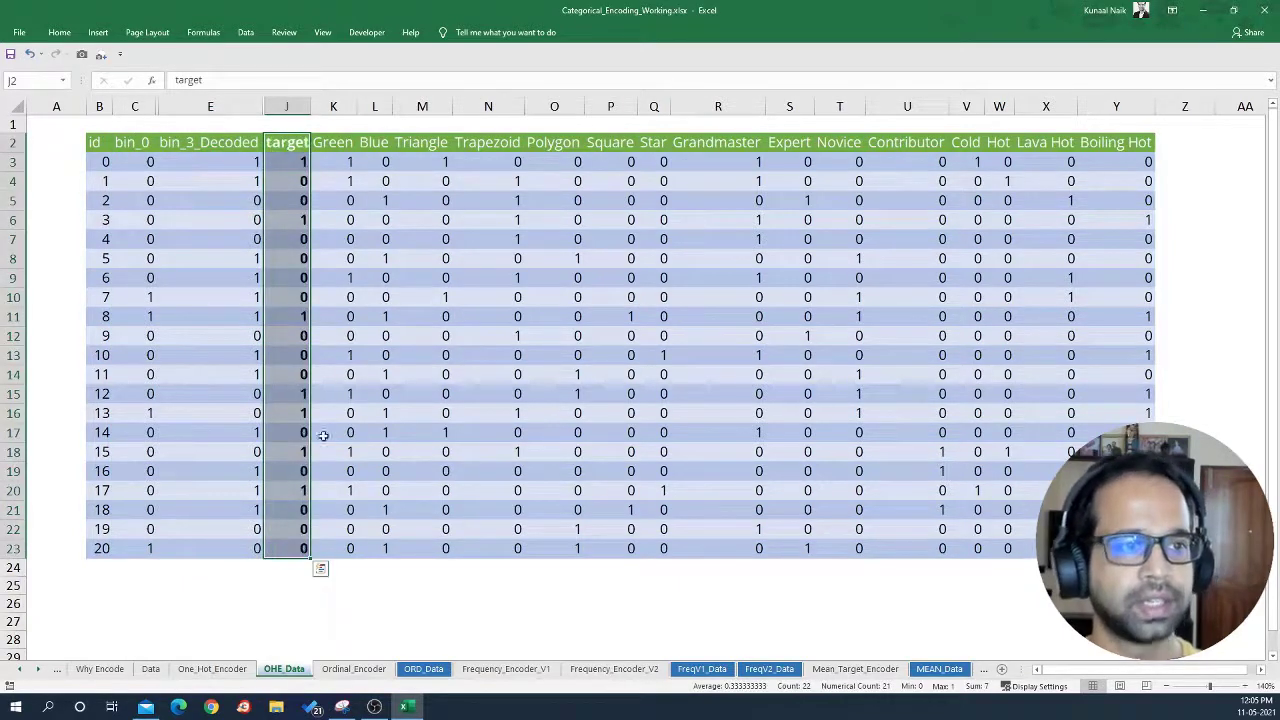
{"action": "left_click", "coordinate": [333, 355]}
{"action": "left_click_drag", "start_coordinate": [337, 143], "coordinate": [1110, 550]}
{"action": "left_click", "coordinate": [710, 376]}
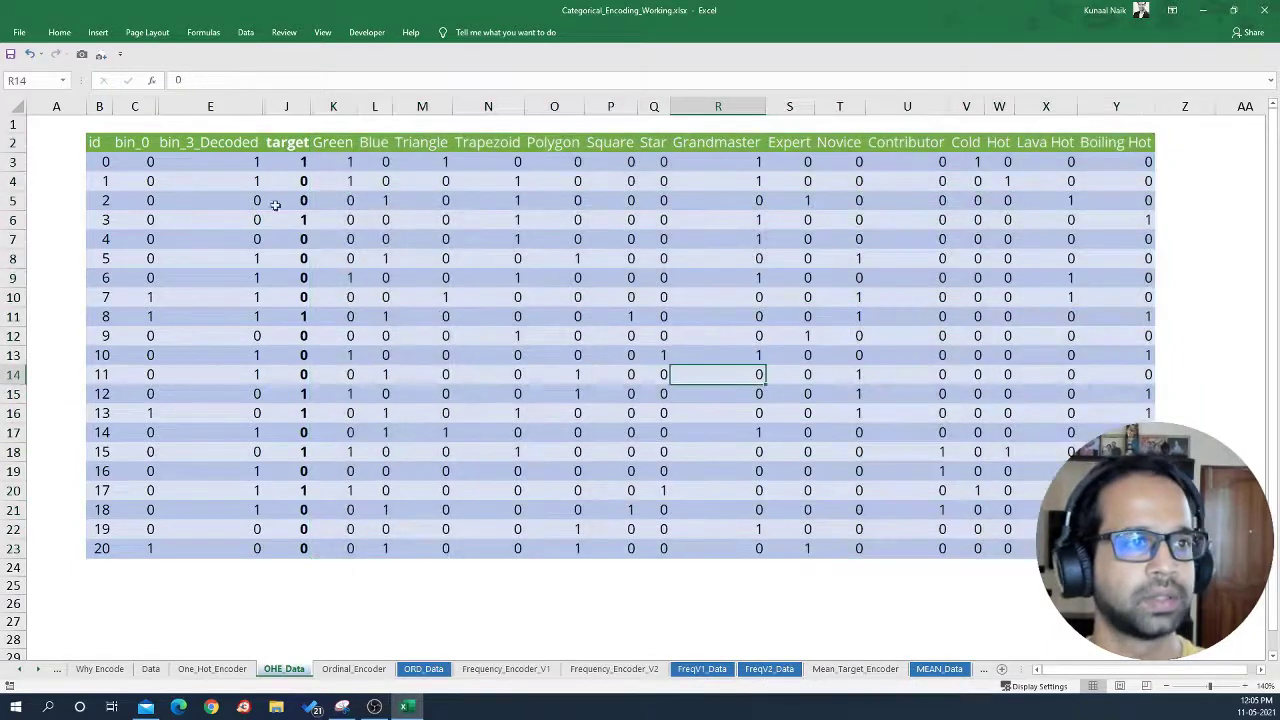
{"action": "left_click", "coordinate": [136, 146]}
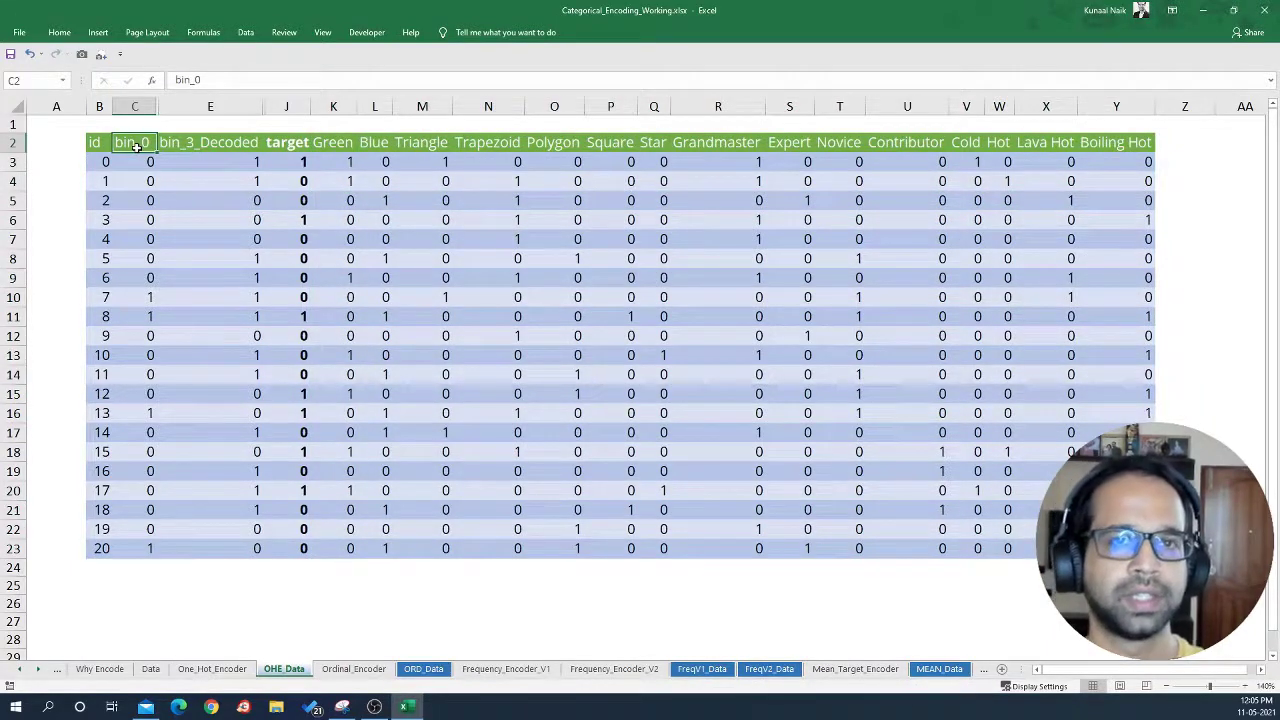